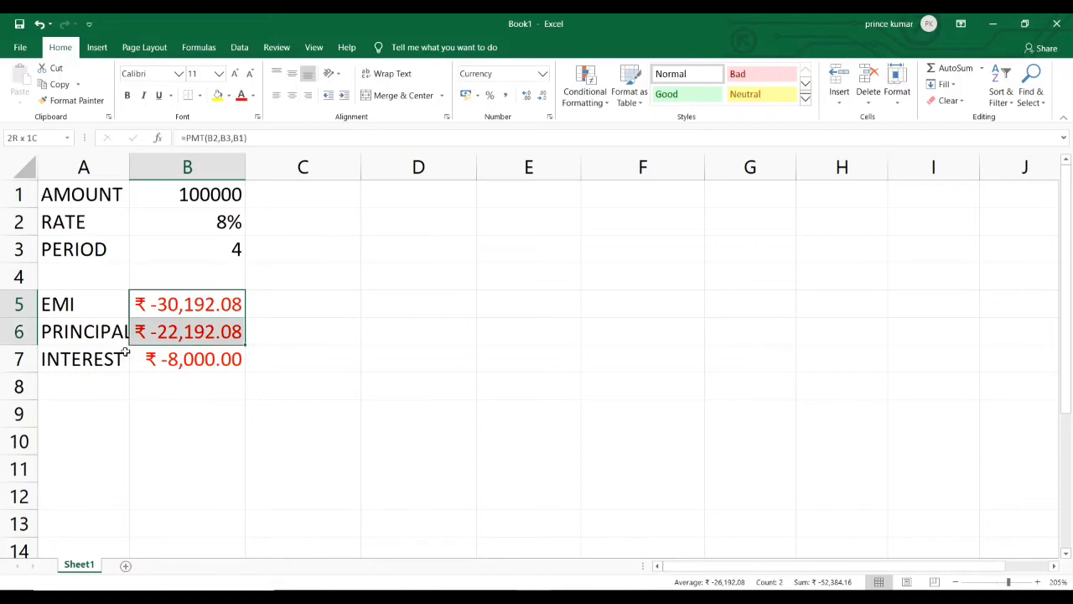
Step: Clear the EMI, PRINCIPAL and INTEREST labels and their results from A5:B7
key("Delete")
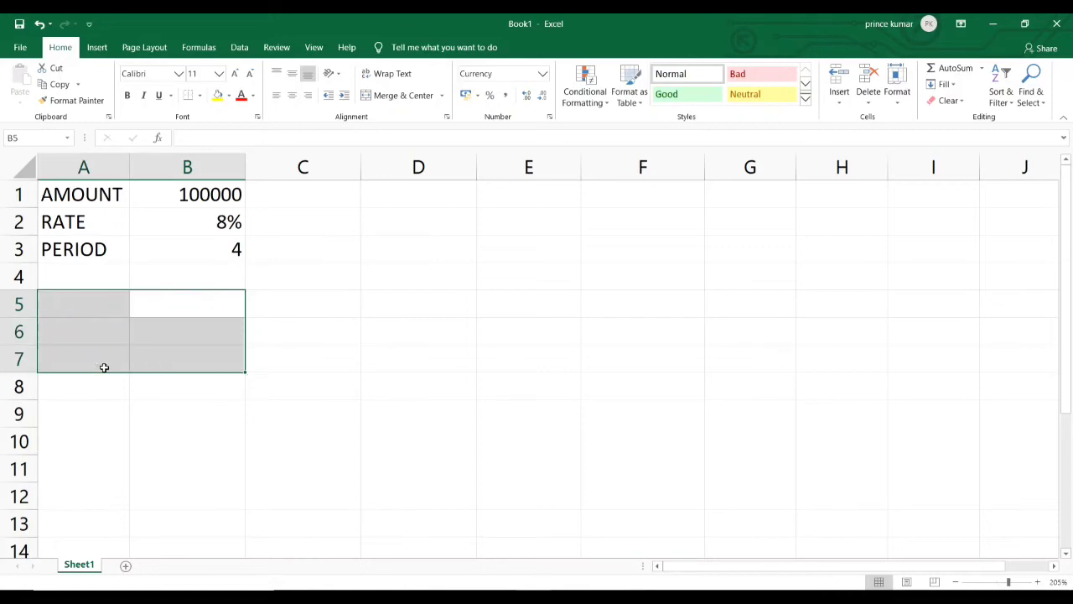
left_click(120, 390)
left_click(104, 417)
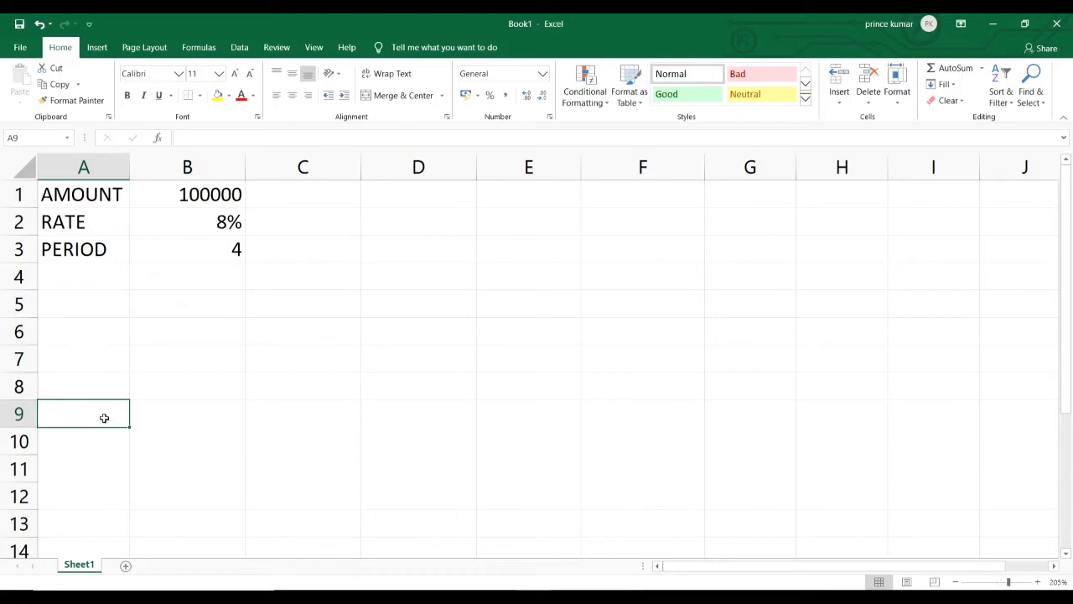
key("Up")
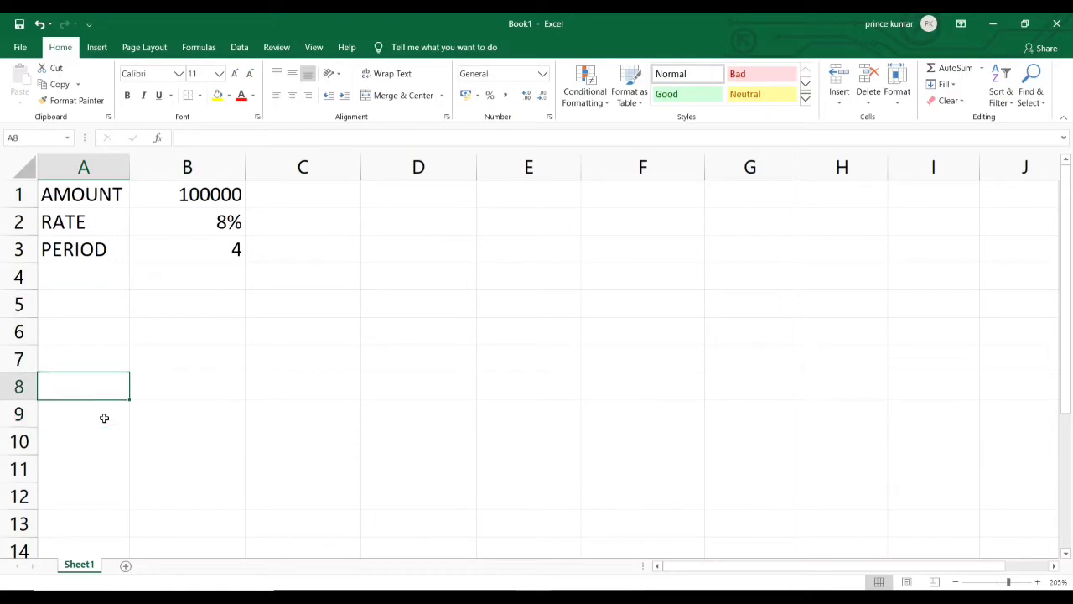
Step: Enter the column headers pmt no, op bal, interest, payment and closing balance across A9:E9
left_click(79, 420)
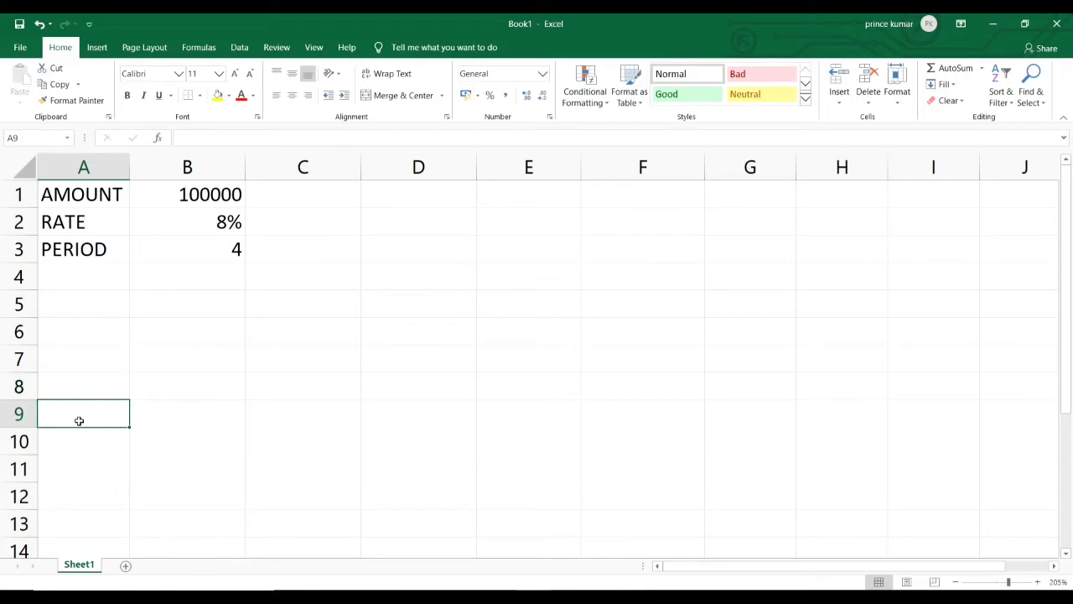
type("pmt")
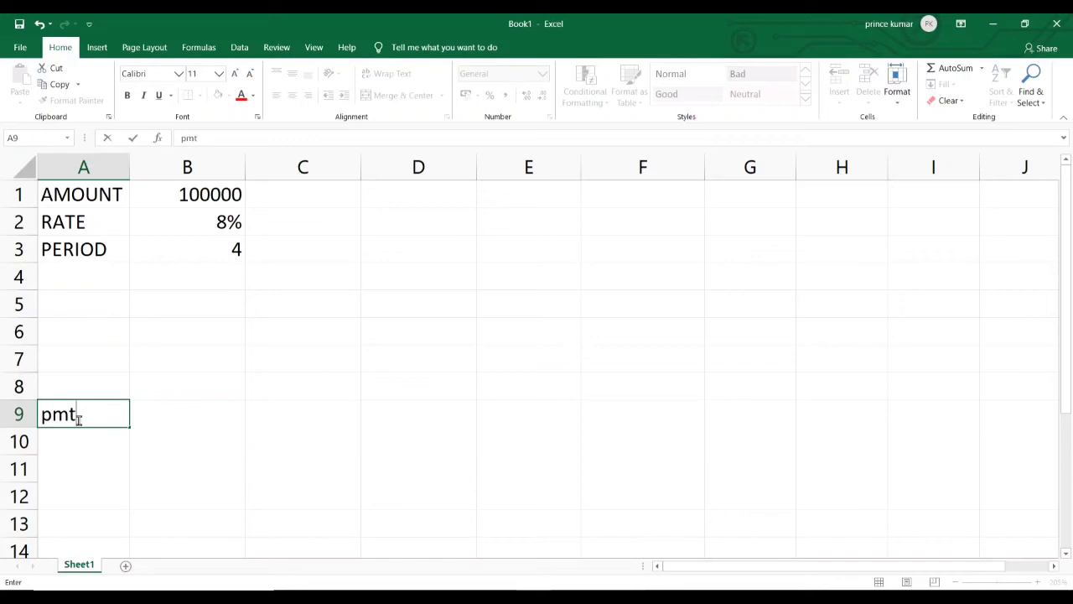
type(" no")
key("Tab")
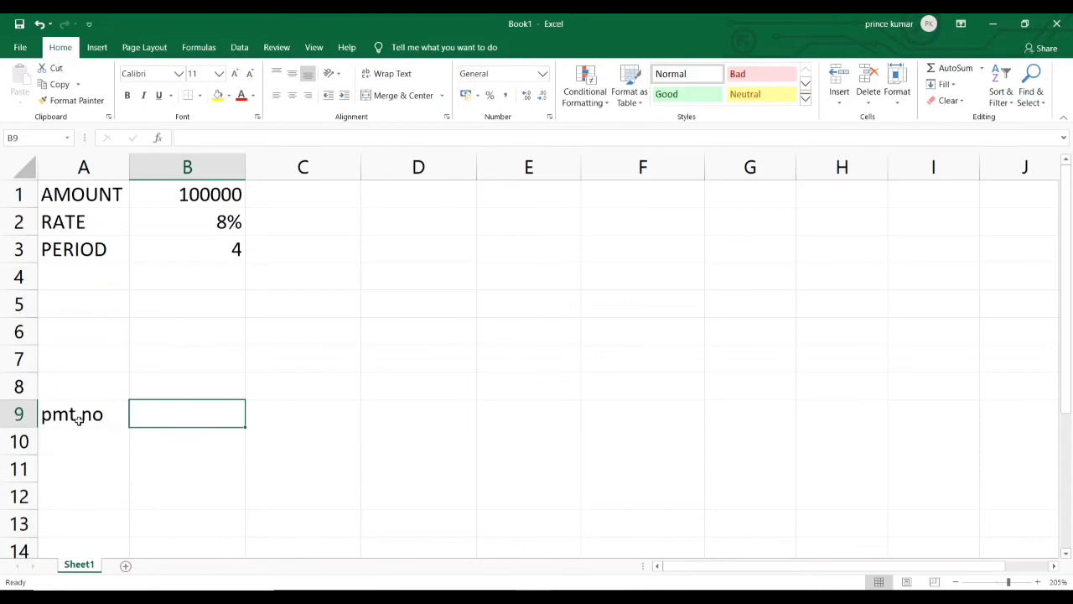
type("op")
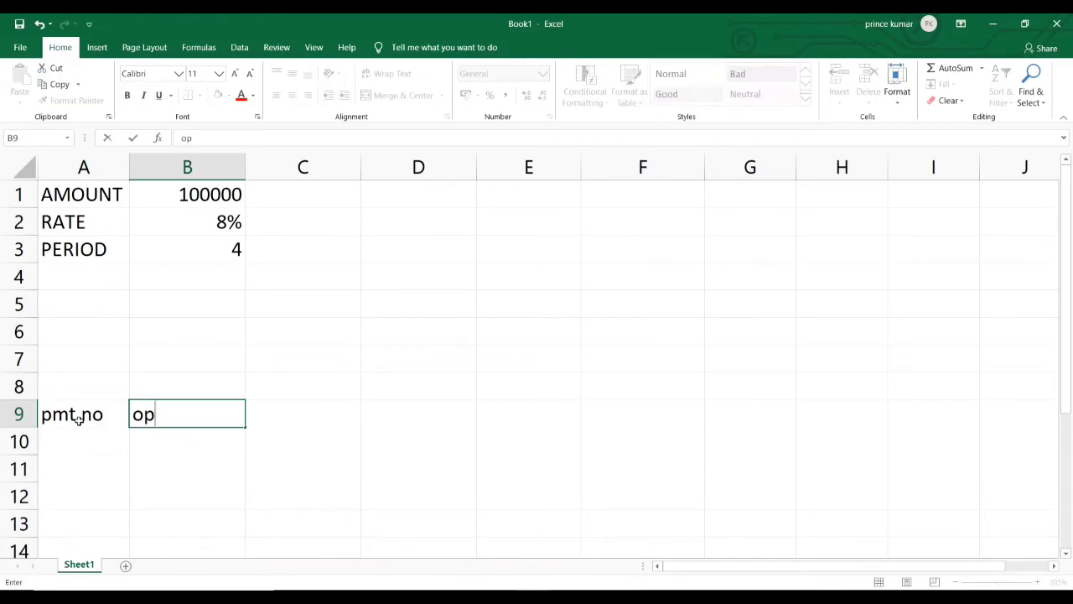
type(" bal")
key("Tab")
type("interest")
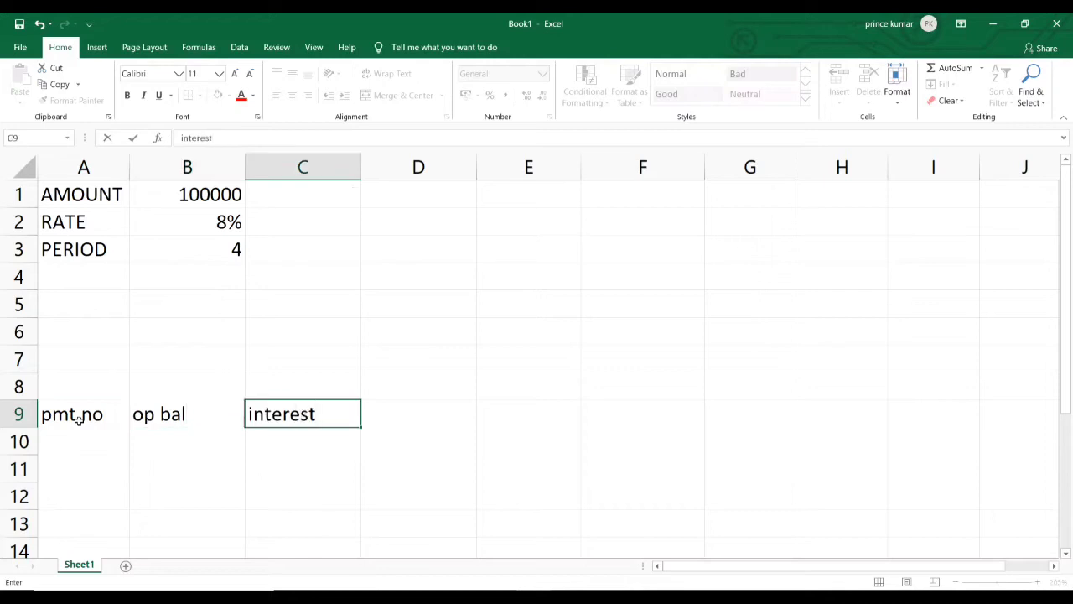
key("Tab")
key("F2")
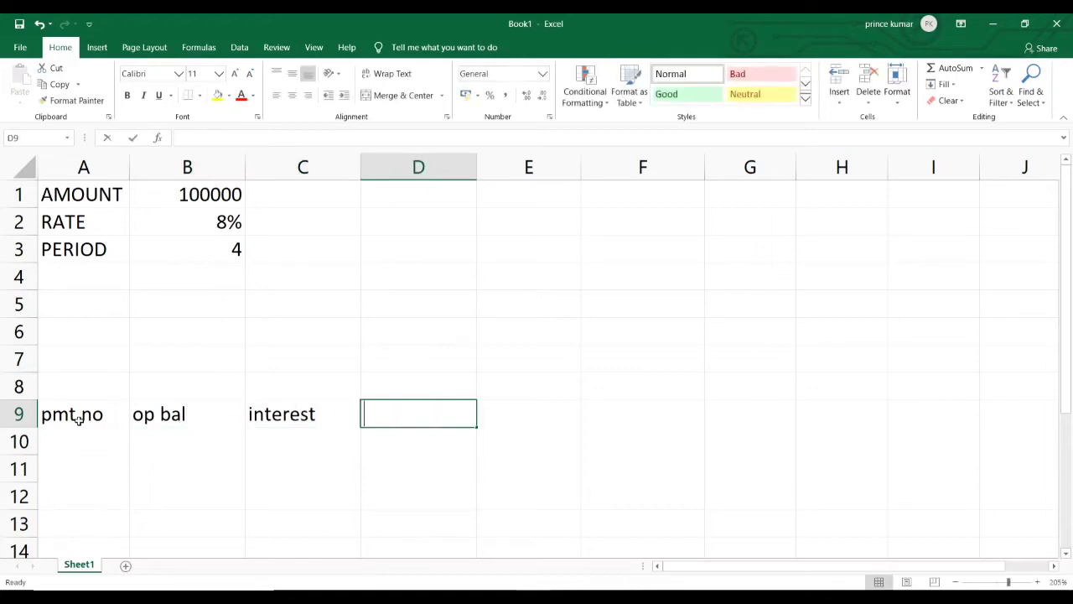
type("payment")
key("Tab")
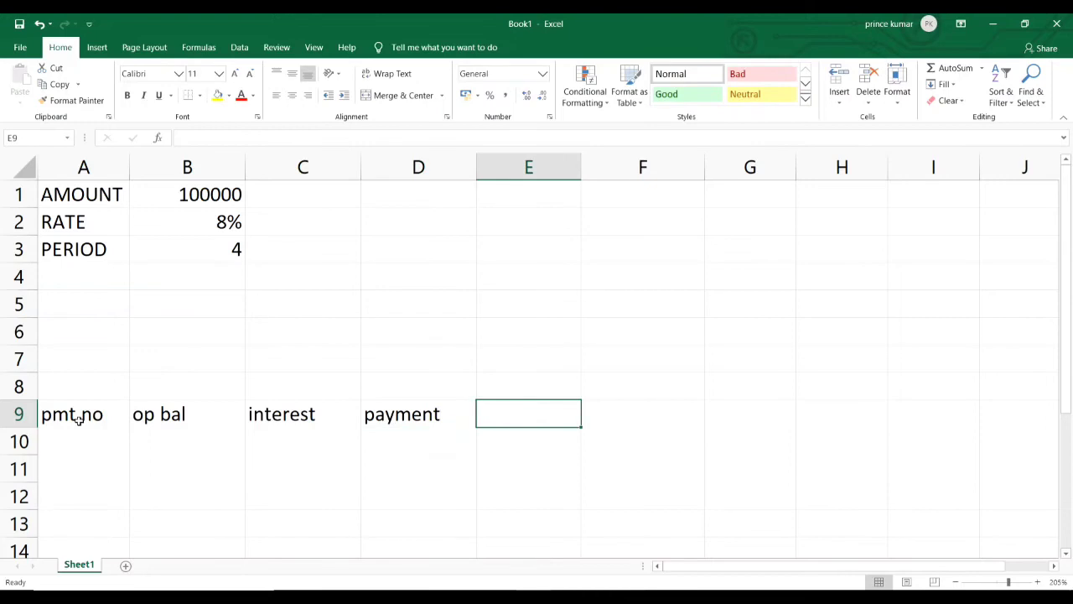
type("closi")
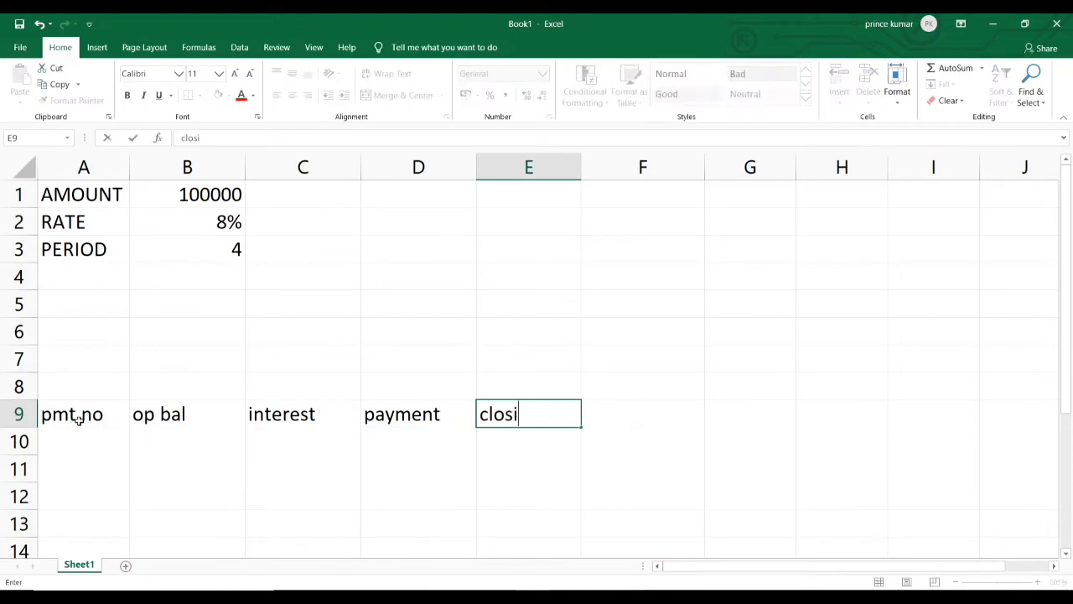
type("ng balance")
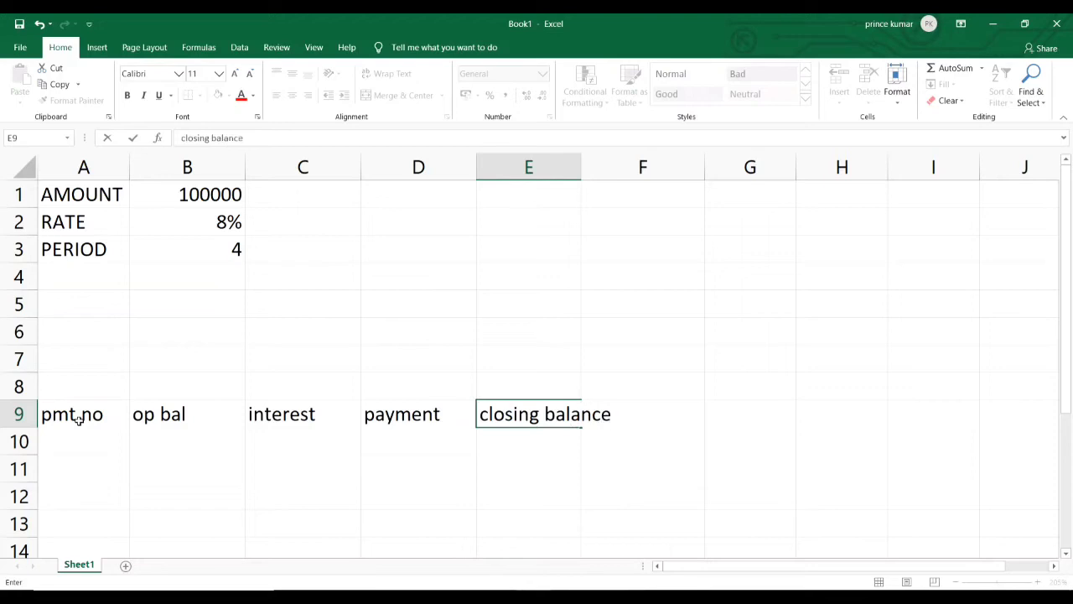
Step: Merge and center cells A8:E8 above the header row
key("Up")
key("Left")
key("Left")
key("Left")
key("Left")
key("Down")
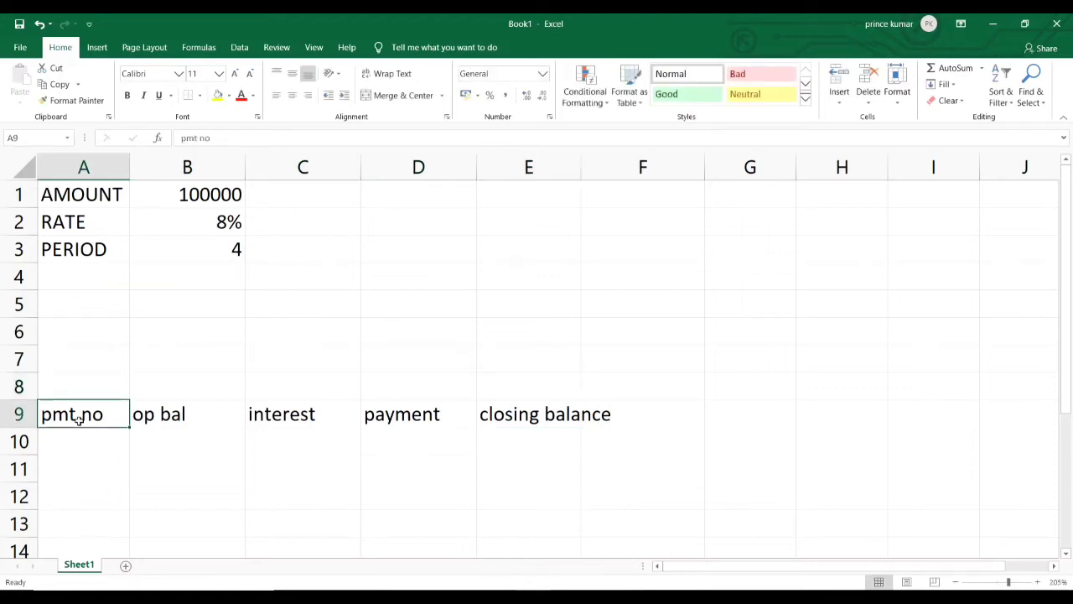
key("Up")
key("shift+Right")
key("shift+Right")
key("shift+Right")
key("shift+Right")
key("shift+Right")
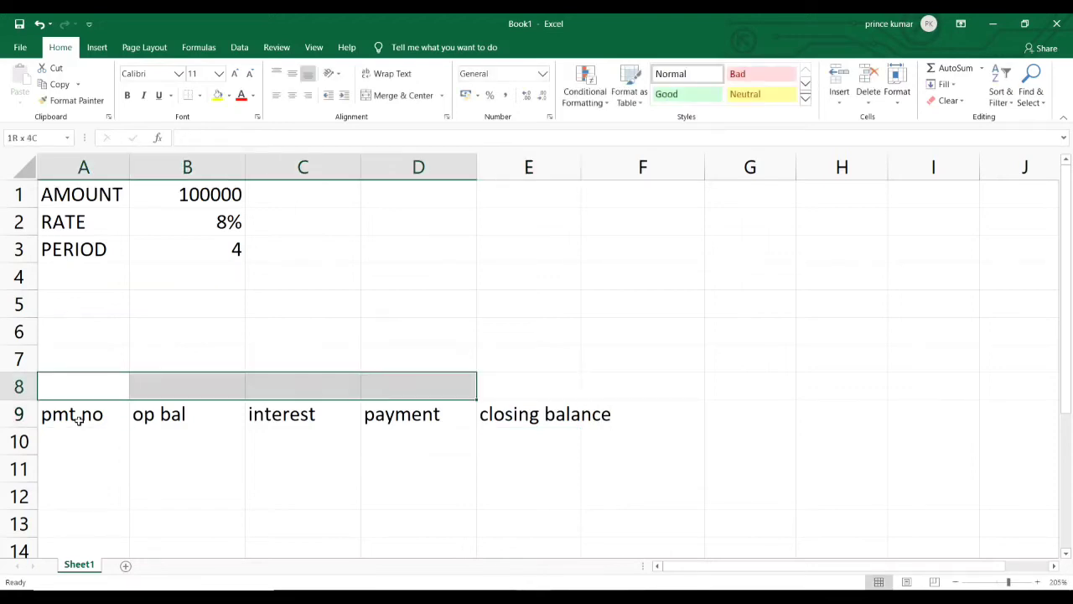
key("shift+Left")
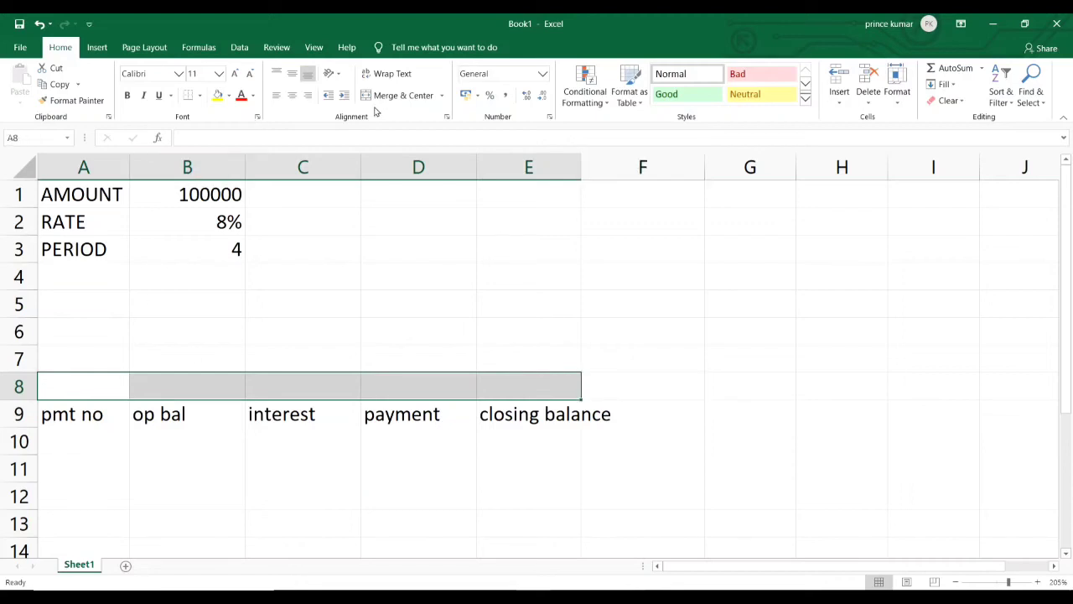
left_click(406, 94)
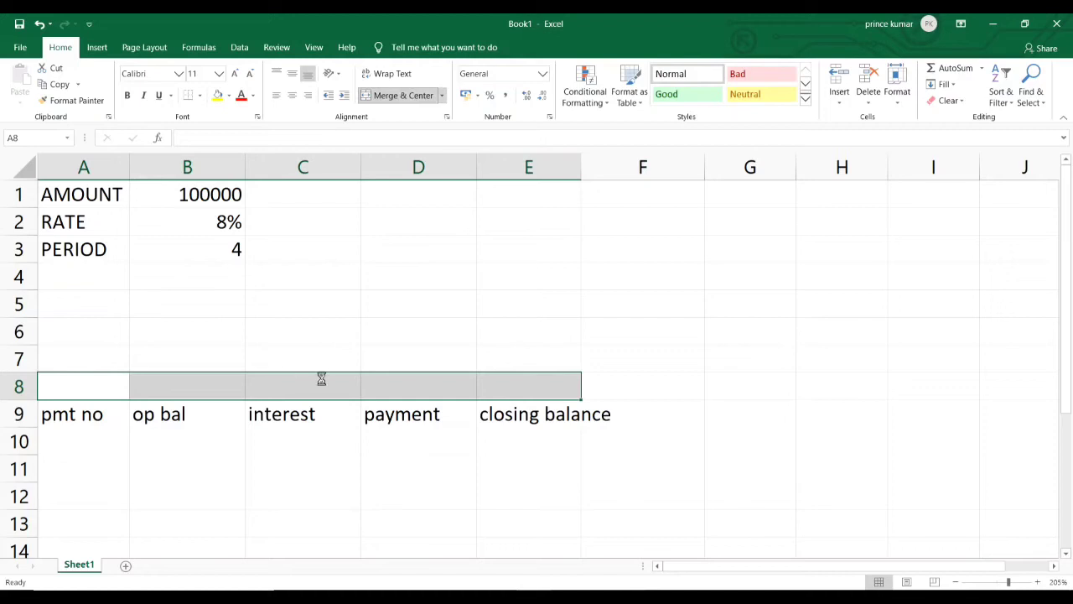
Step: Enter the title LOAN SHEET in the merged cell above the headers
type("l")
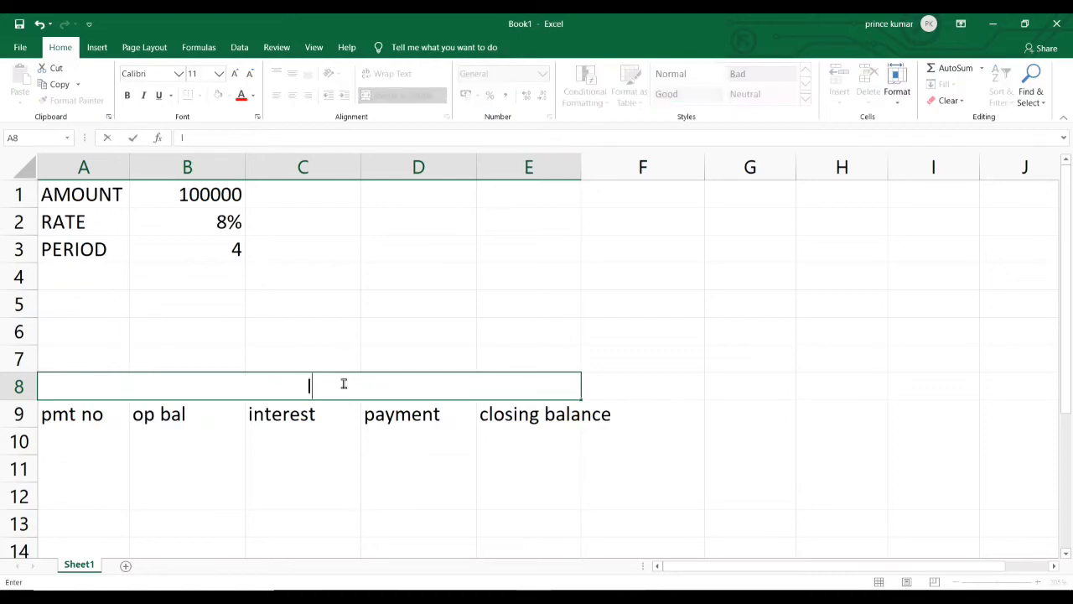
type("oan")
key("BackSpace")
key("BackSpace")
key("BackSpace")
key("BackSpace")
type("LOAN SHEET")
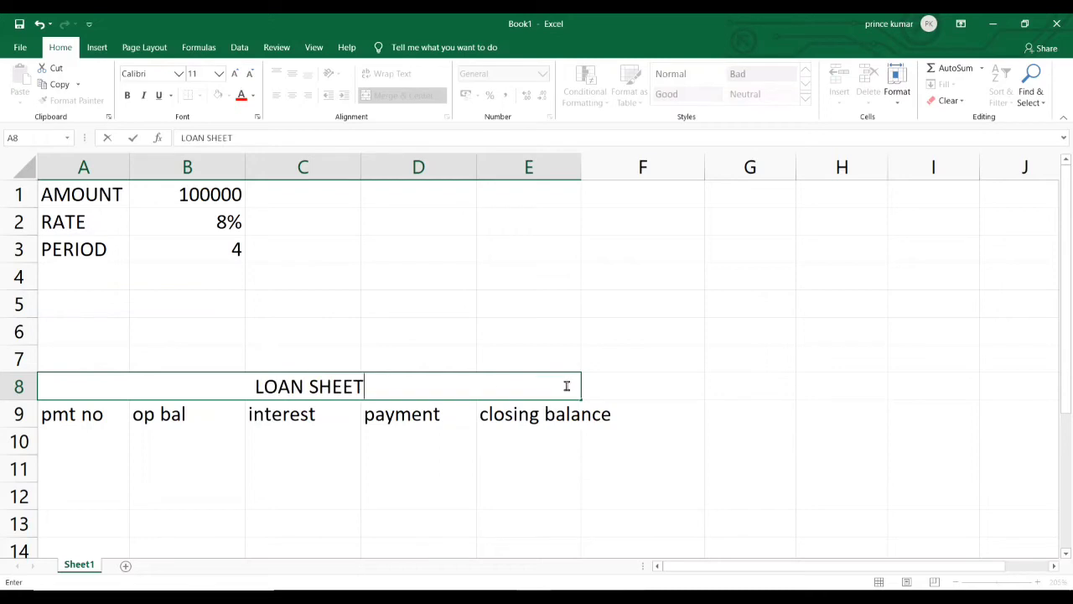
Step: Autofit the width of column E to the closing balance header
left_click(582, 164)
double_click(580, 165)
left_click(445, 320)
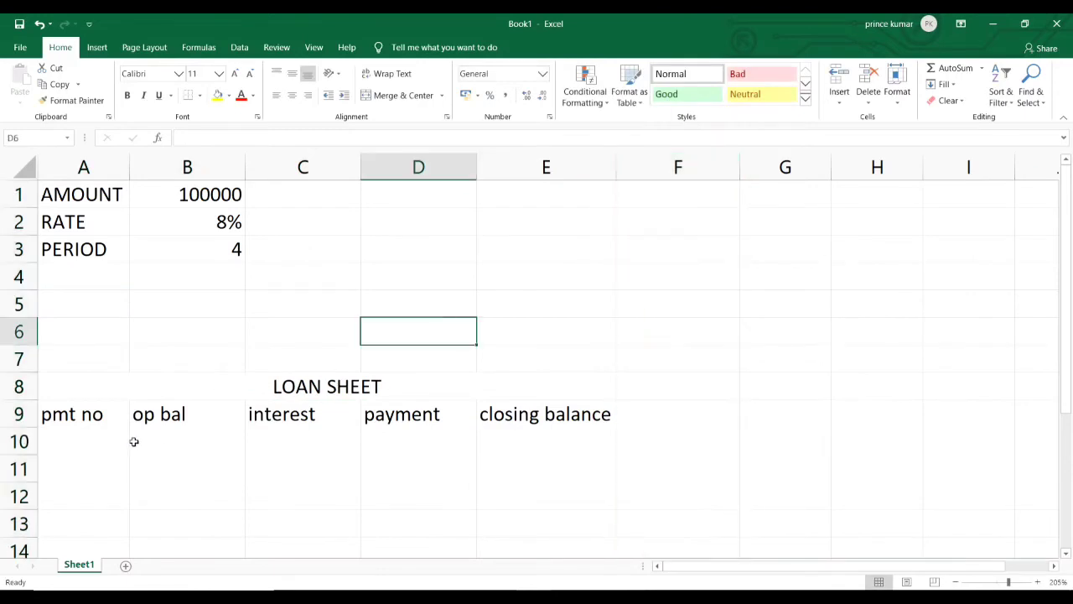
Step: Enter payment number 1 in A10 under pmt no
left_click(133, 441)
left_click(87, 441)
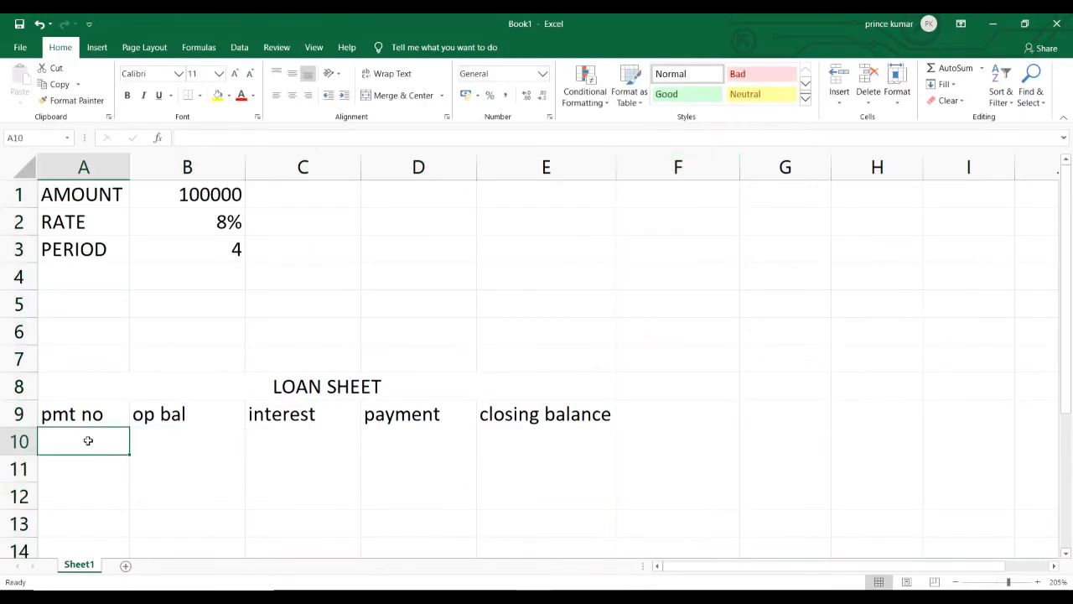
type("1")
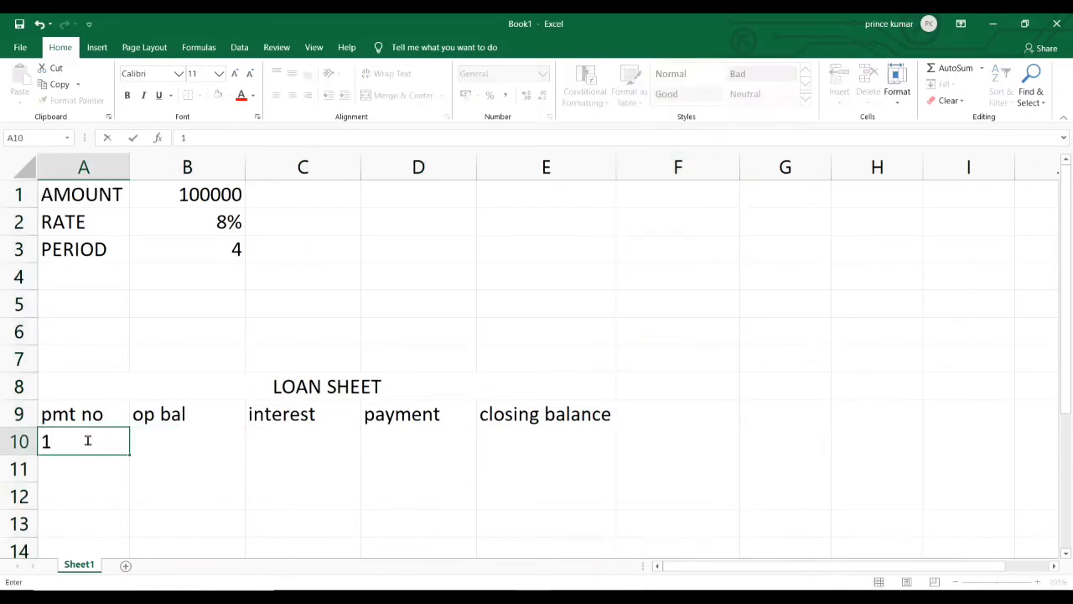
left_click(192, 365)
Step: Link the first opening balance in B10 to the loan amount with the formula =B1
left_click(197, 442)
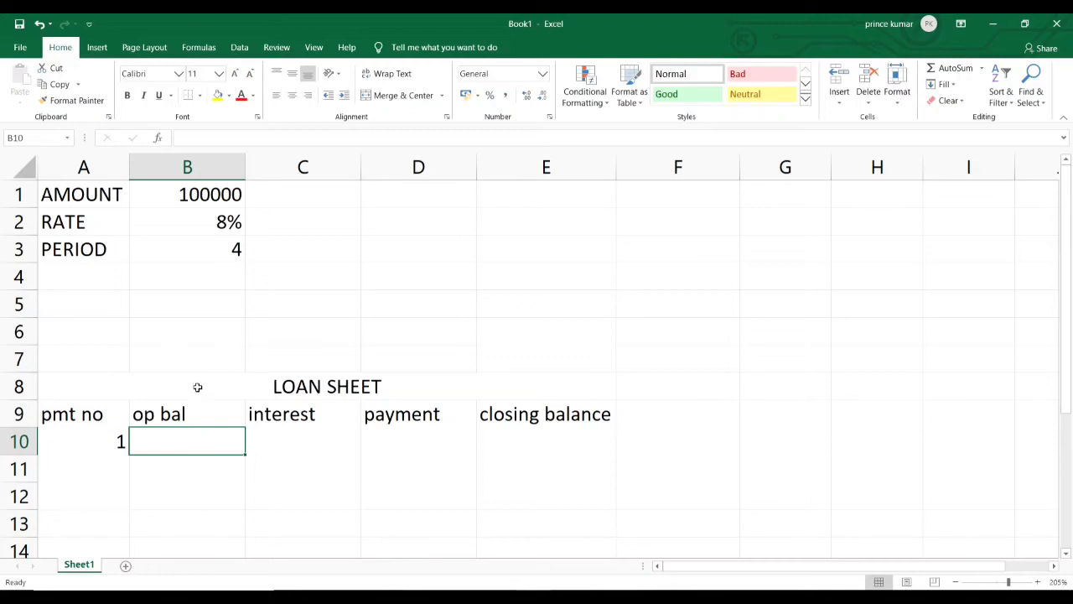
type("=I1")
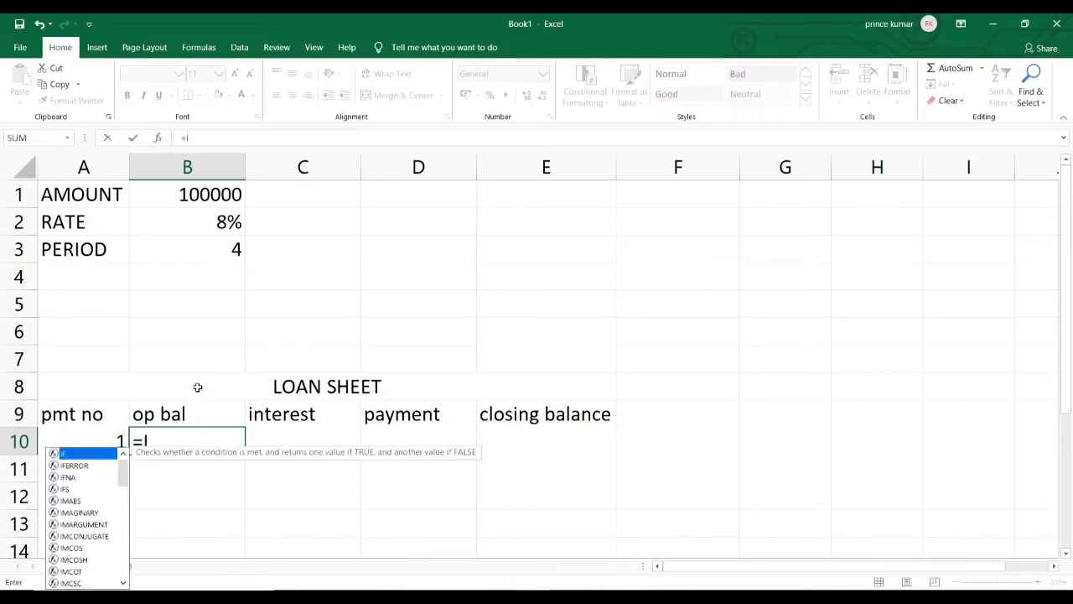
key("BackSpace")
key("BackSpace")
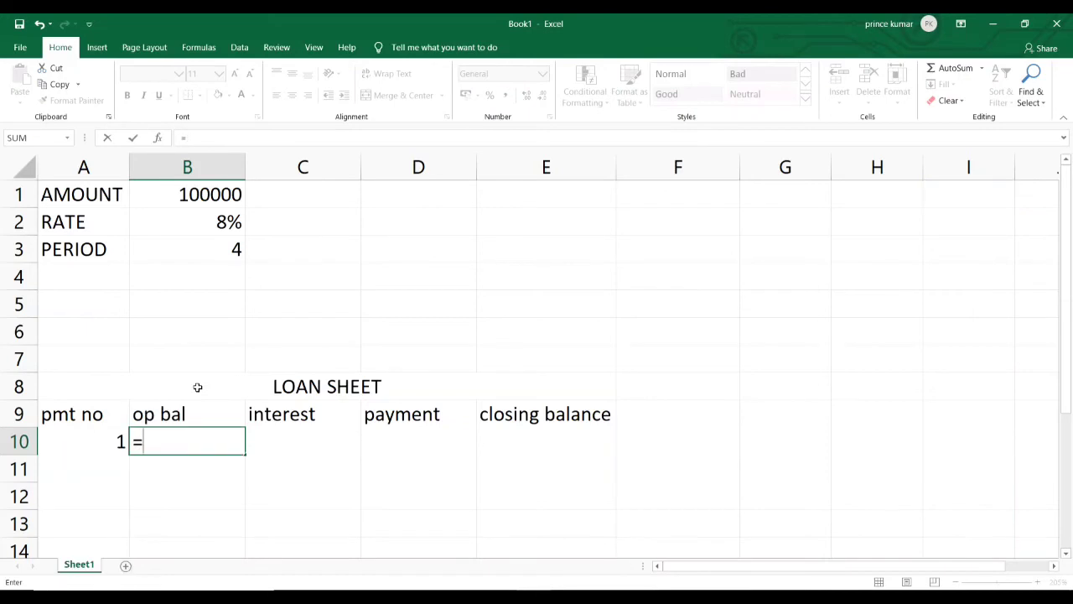
type("B1")
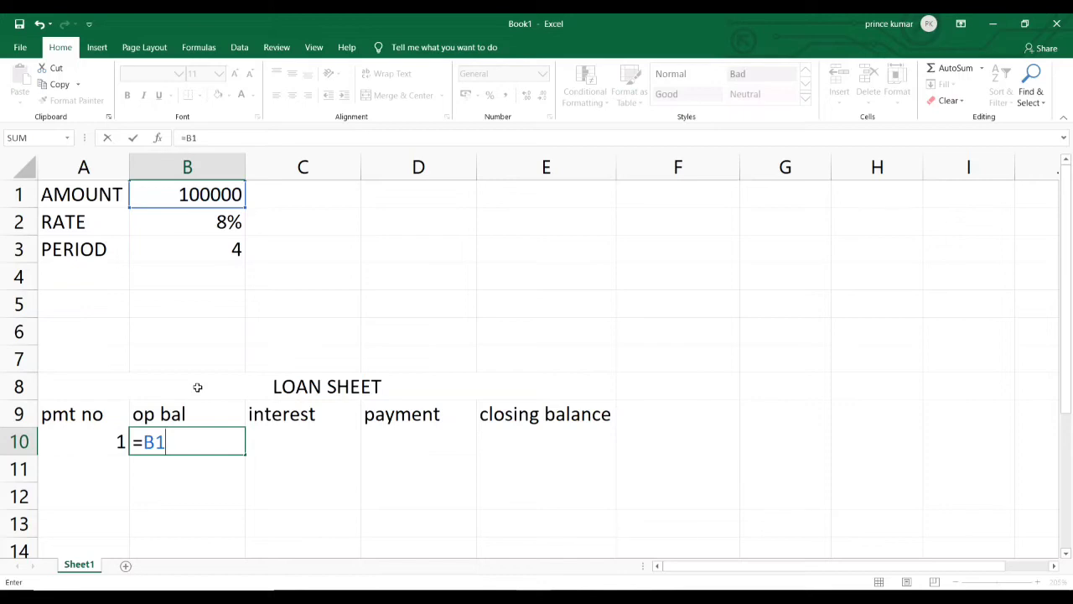
key("Return")
key("Up")
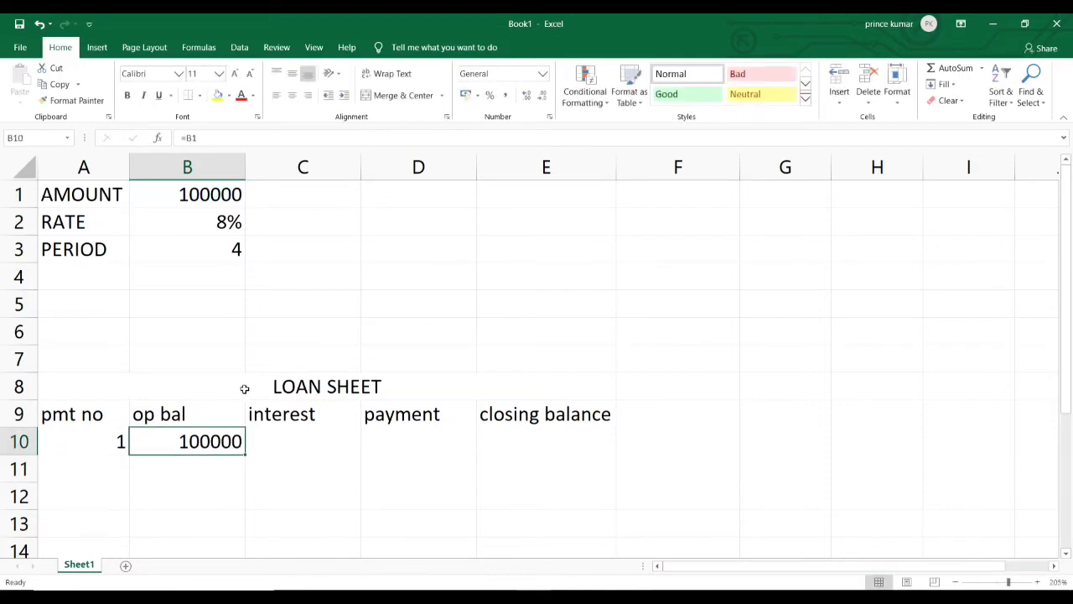
Step: Calculate the first payment's interest in C10 with =B10*$B$2, keeping the rate reference absolute
key("Right")
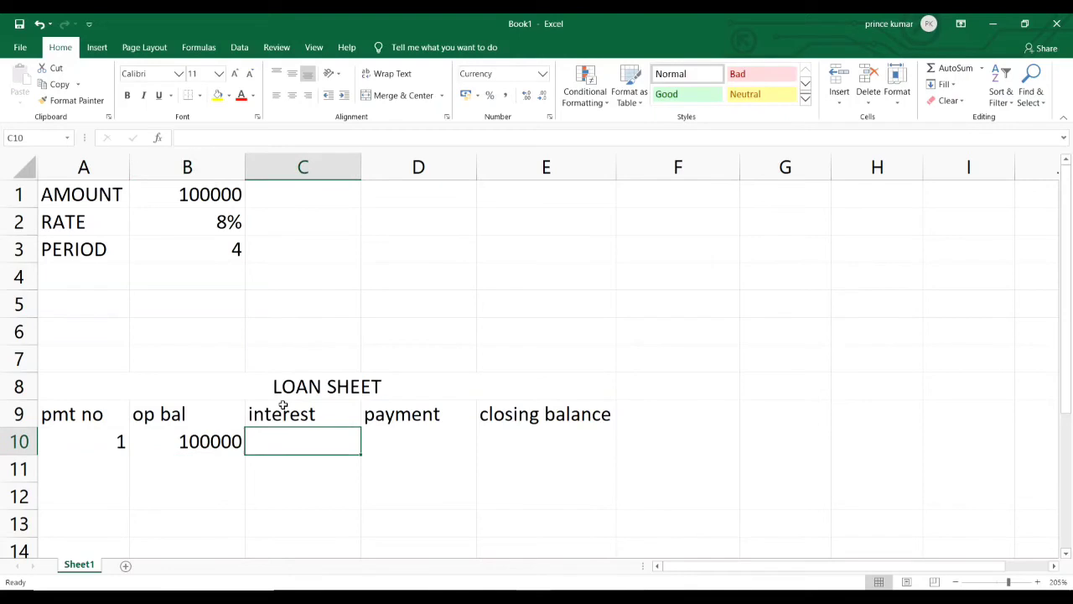
type("=")
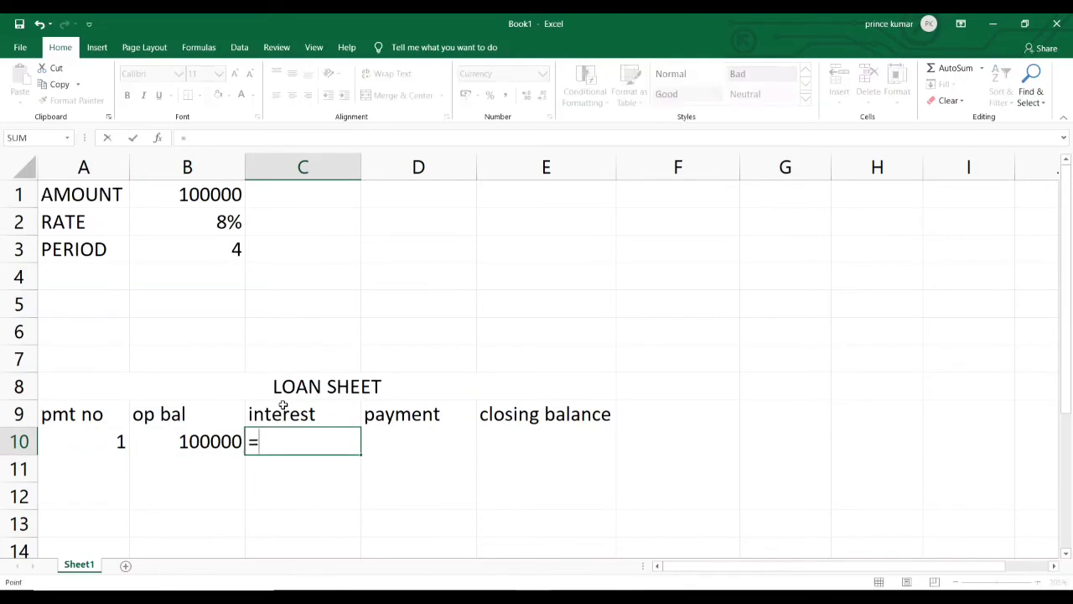
key("Left")
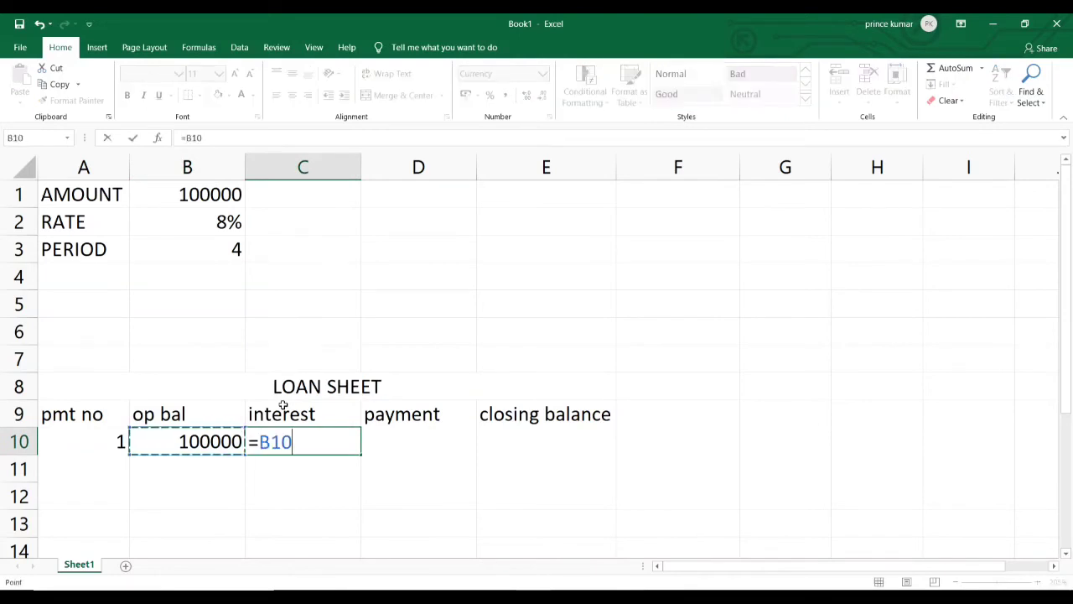
type("*")
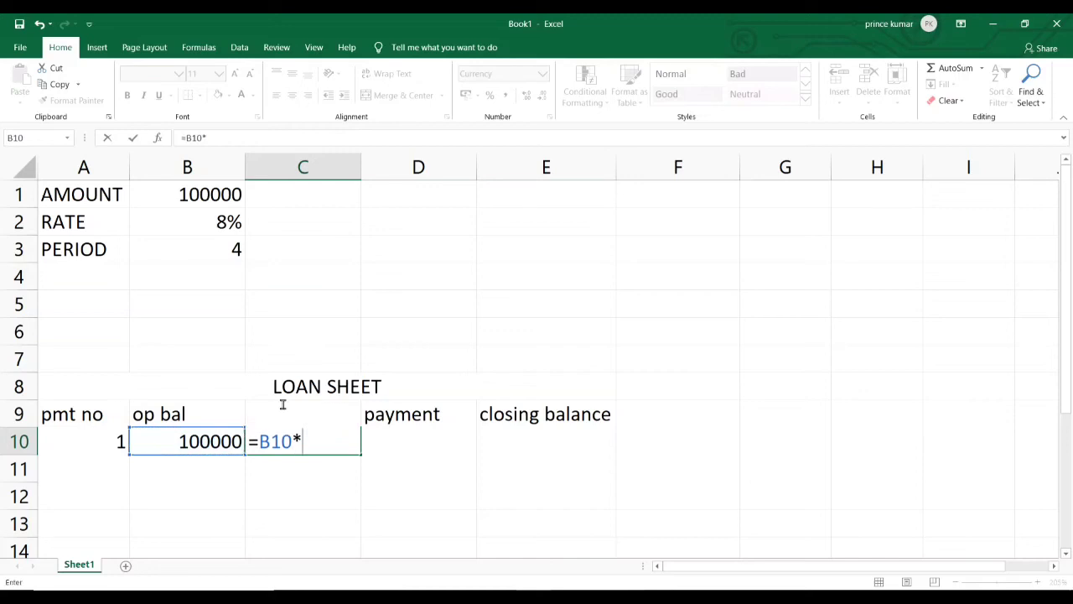
key("Up")
key("Up")
key("Up")
key("Up")
key("Up")
key("Up")
key("Up")
key("Up")
key("Left")
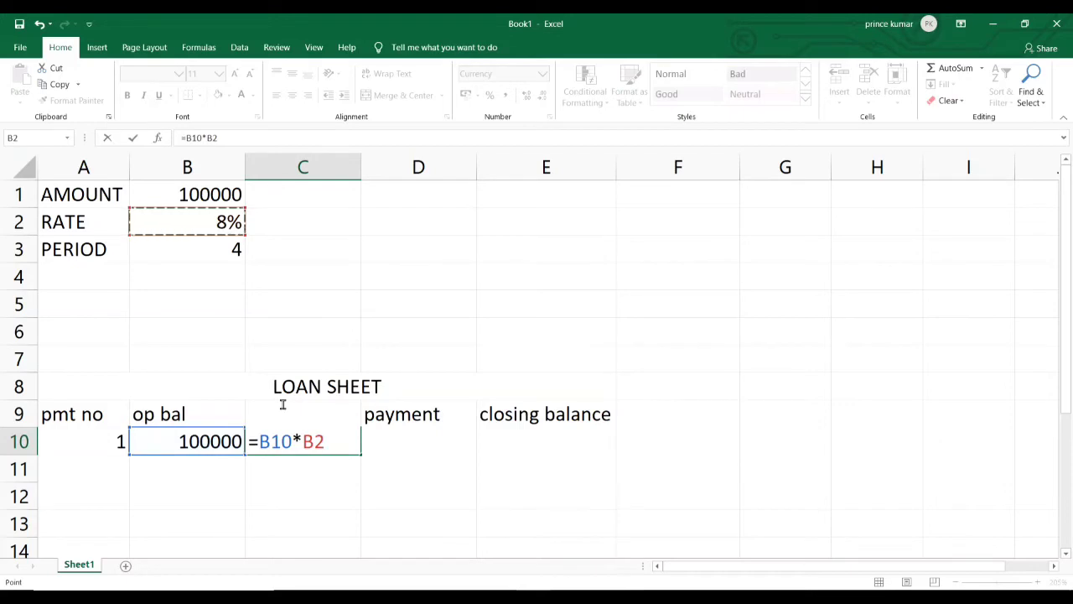
key("F4")
double_click(316, 441)
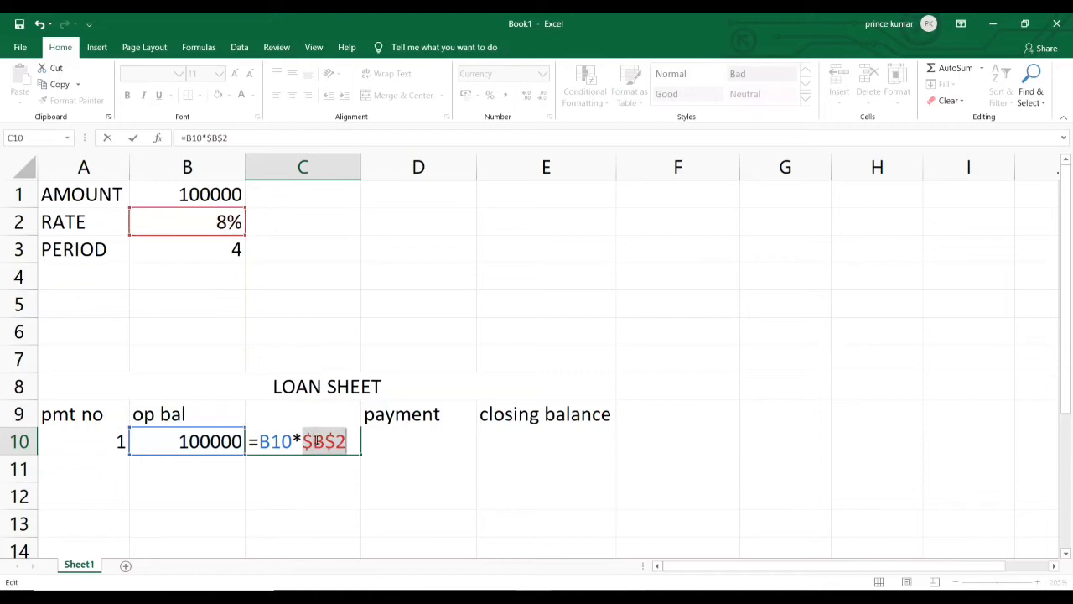
left_click(333, 444)
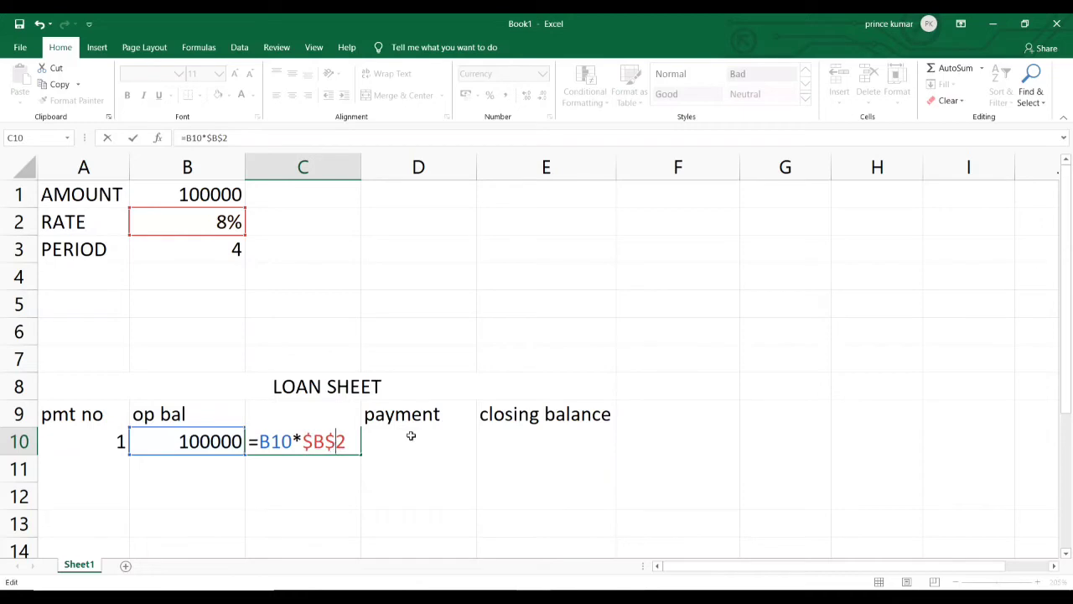
key("Return")
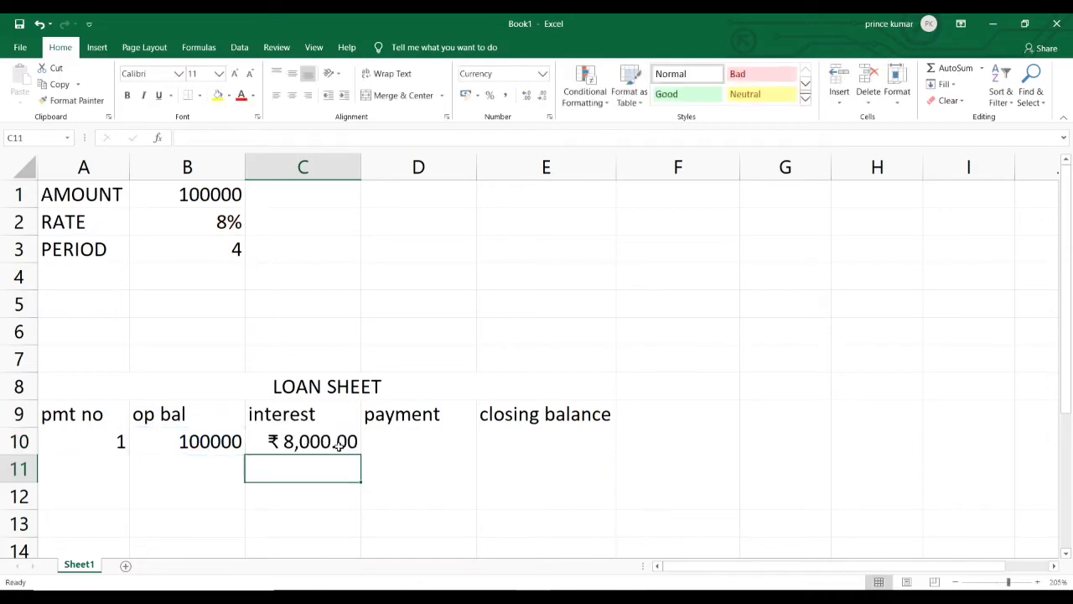
left_click(338, 445)
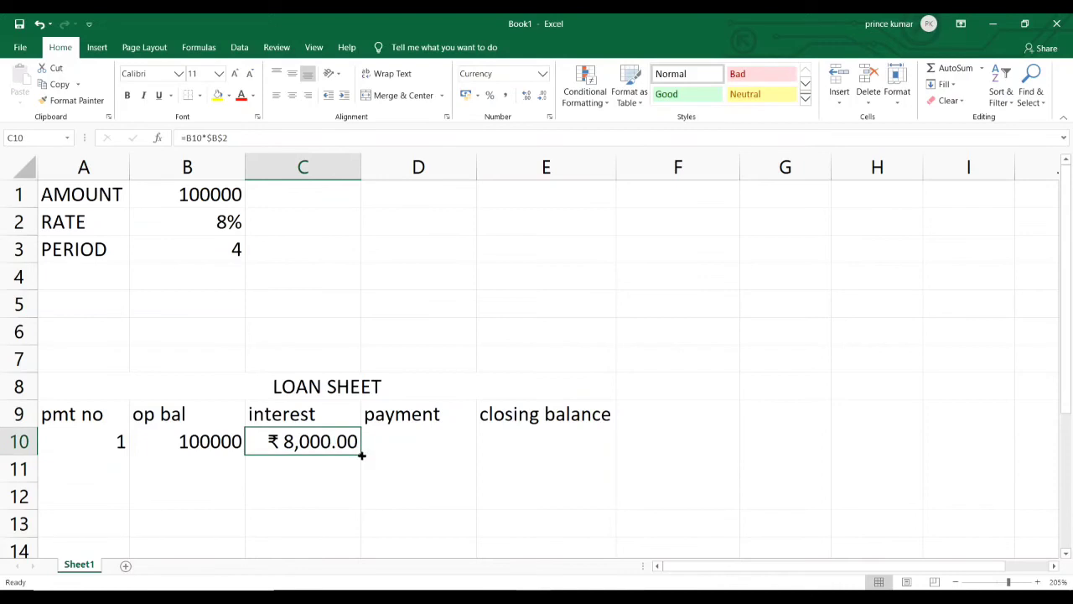
Step: Fill the interest formula from C10 down to C12 and check the copied formula's references in C11
left_click_drag(360, 454, 359, 510)
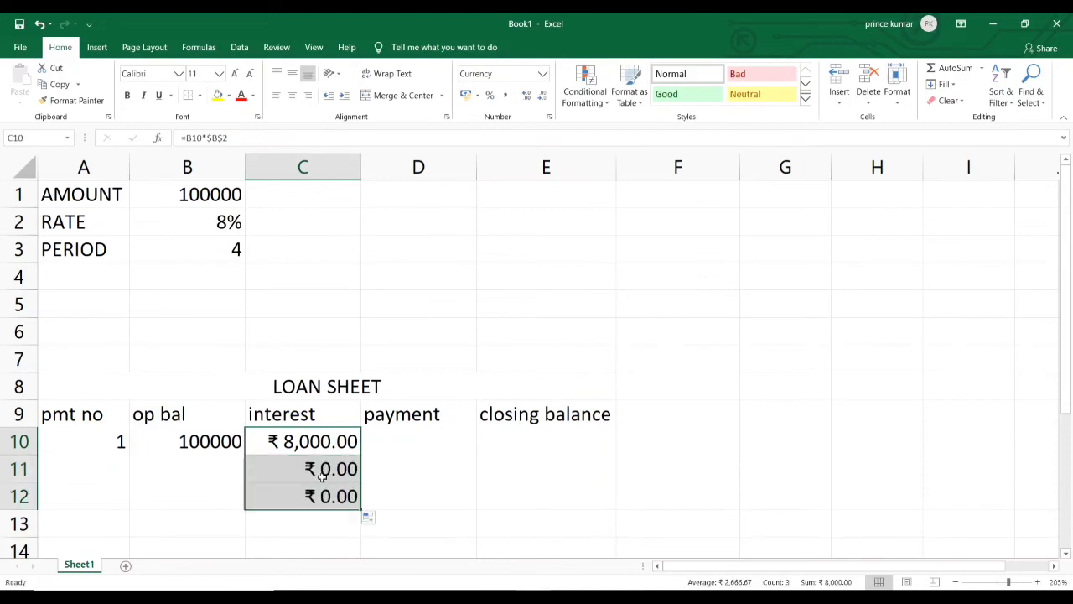
left_click(322, 474)
double_click(319, 471)
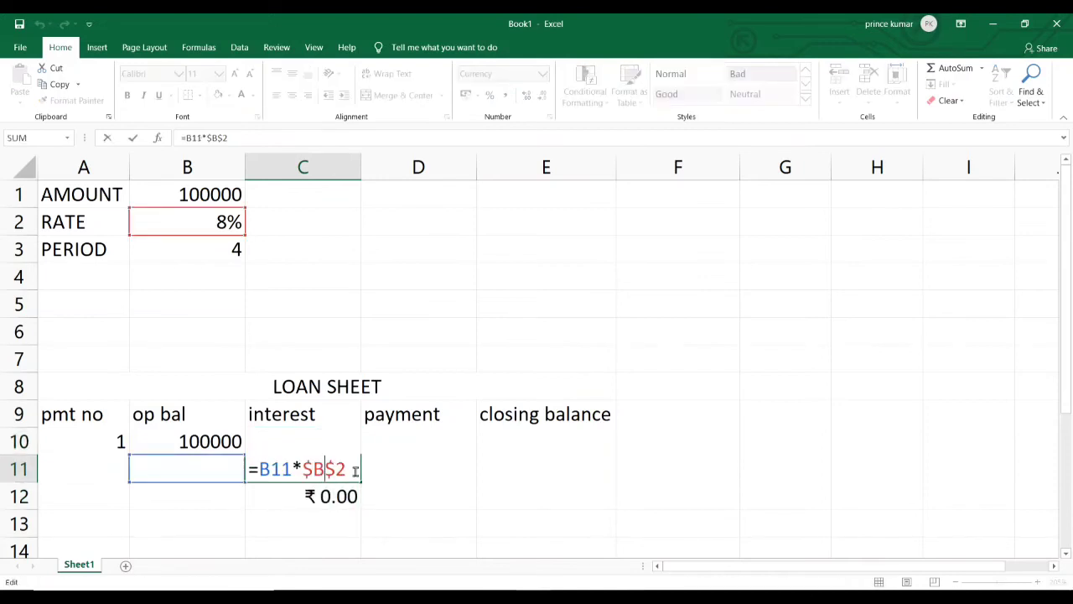
left_click(338, 455)
key("Return")
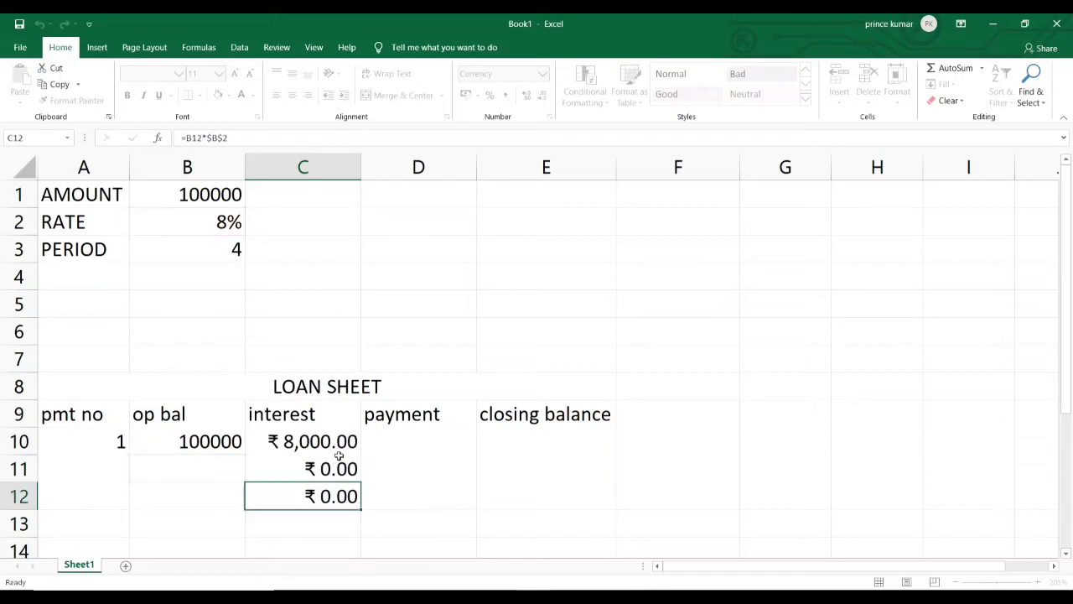
Step: Begin a PMT formula in D10 under payment, using the row-locked rate reference B$2 as the rate argument
left_click(421, 424)
left_click(422, 443)
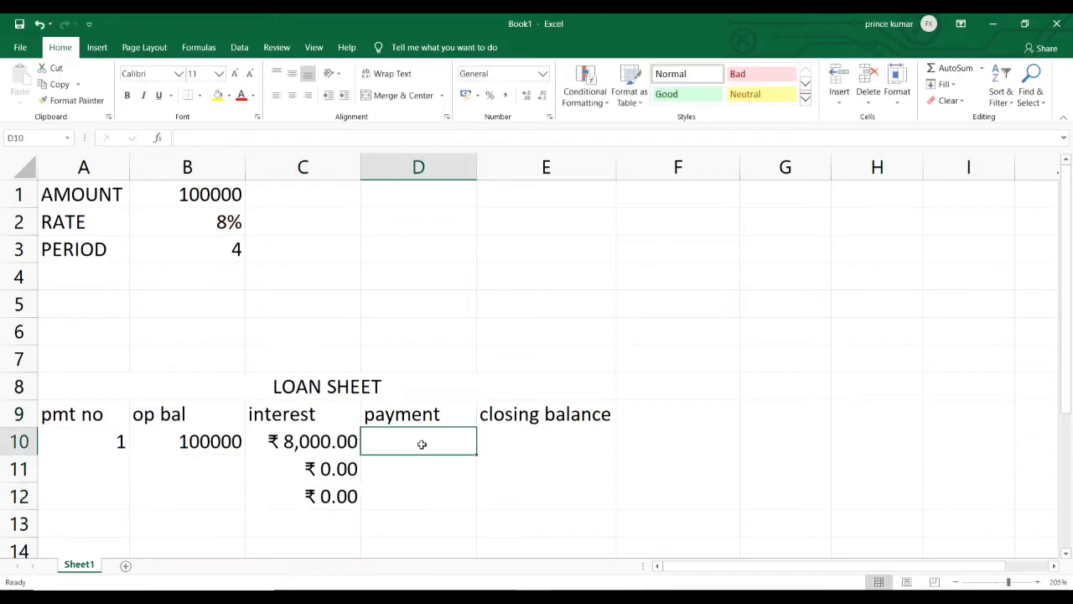
type("-")
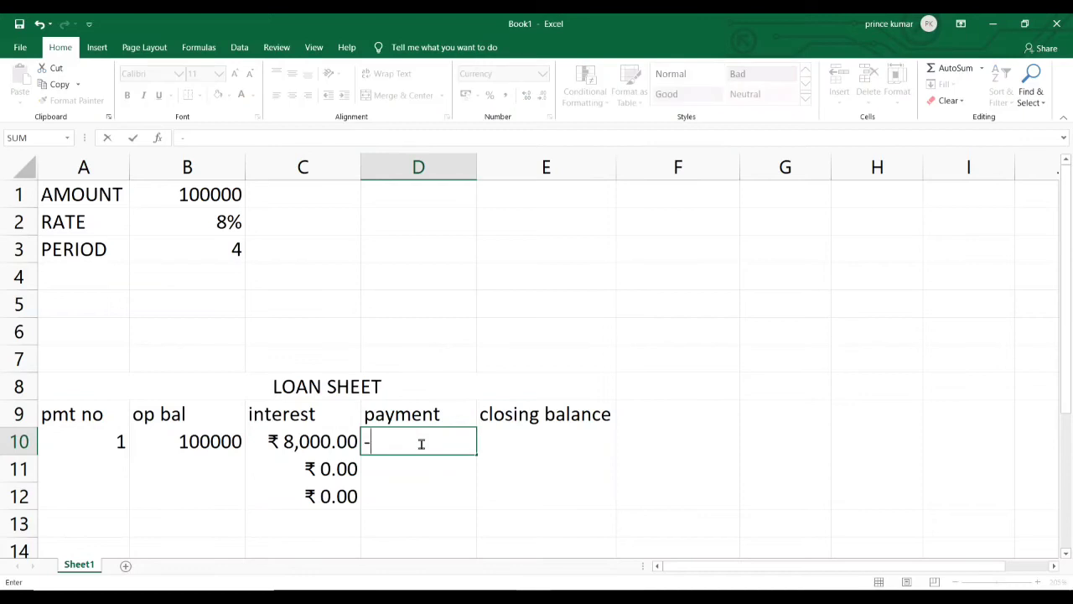
key("BackSpace")
type("=PMT")
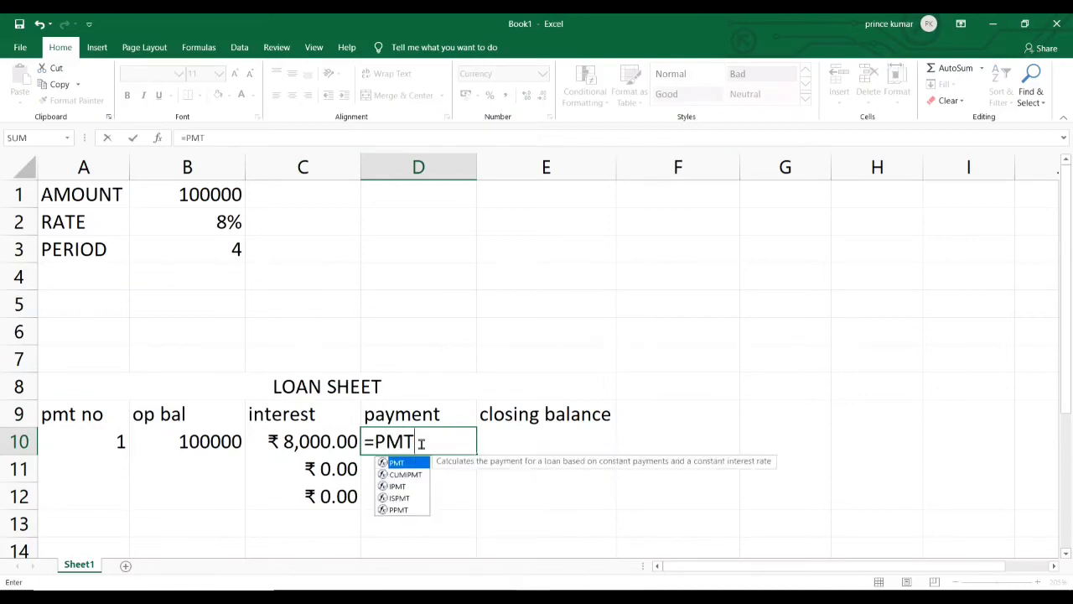
type("(")
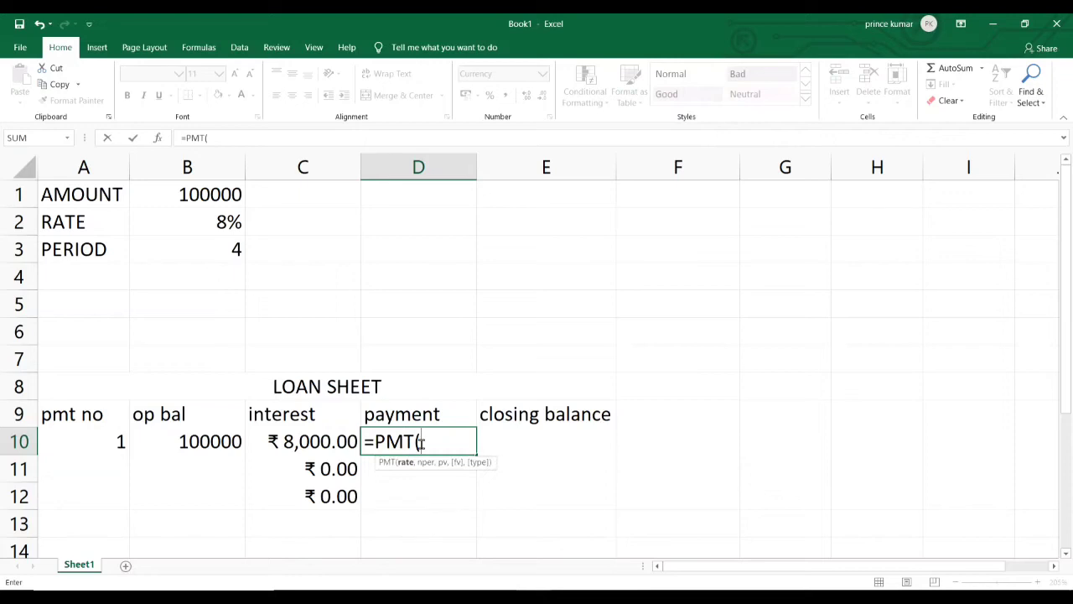
key("Up")
key("Up")
key("Up")
key("Up")
key("Up")
key("Up")
key("Up")
key("Up")
key("Left")
key("Left")
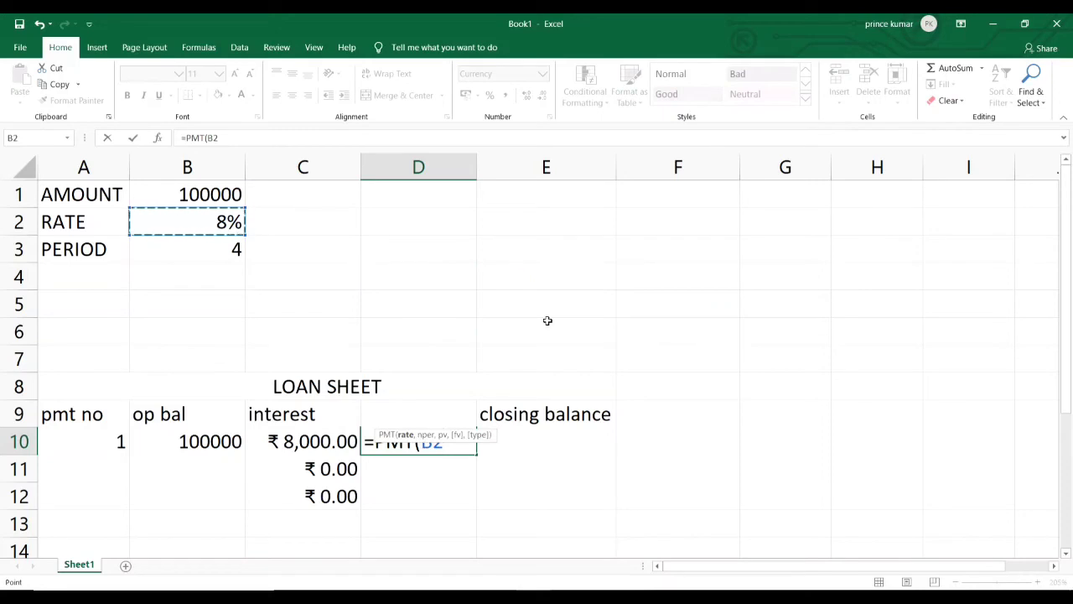
key("F4")
key("F4")
type(",")
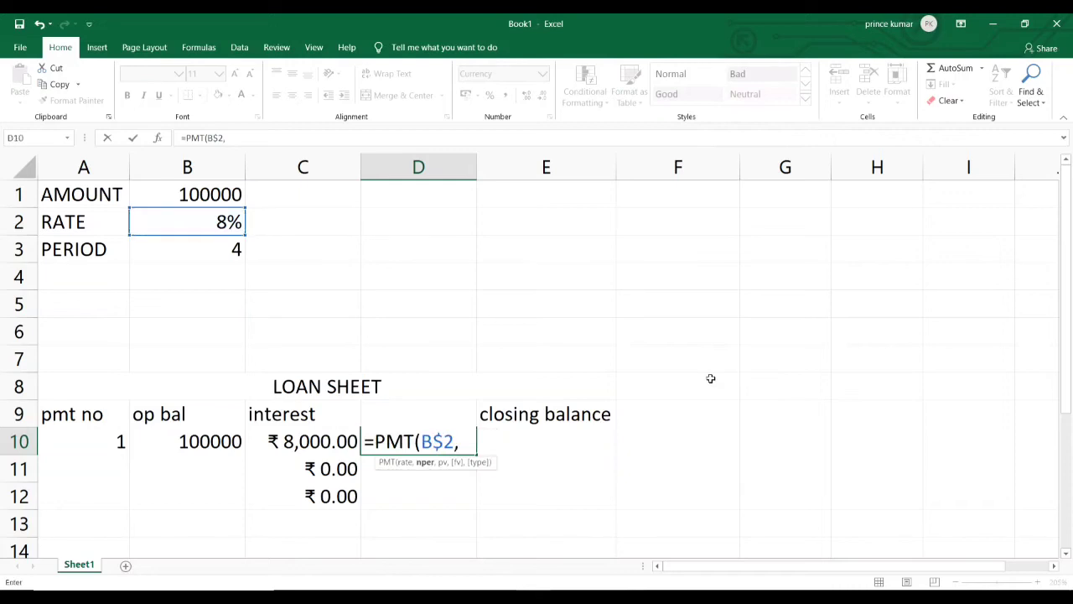
key("Up")
key("Up")
key("Up")
key("Up")
key("Up")
key("Up")
key("Up")
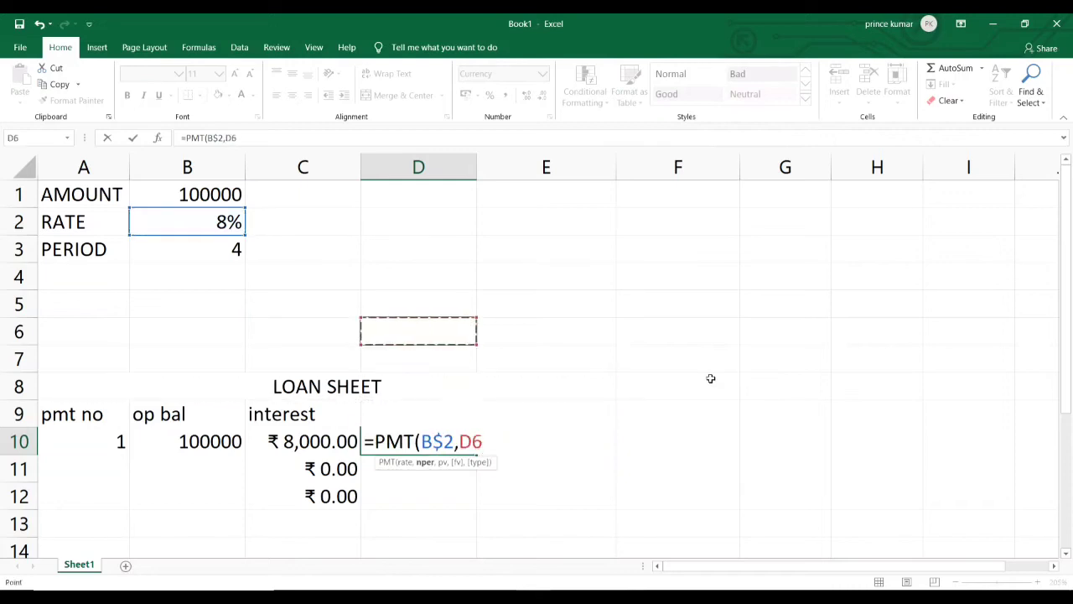
key("Left")
key("Left")
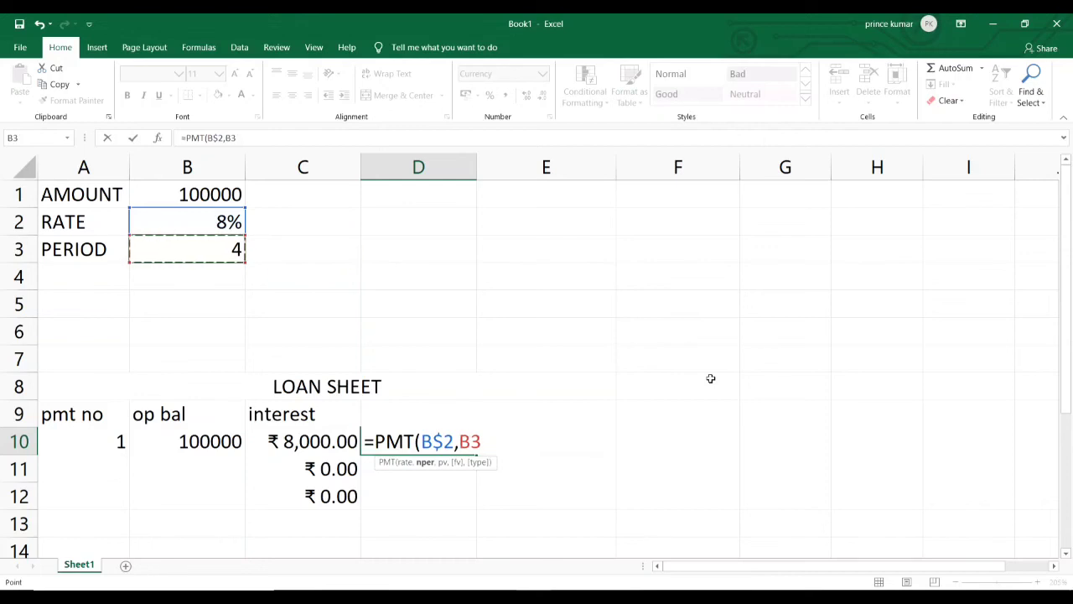
type(",")
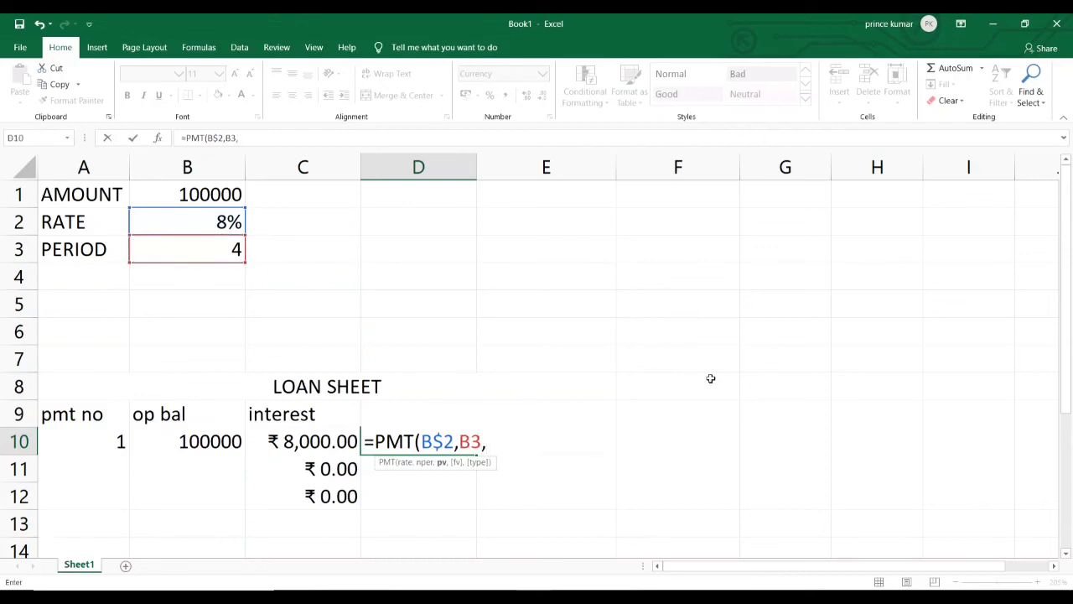
key("Left")
key("Right")
key("BackSpace")
key("BackSpace")
key("BackSpace")
key("BackSpace")
key("BackSpace")
key("BackSpace")
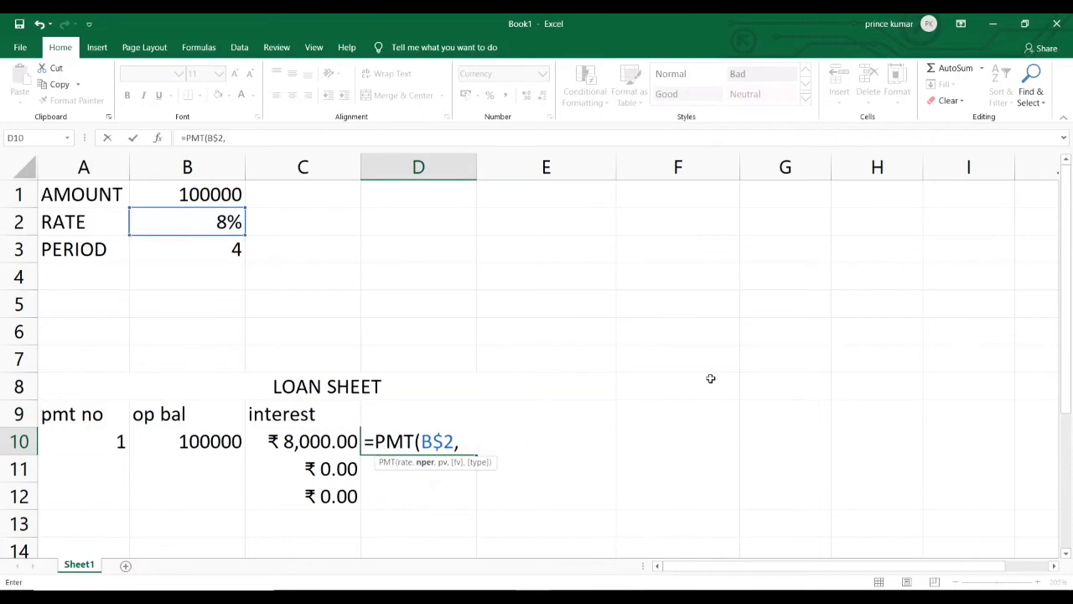
Step: Add the loan period to the PMT formula as the nper argument with the absolute reference $B$3
key("Up")
key("Up")
key("Up")
key("Up")
key("Up")
key("Up")
key("Up")
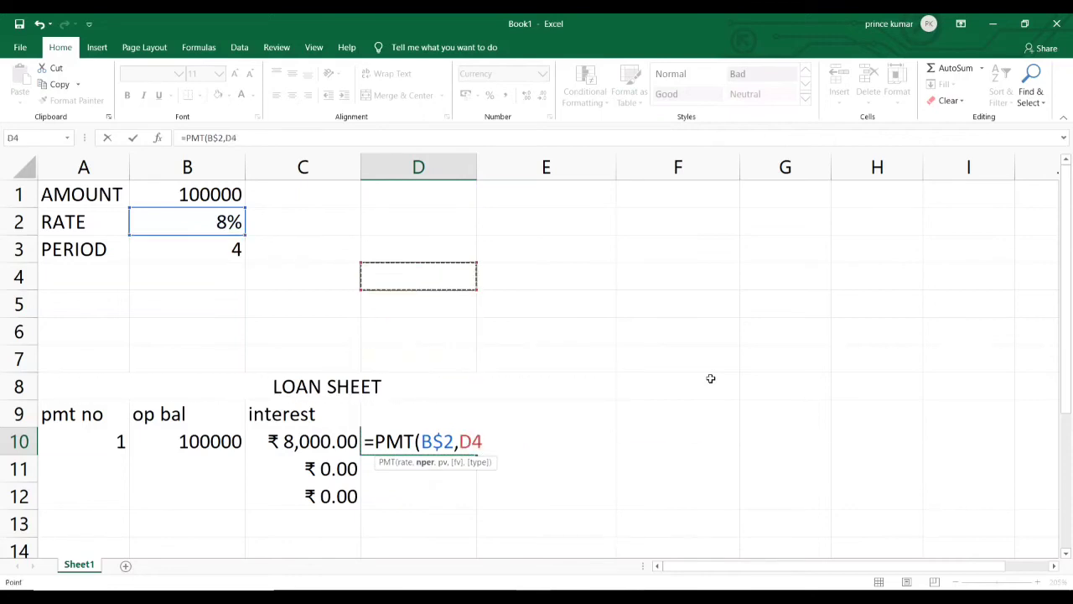
key("Left")
key("Left")
key("Left")
key("Right")
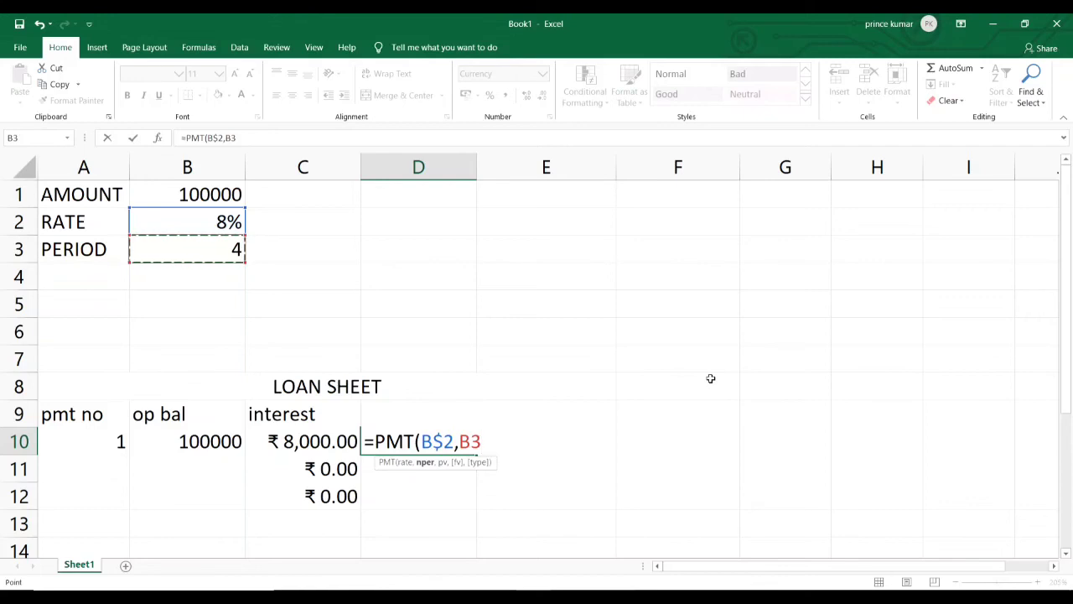
key("F4")
type(",")
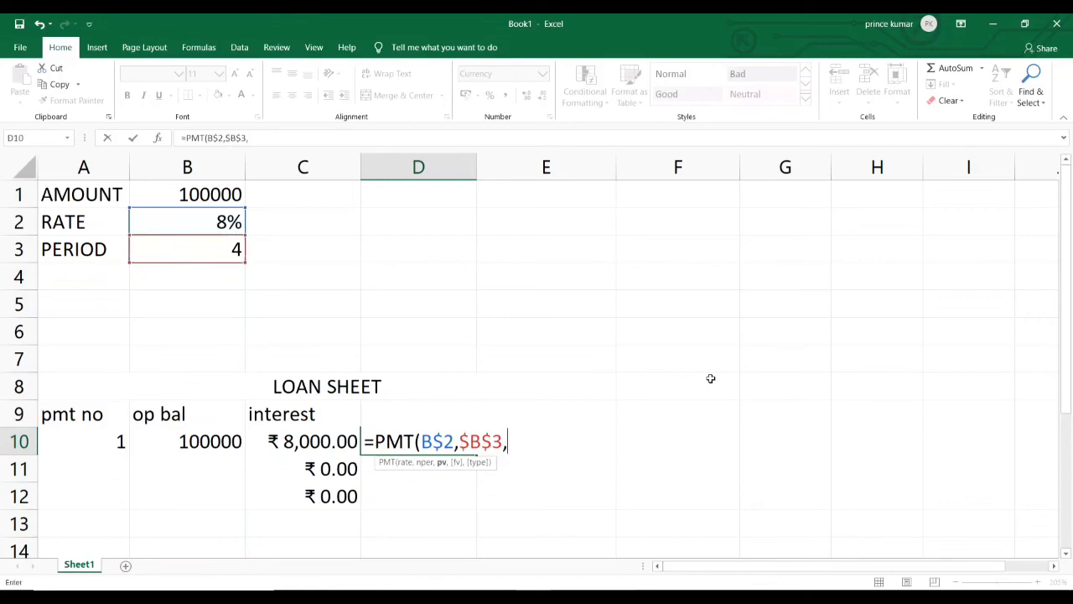
Step: Complete the payment formula with the loan amount $B$1 as present value, giving =PMT(B$2,$B$3,$B$1) in D10
key("Up")
key("Up")
key("Up")
key("Up")
key("Up")
key("Up")
key("Up")
key("Up")
key("Up")
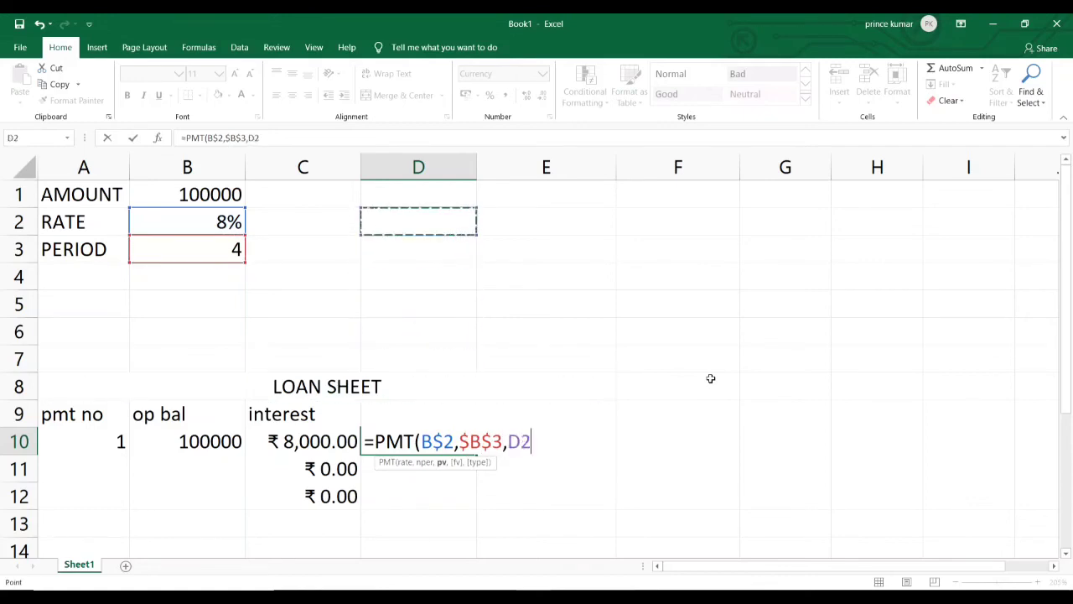
key("Left")
key("Left")
key("Left")
key("Right")
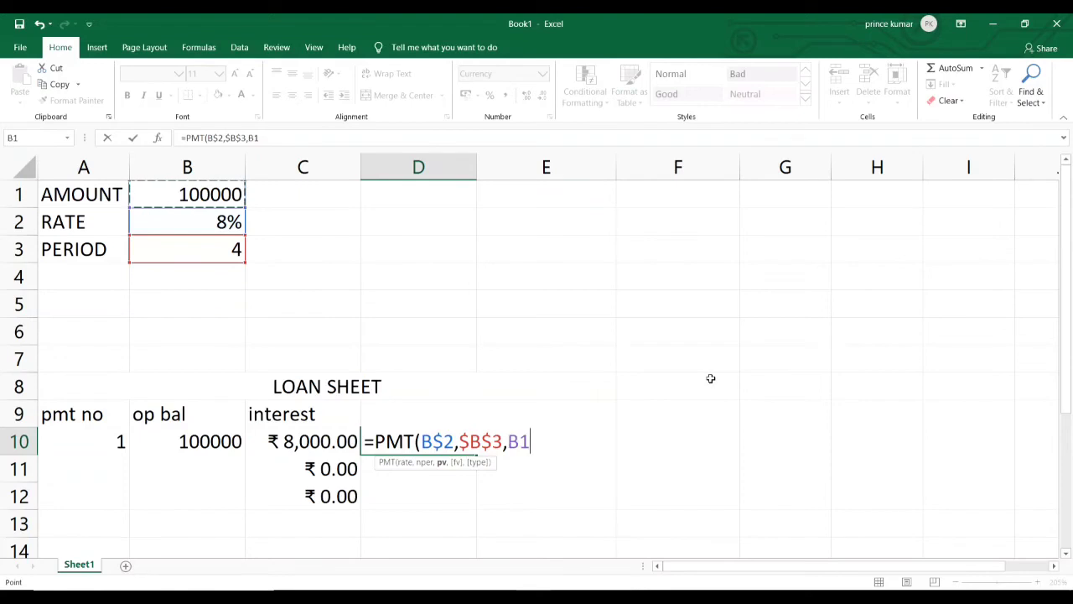
key("F4")
key("Return")
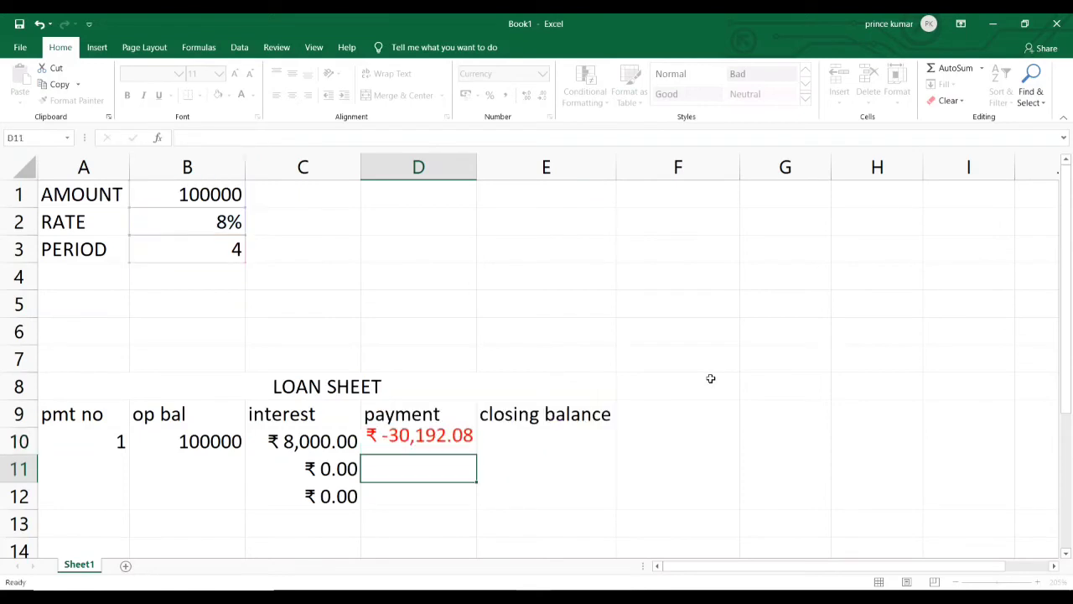
left_click(435, 446)
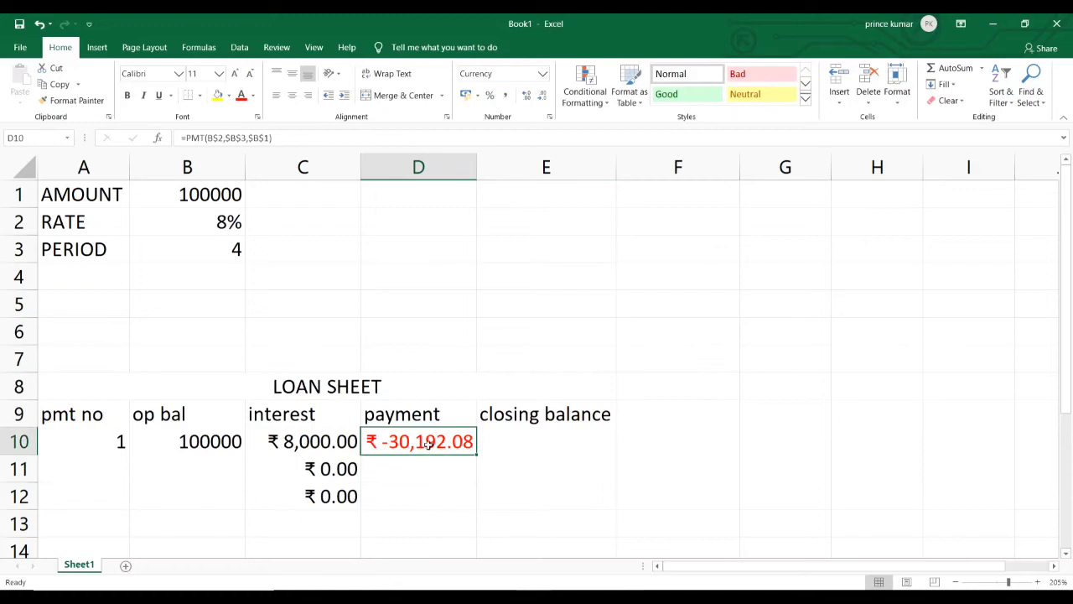
Step: Calculate the first closing balance in E10 with the formula =B10+C10-D10
left_click(520, 434)
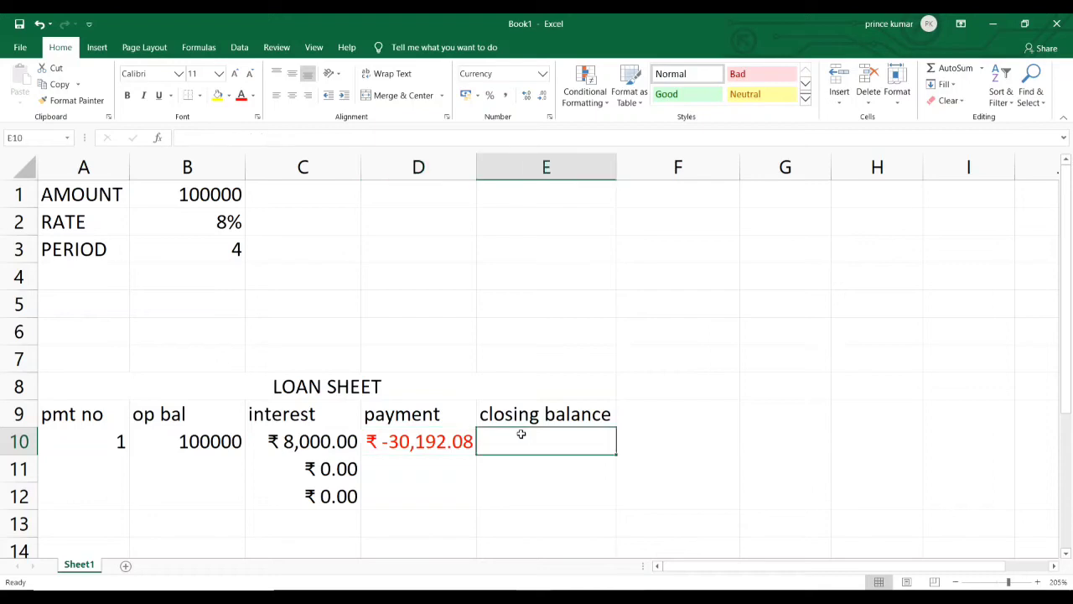
type("=")
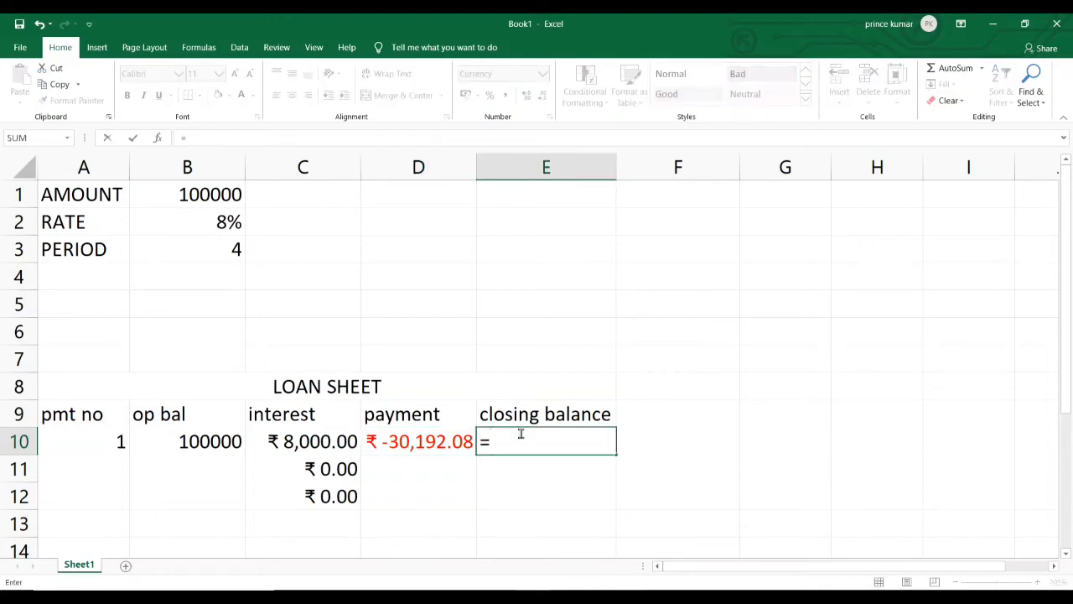
key("Left")
key("Left")
key("Left")
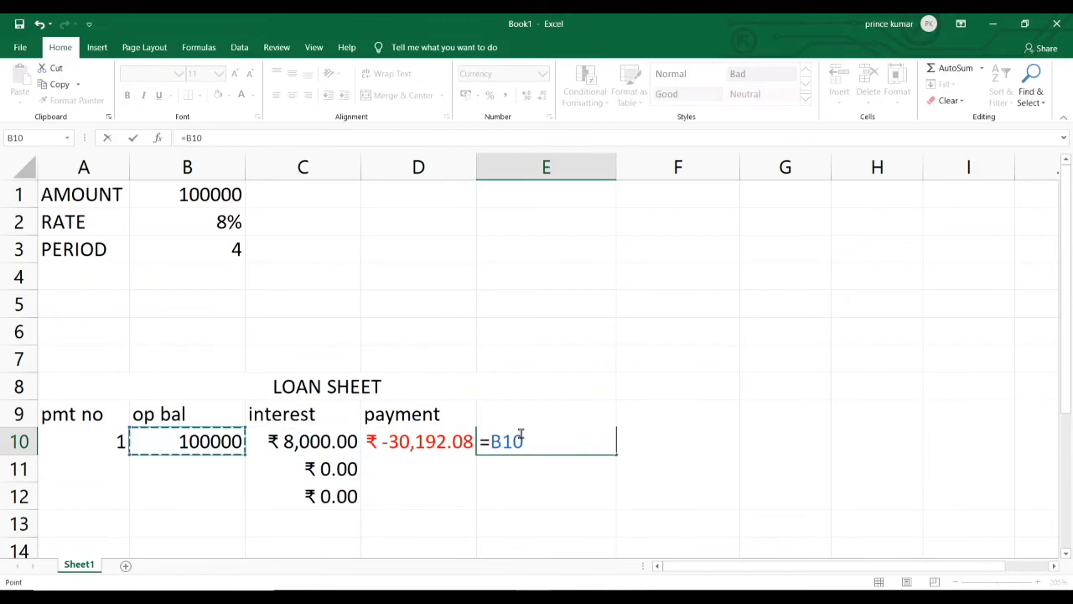
type("+")
key("Left")
key("Left")
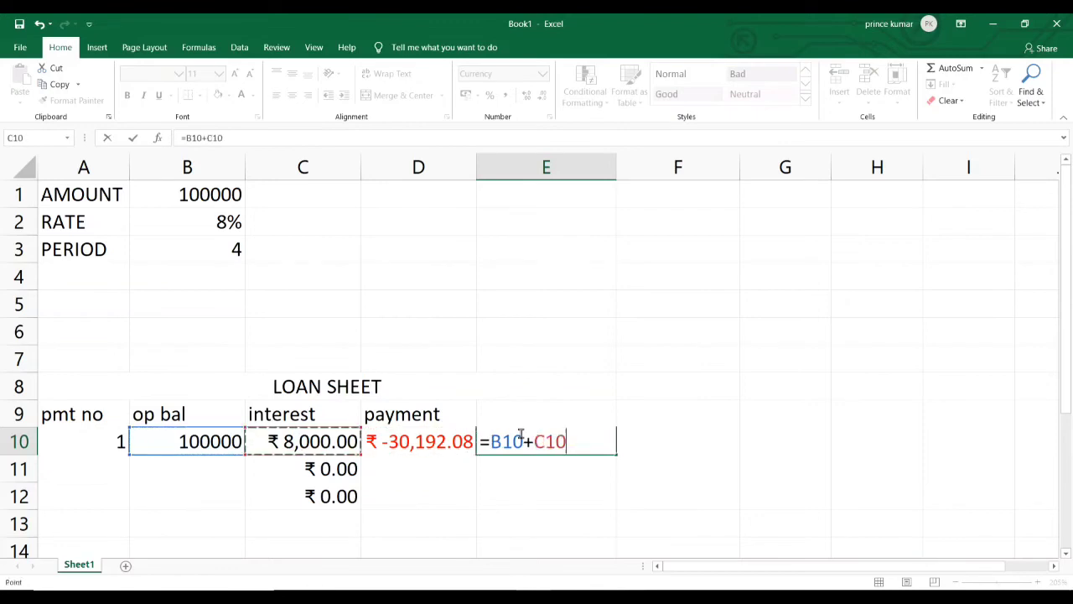
type("-")
key("Left")
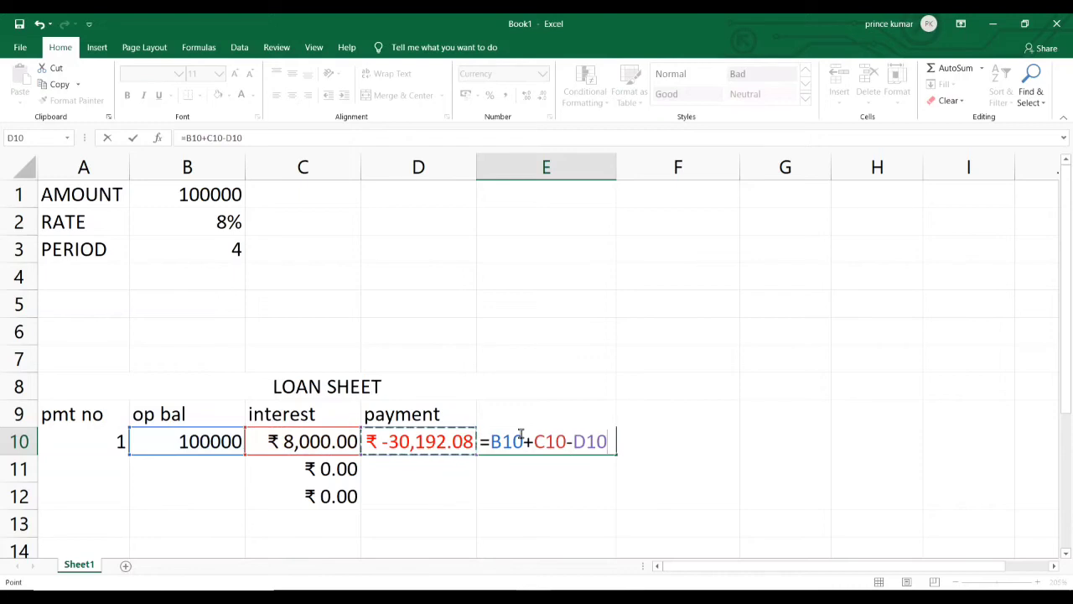
key("Return")
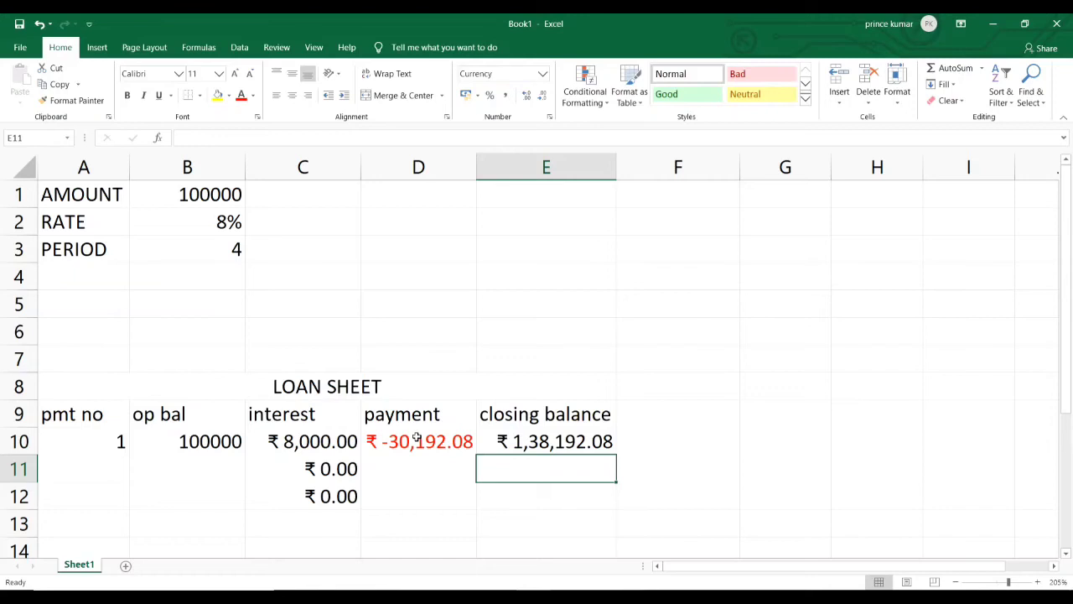
Step: Correct the closing balance formula in E10 to add the negative payment, making it =B10+C10+D10
double_click(543, 445)
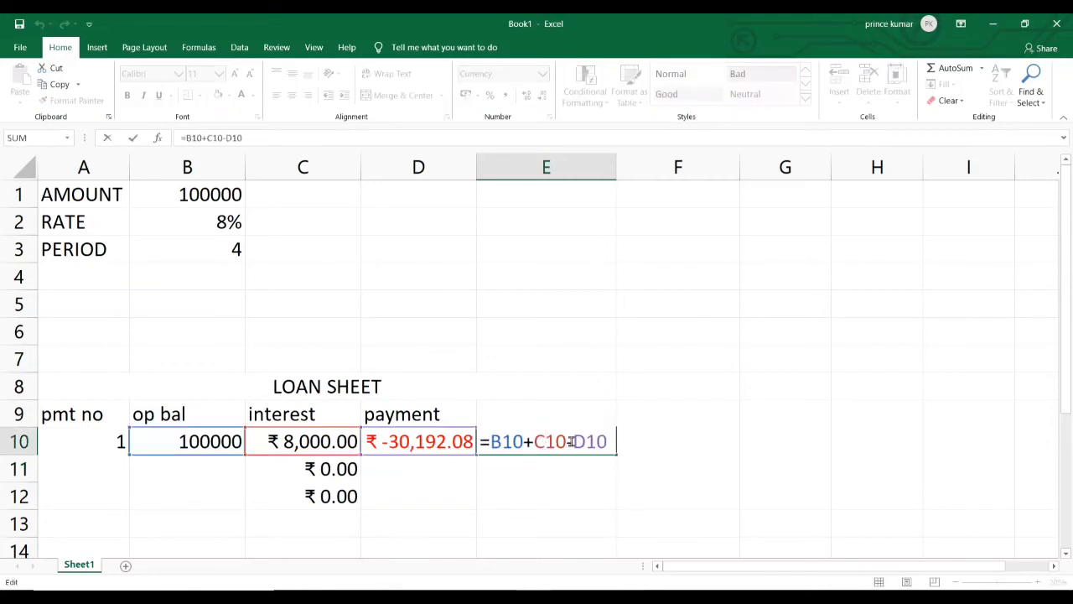
left_click(572, 441)
key("BackSpace")
type("+")
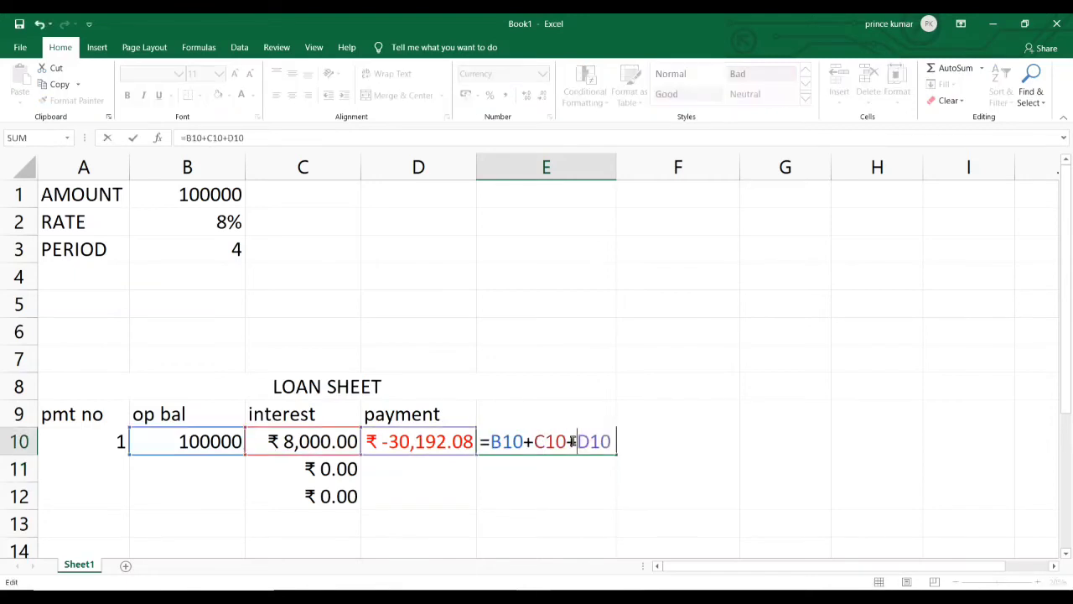
key("Return")
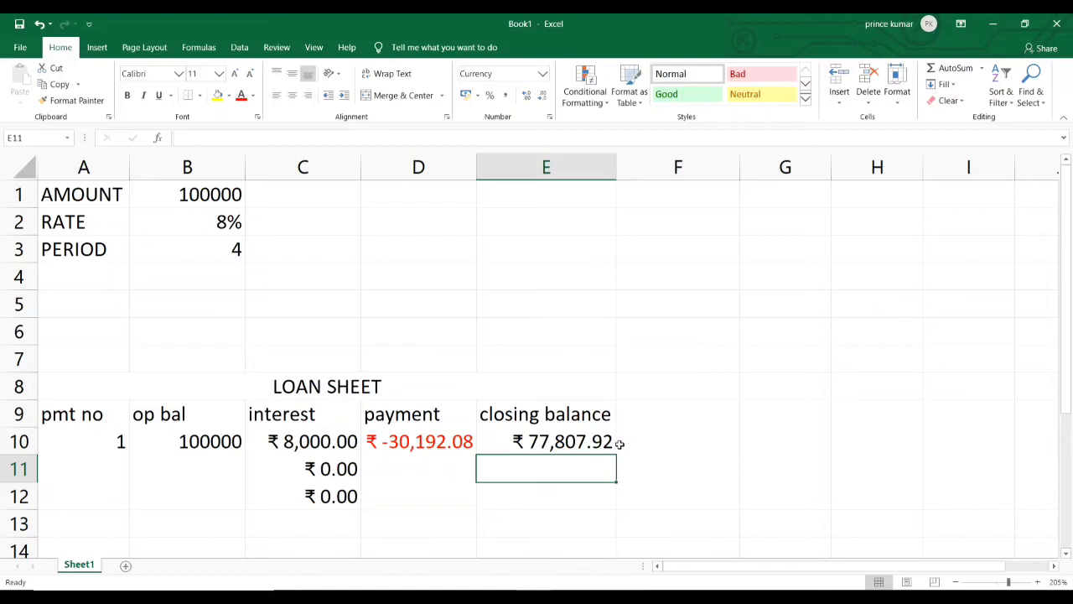
Step: Enter payment number 2 in A11 under pmt no
left_click(195, 468)
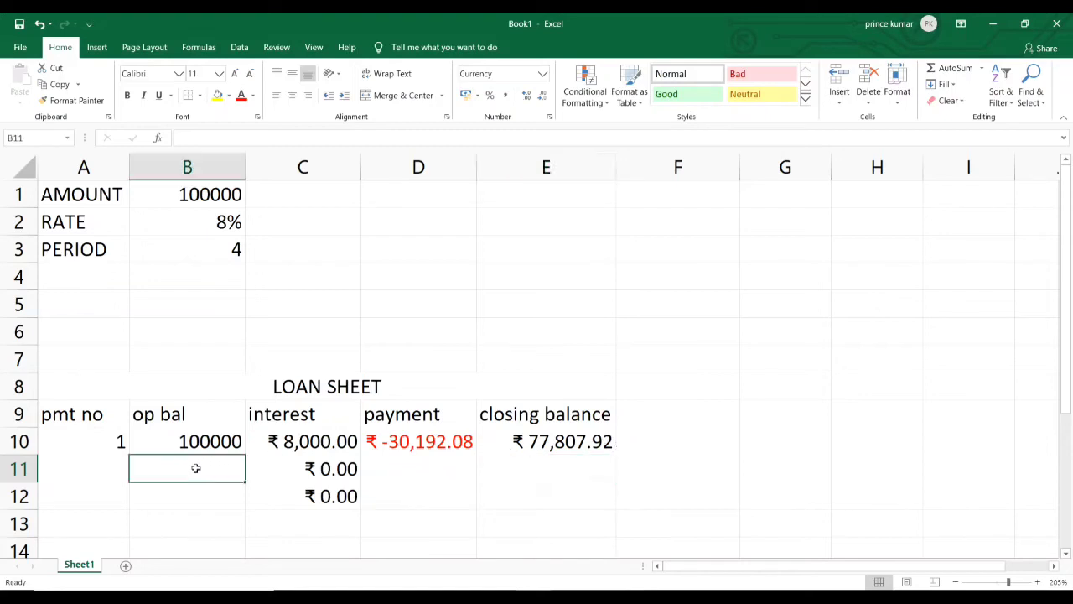
key("Left")
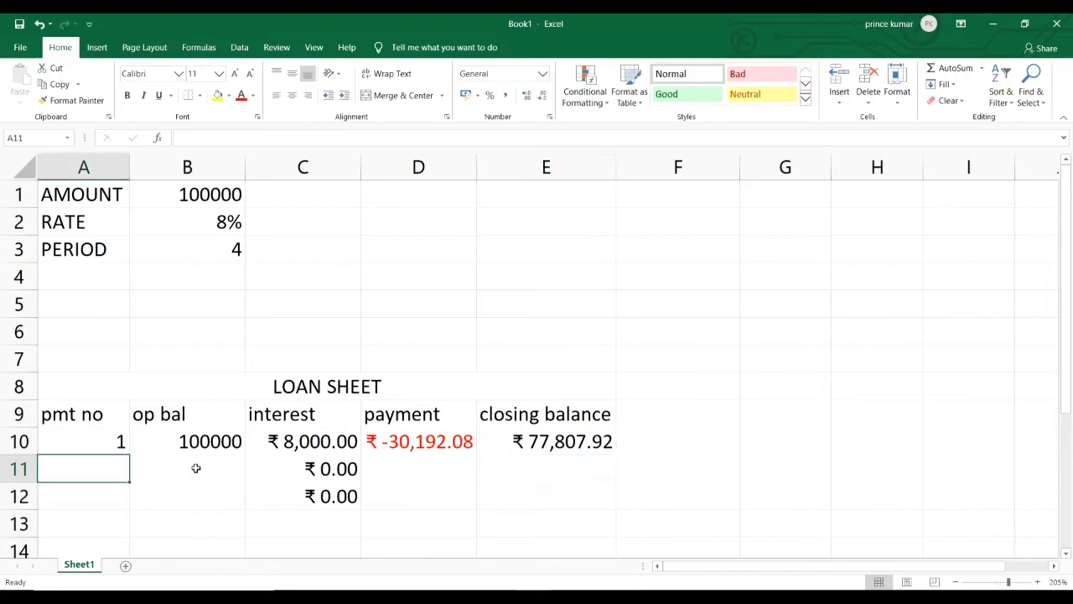
type("2")
key("Tab")
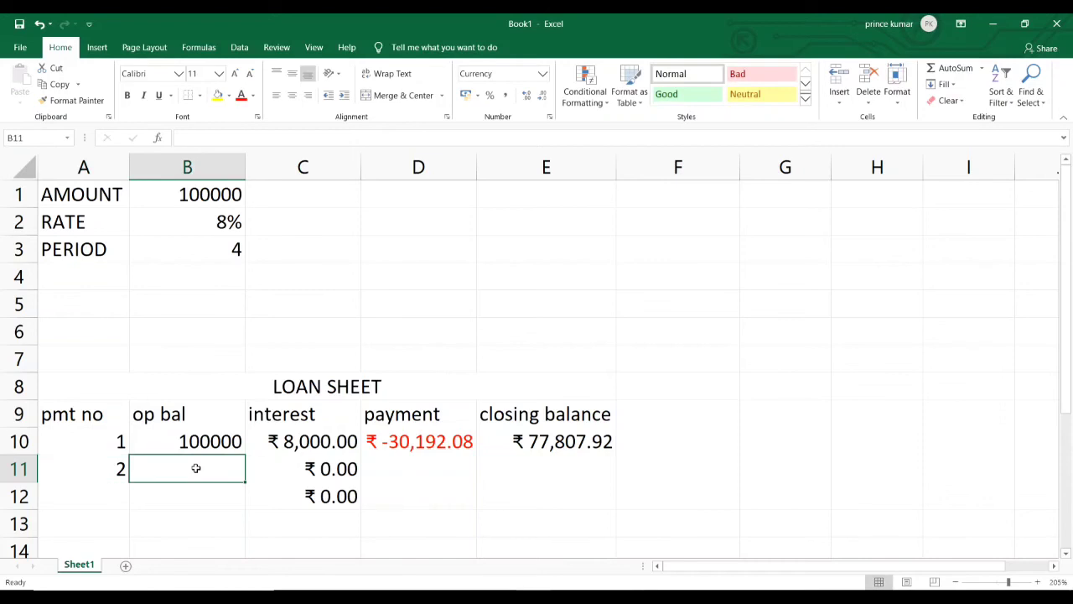
Step: Link the second opening balance in B11 to the first closing balance with the formula =E10
type("=")
key("Up")
key("Right")
key("Right")
key("Right")
key("Right")
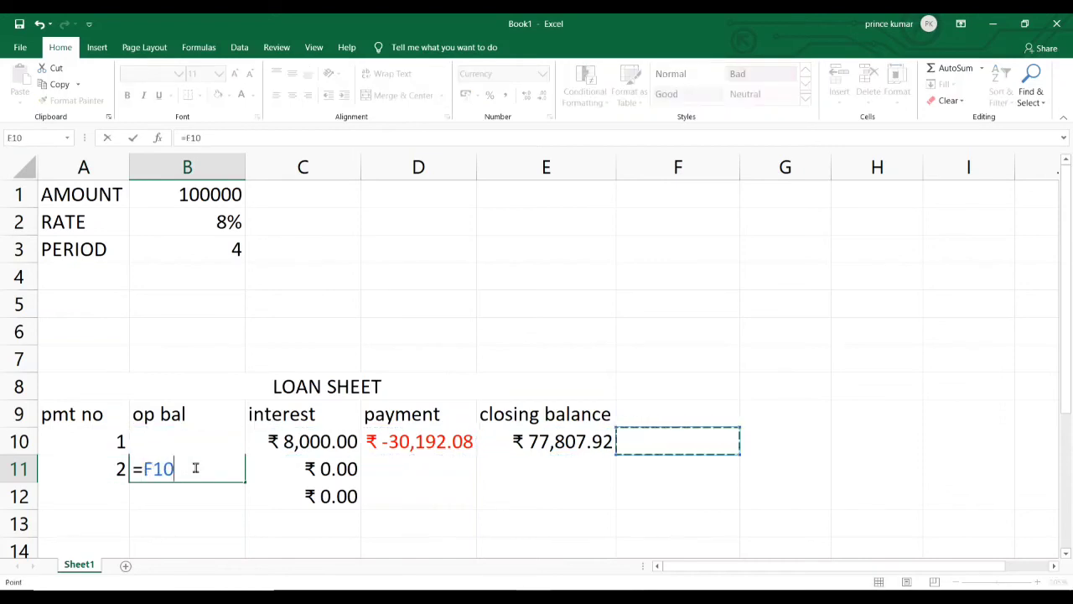
key("Left")
key("Return")
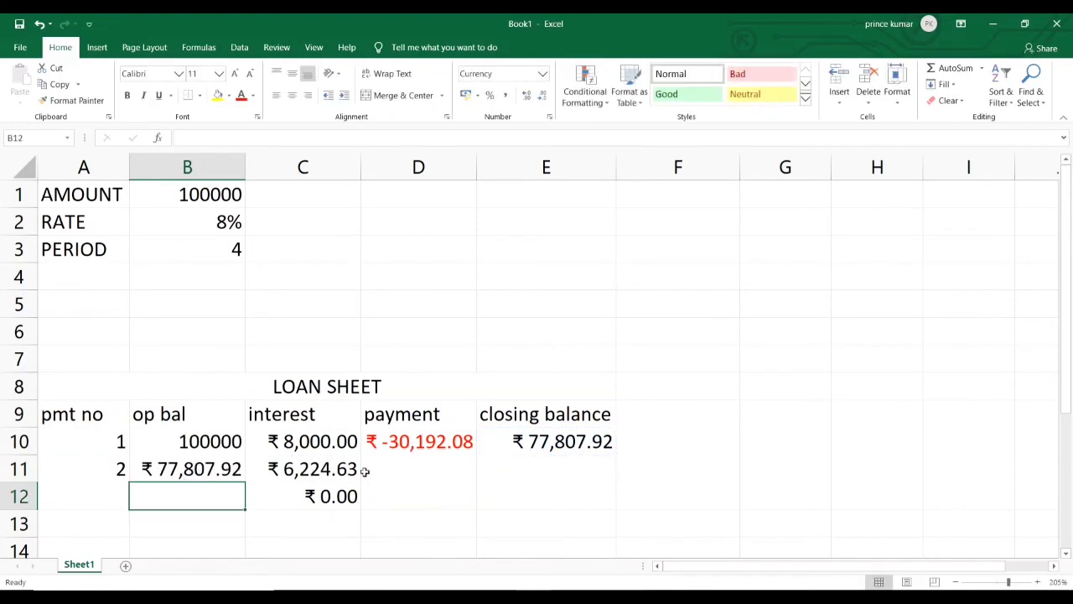
Step: Copy the payment formula from D10 to D11 and the closing balance formula from E10 to E11
left_click(413, 444)
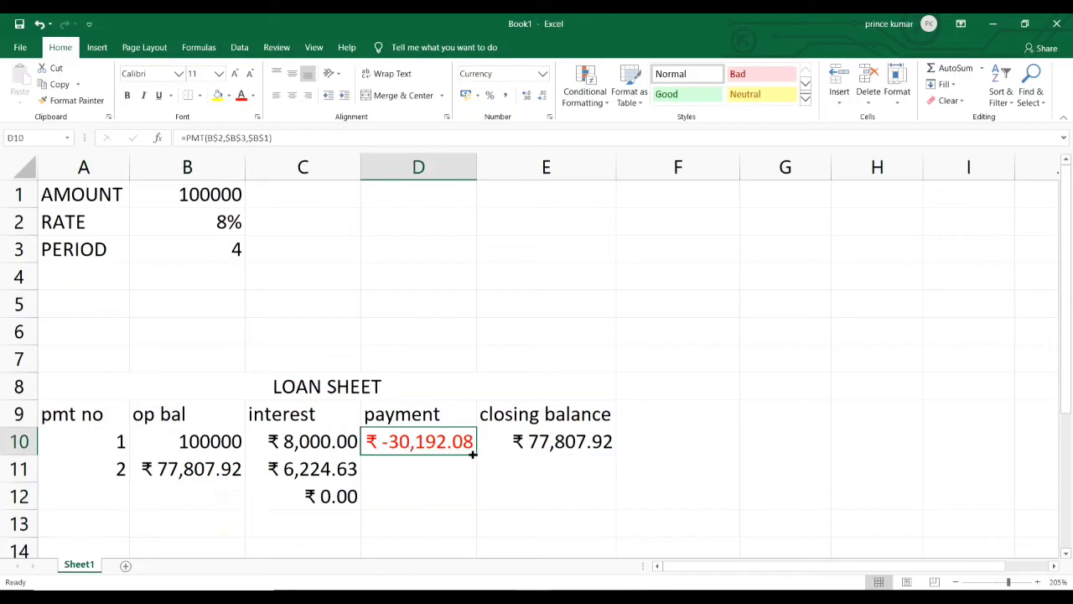
left_click_drag(477, 452, 477, 475)
left_click(562, 442)
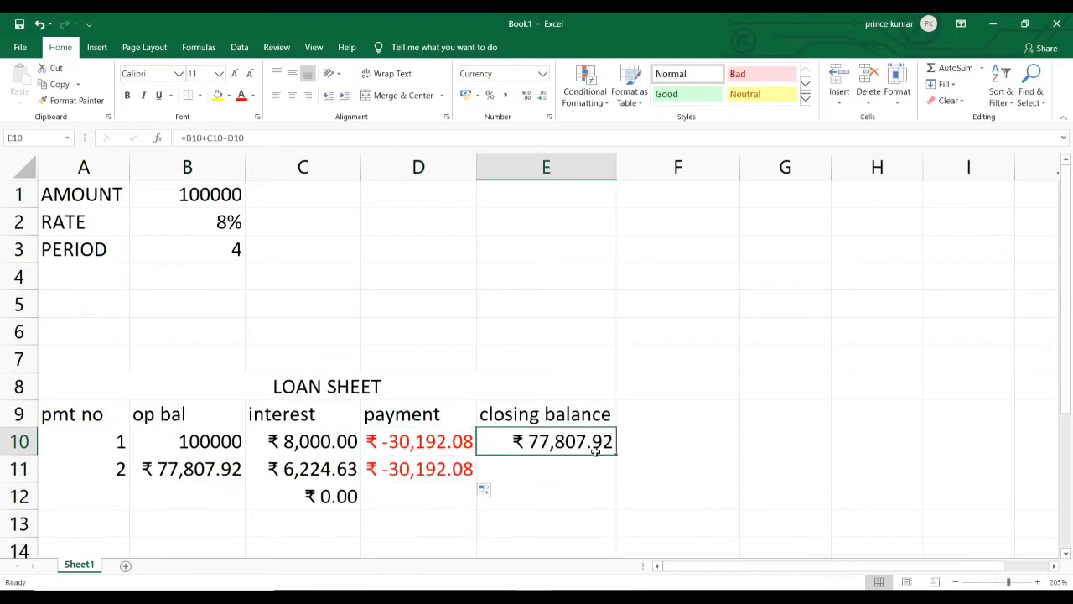
left_click_drag(616, 454, 616, 477)
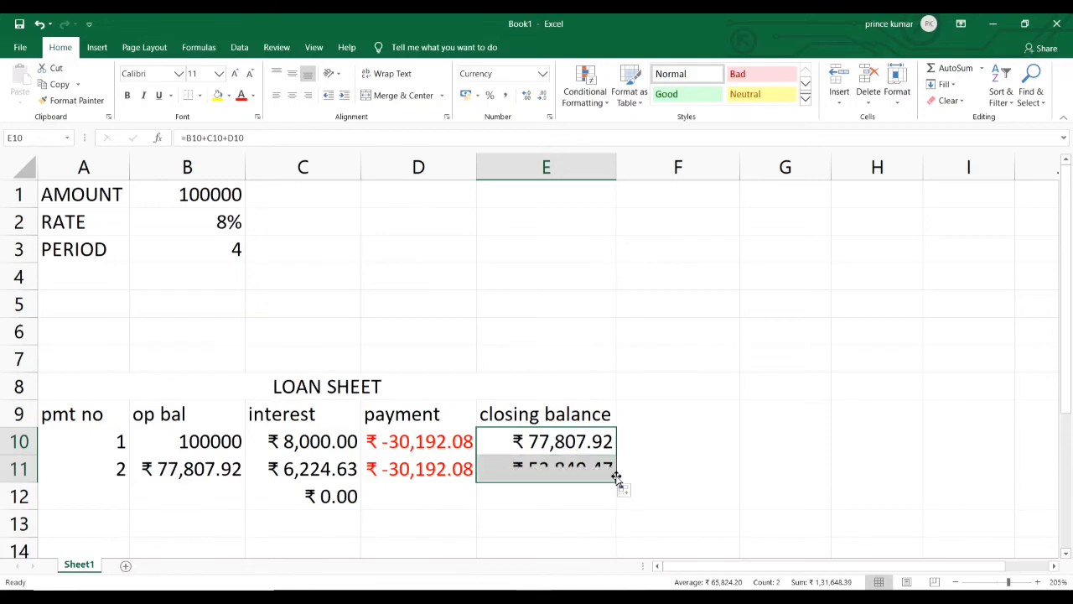
Step: Fill the second payment's formulas in B11:E11 down through row 13
left_click(200, 463)
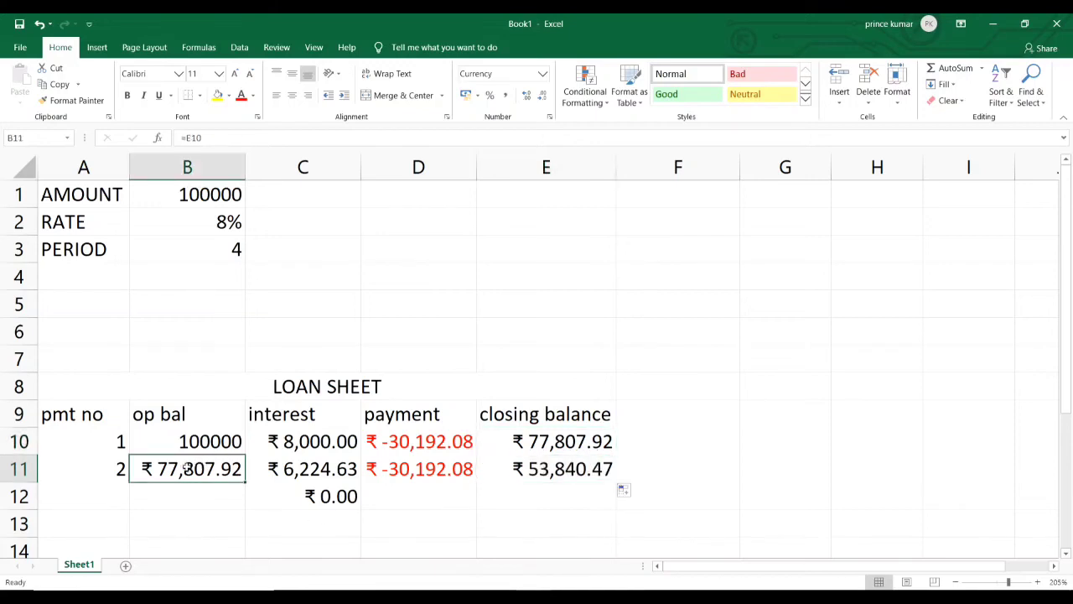
left_click_drag(186, 468, 550, 475)
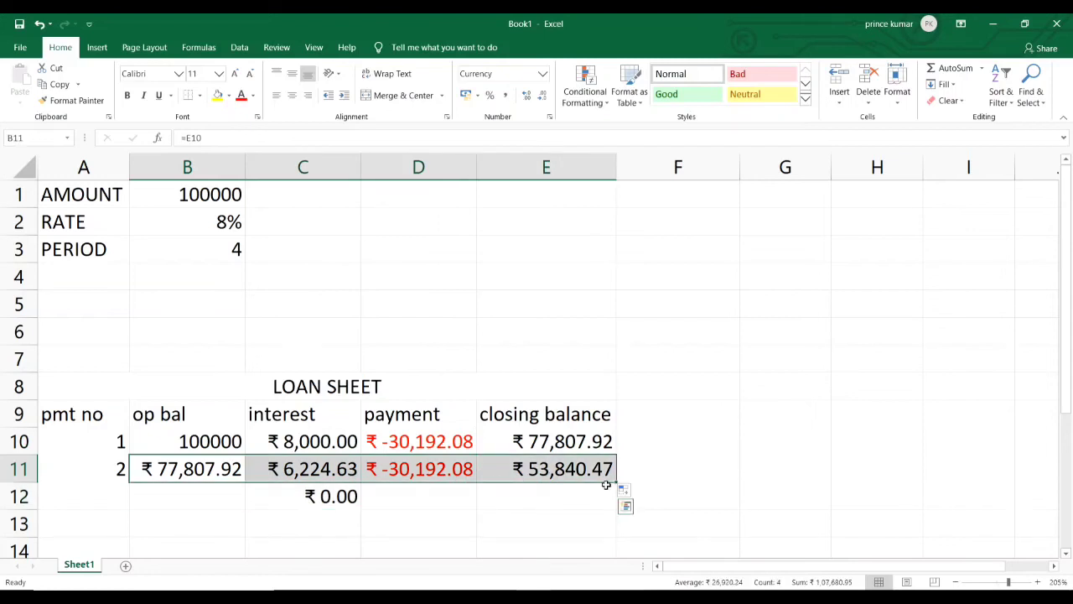
left_click_drag(617, 484, 610, 549)
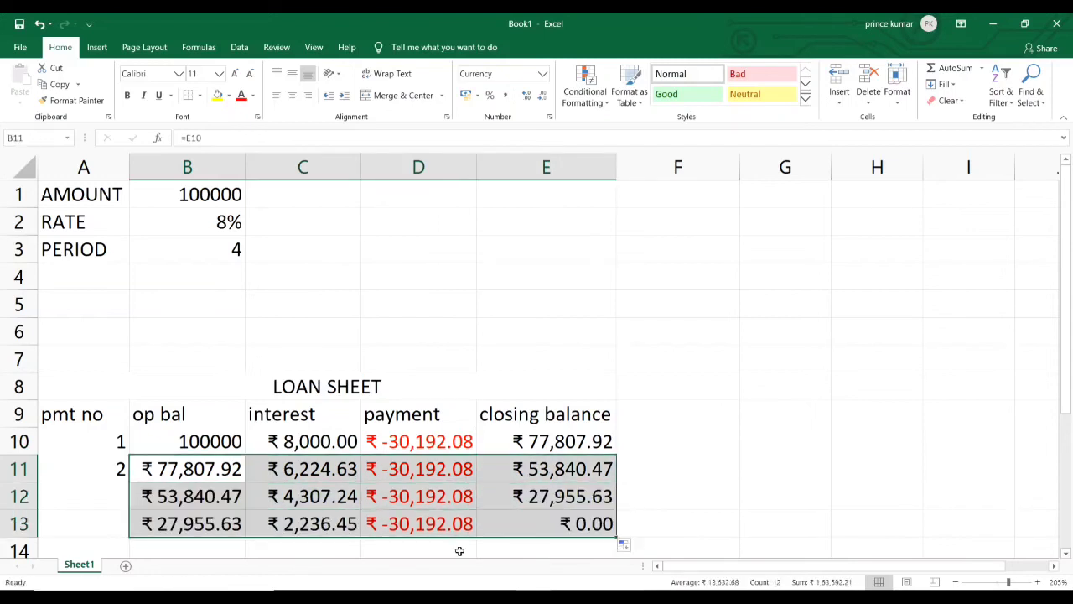
Step: Enter payment numbers 4 in A13 and 3 in A12 under pmt no
left_click(108, 513)
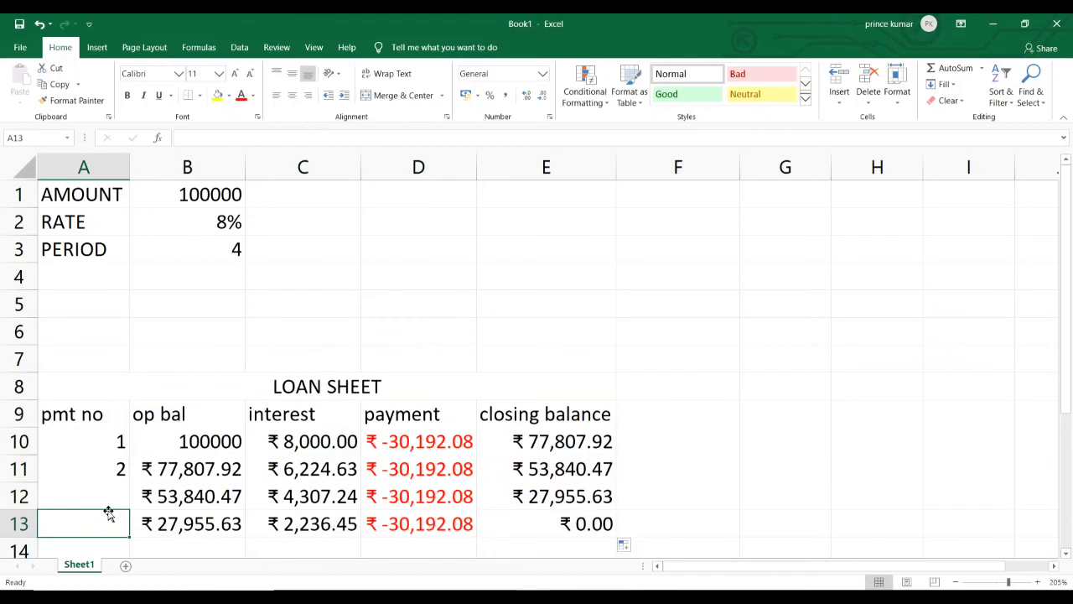
type("4")
key("Up")
type("3")
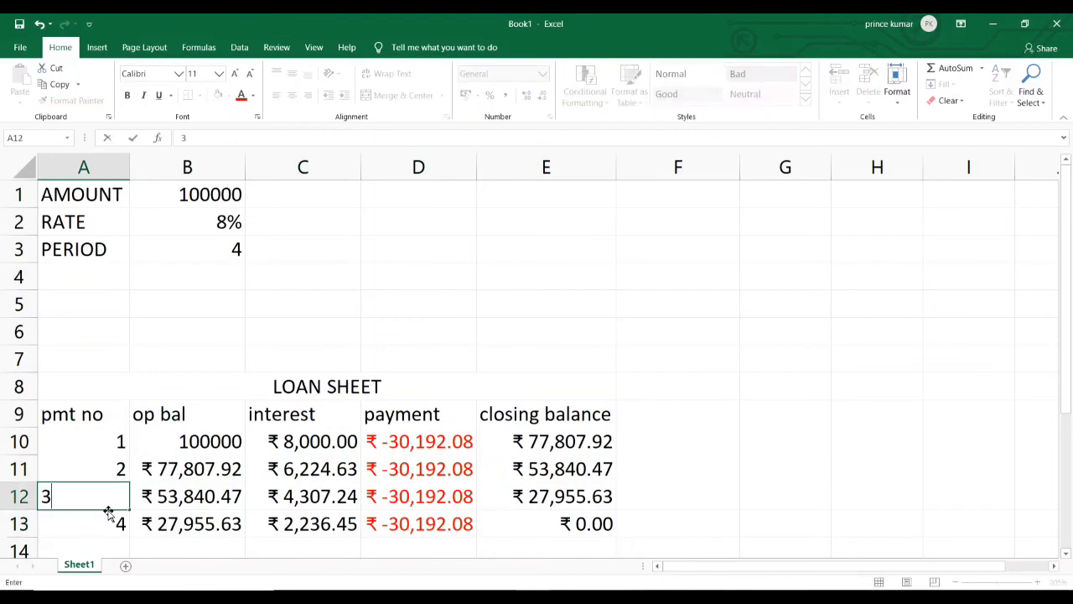
left_click(411, 466)
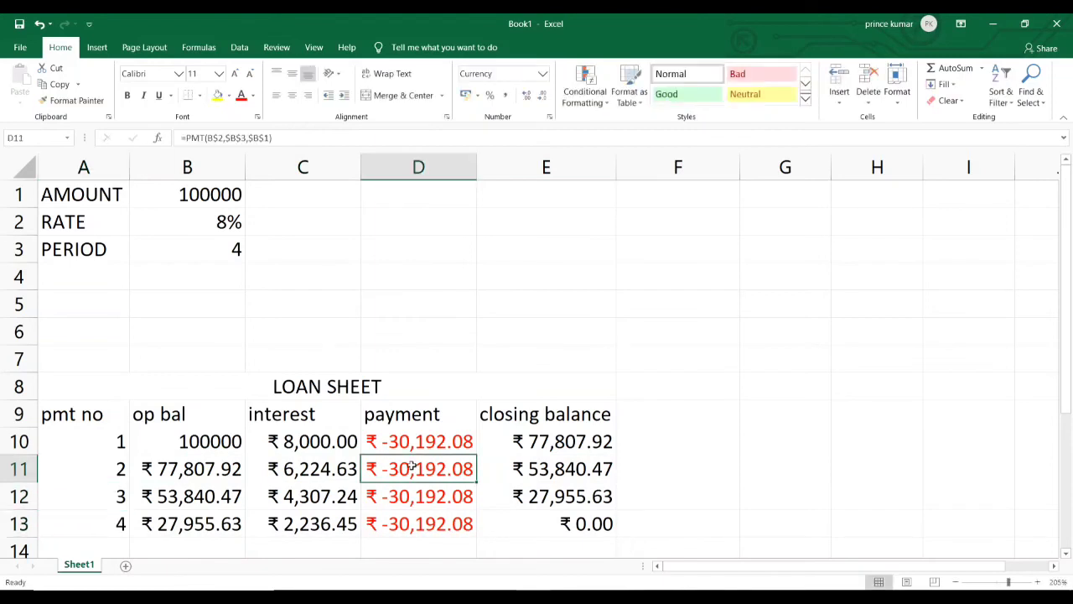
Step: Extend the schedule by filling columns A to E down through row 17 for payment numbers 5 to 8
left_click(641, 496)
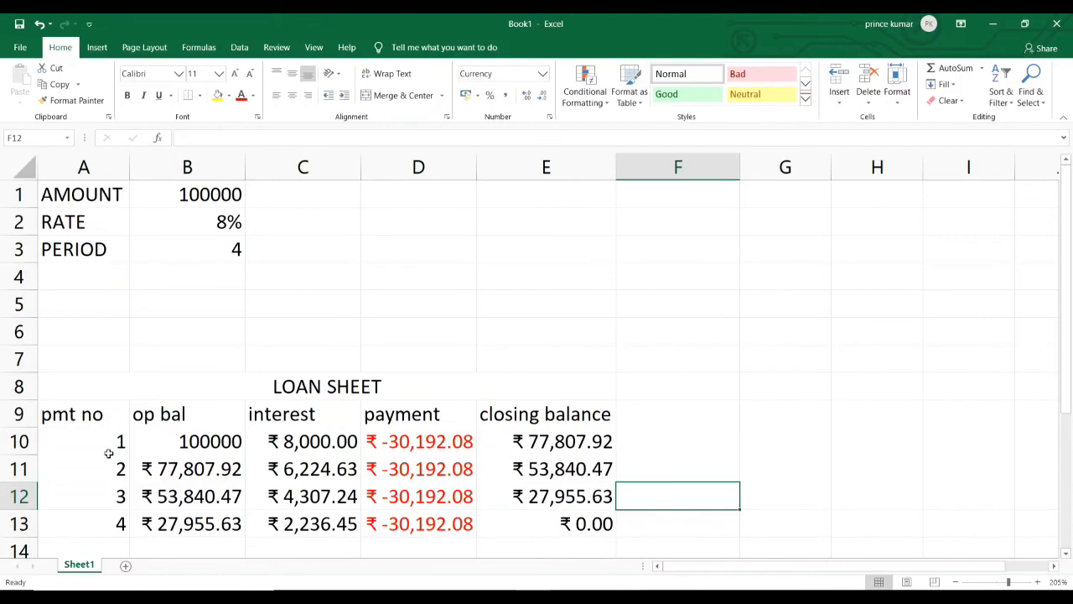
left_click_drag(103, 520, 618, 512)
left_click(788, 424)
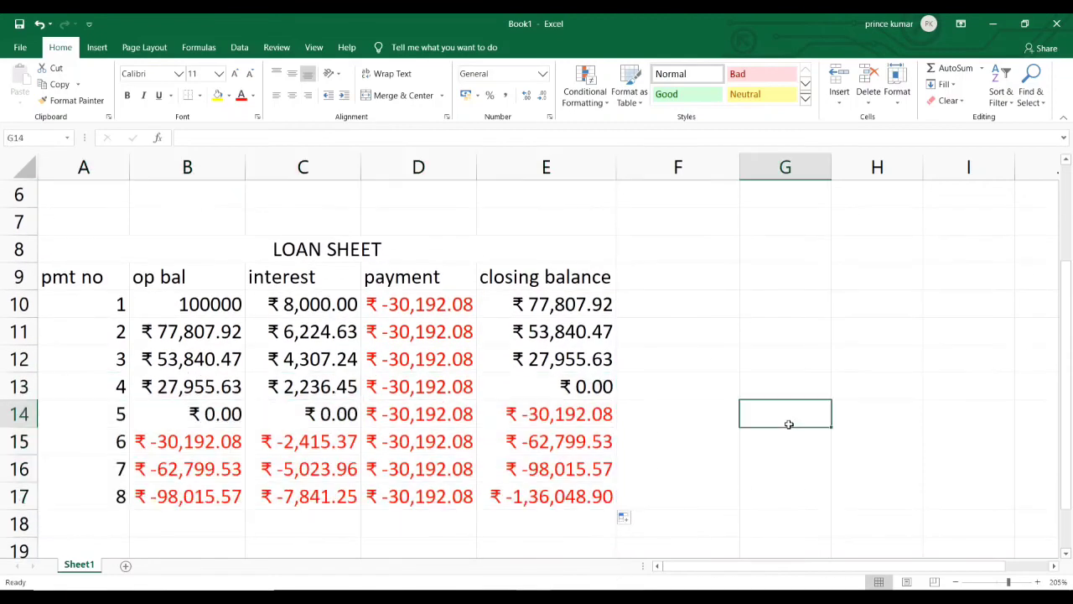
Step: Examine the opening balance, interest, payment and closing balance of payment 5 in row 14
left_click(596, 385)
key("Down")
key("Left")
key("Left")
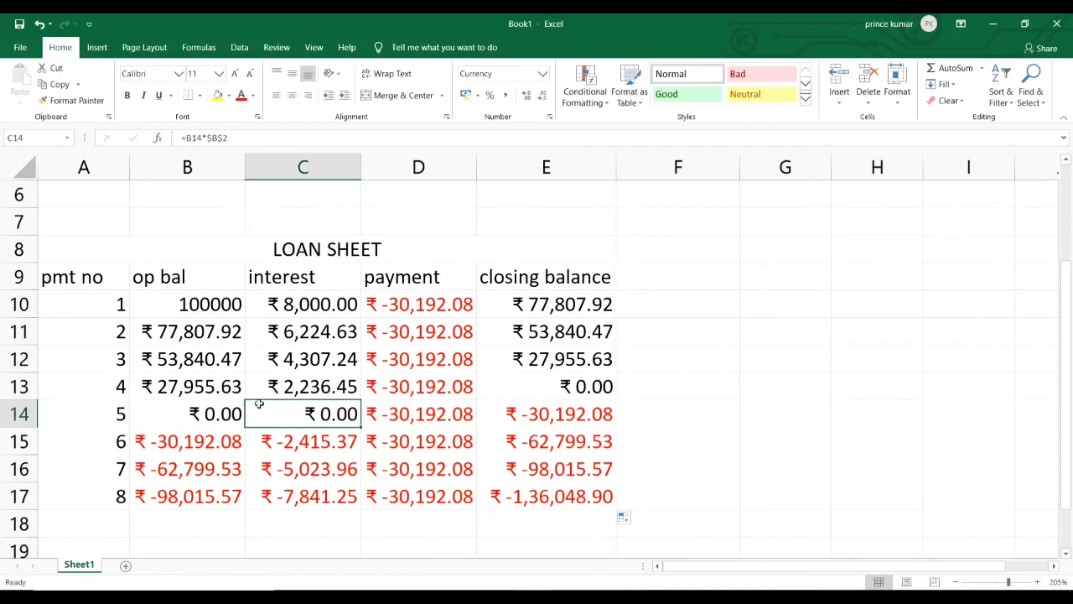
key("Left")
key("Right")
key("Right")
key("Right")
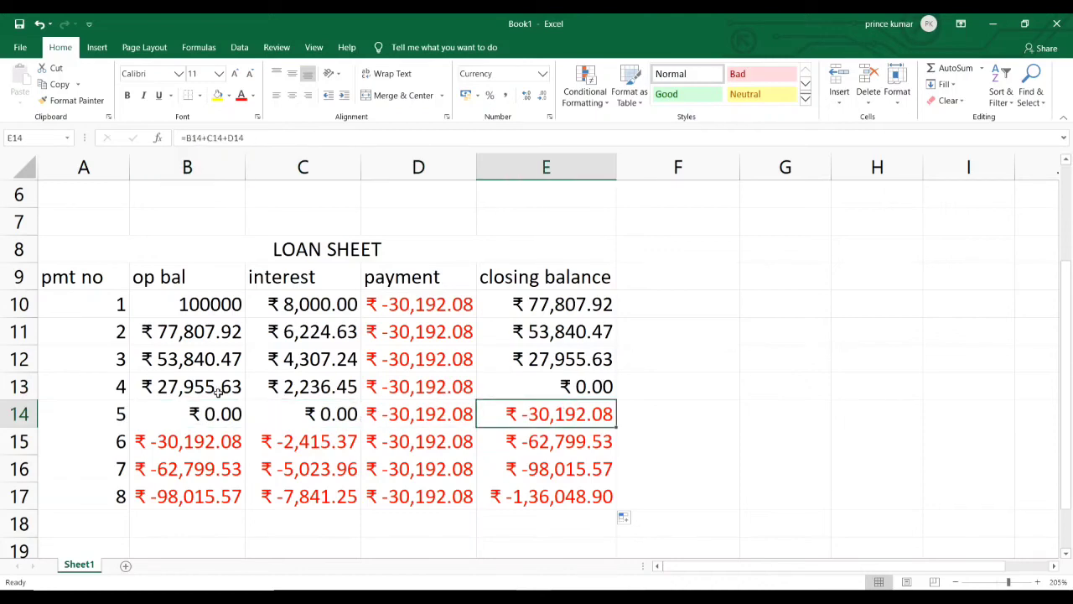
Step: Review the interest amounts in column C from payment 4 back up to payment 1
left_click(336, 387)
key("Up")
key("Up")
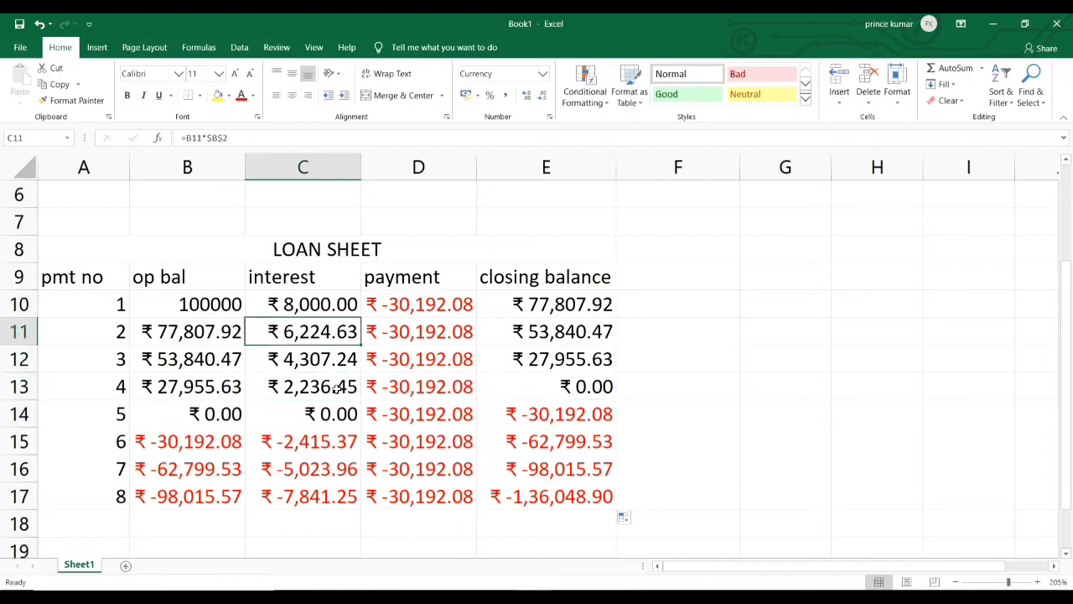
key("Up")
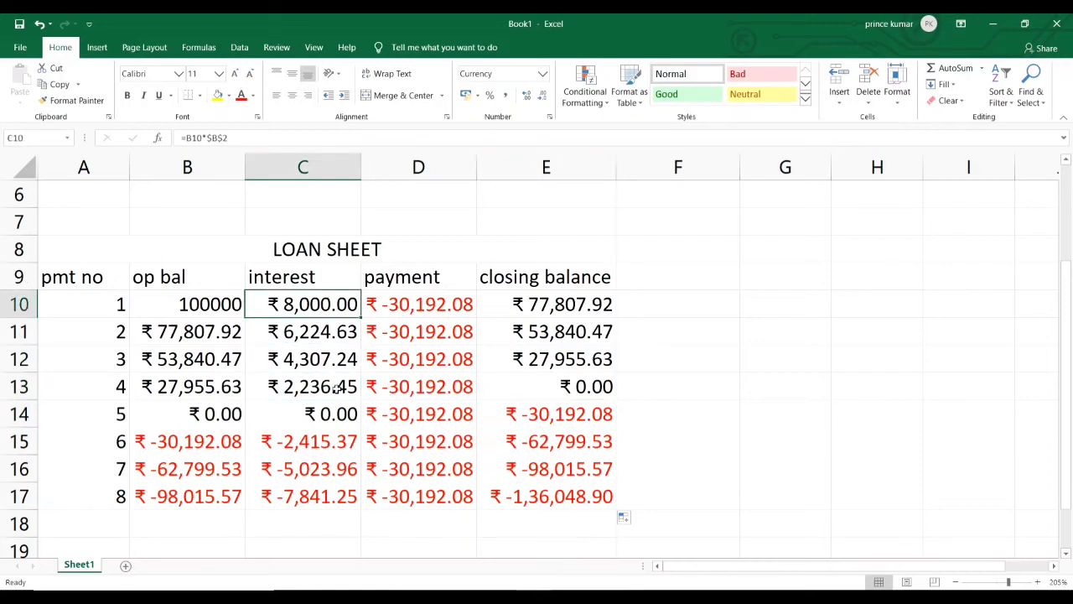
key("Up")
key("Up")
key("Up")
key("Up")
key("Up")
key("Up")
key("Up")
key("Up")
key("Up")
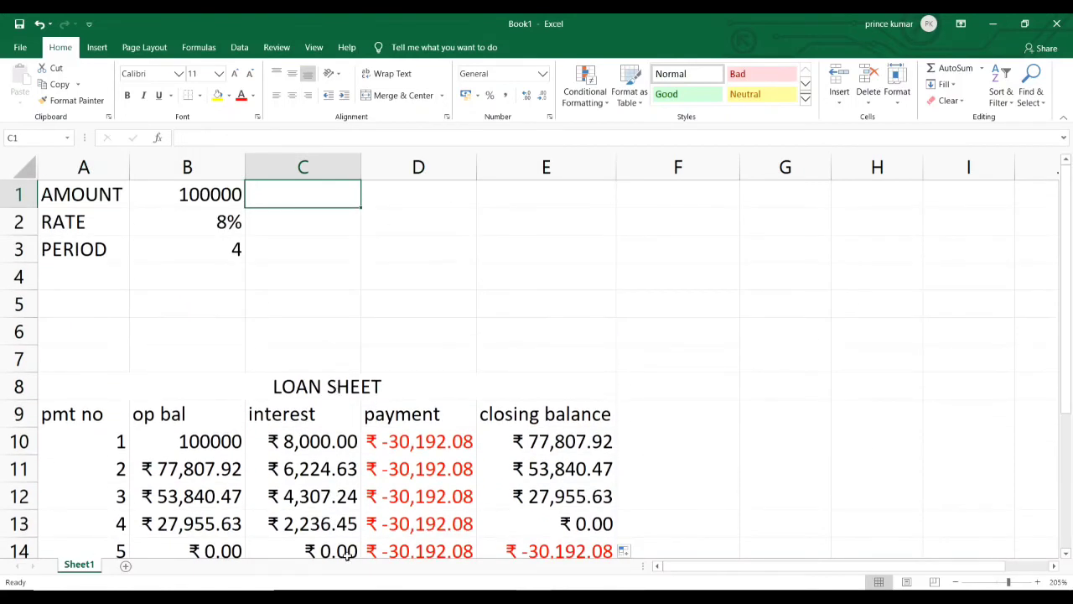
Step: Add the label TOTAL NO OF PER in A5 and enter 4 beside it in B5
left_click(76, 323)
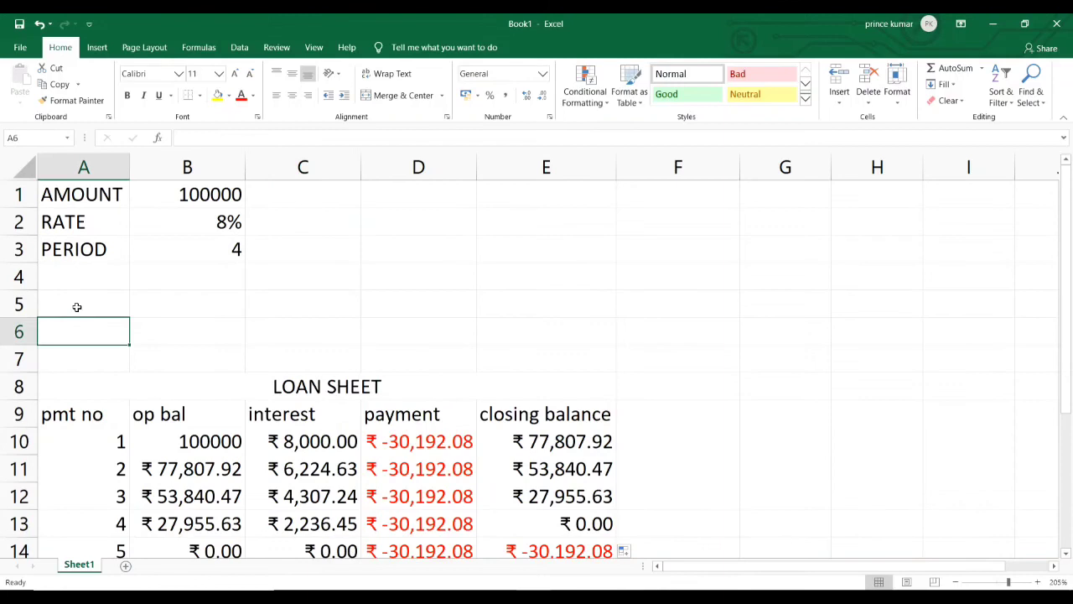
left_click(77, 307)
type("TOTAL NO OF PER")
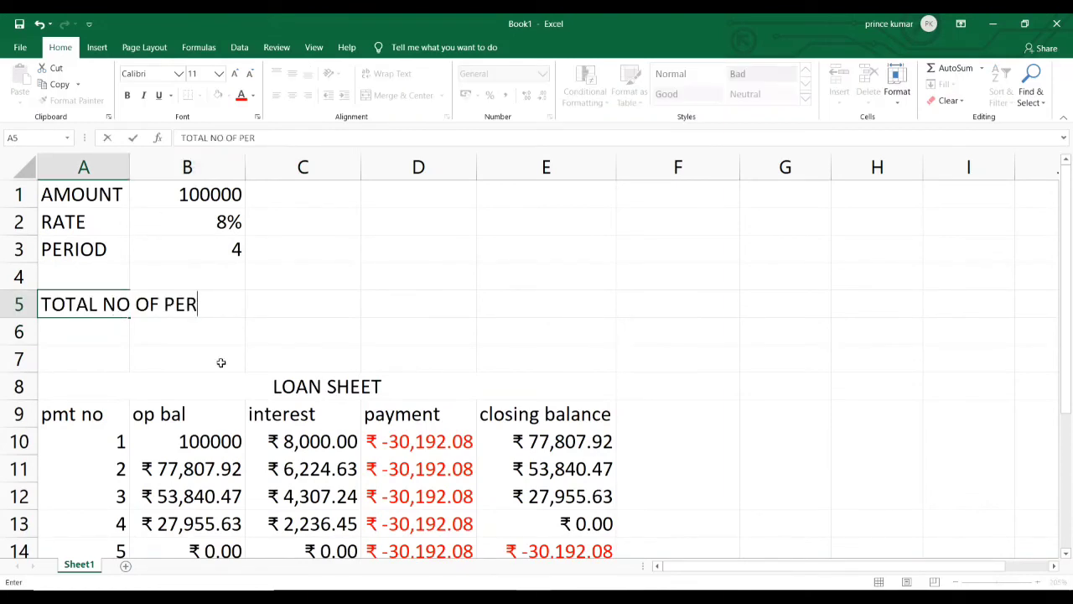
key("Return")
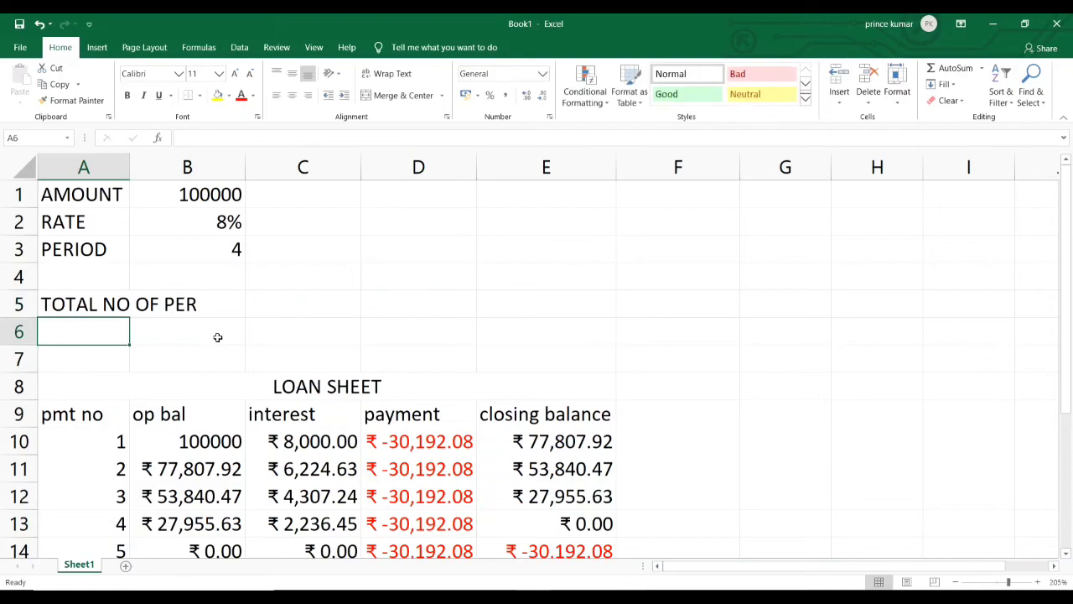
key("Up")
key("Right")
type("4")
Step: Add the label NO OF PMT IN A YEAR in A6 and enter 1 beside it in B6
left_click(92, 331)
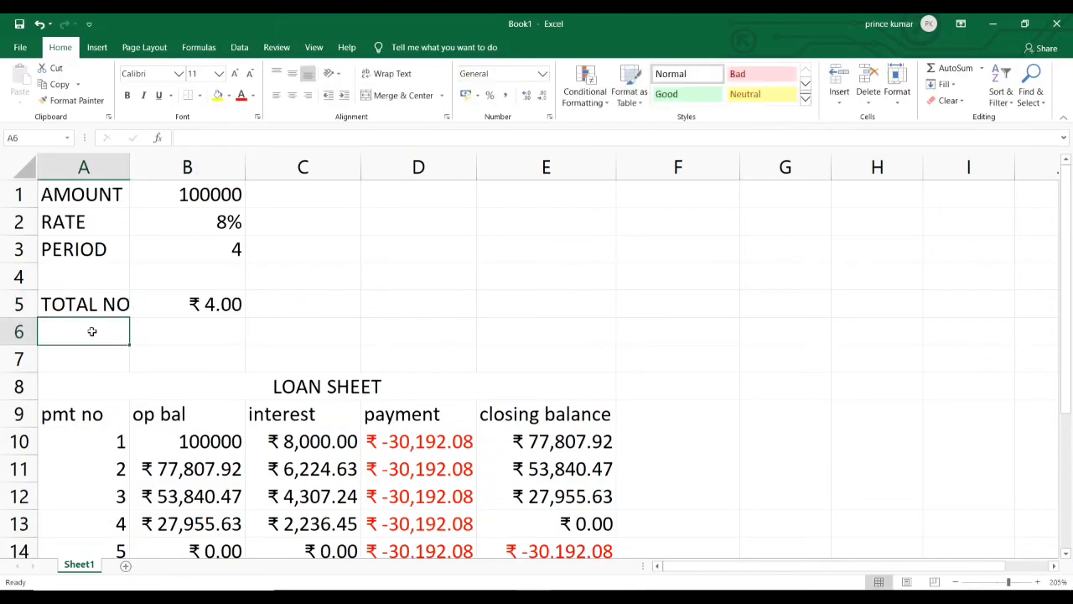
type("N")
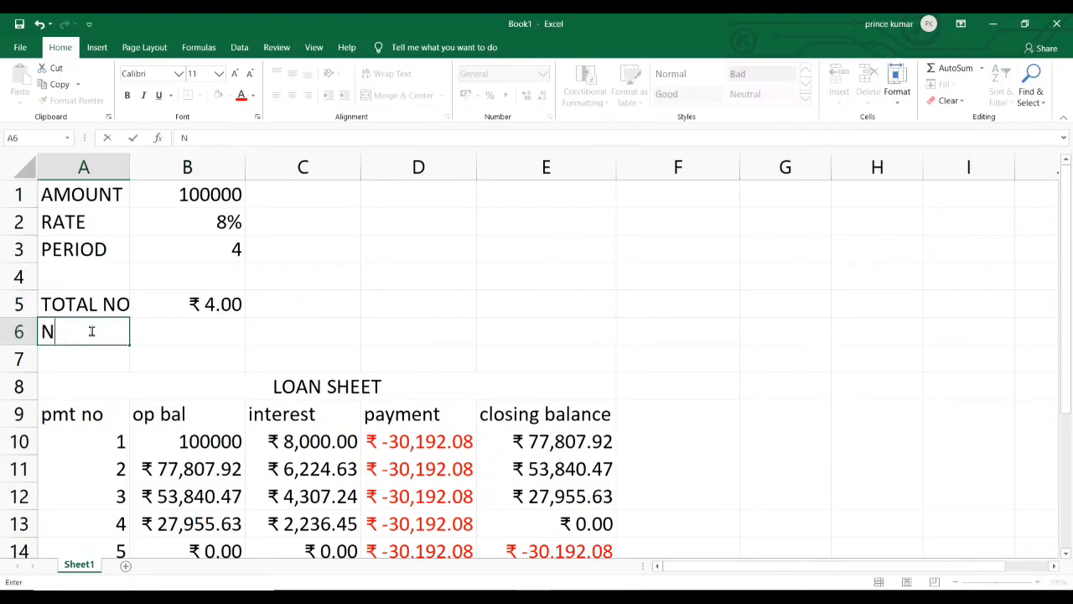
type("O OF PMT")
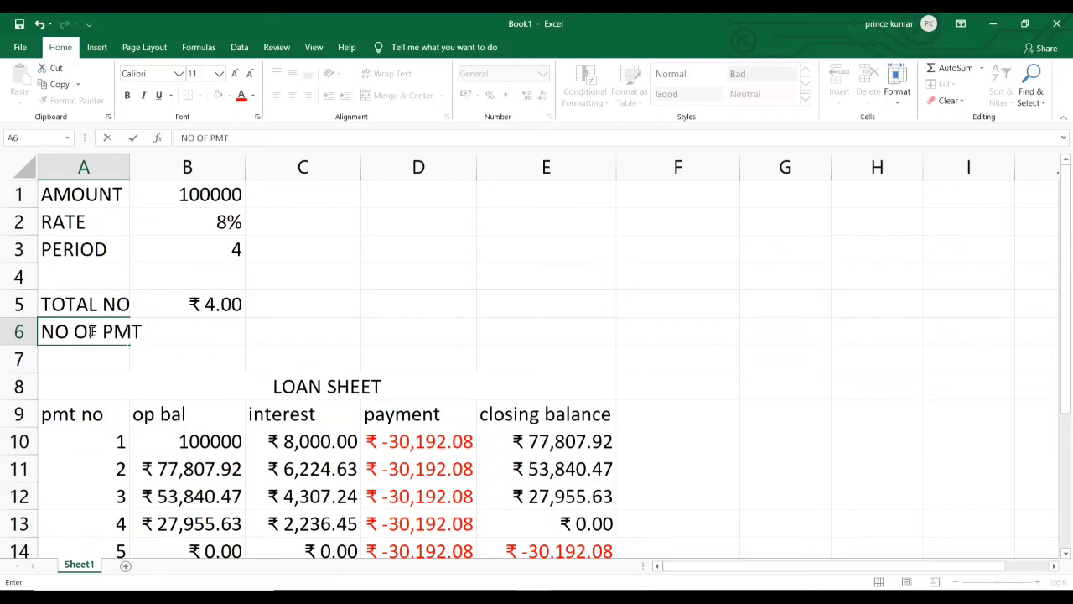
type(" IN A YEA")
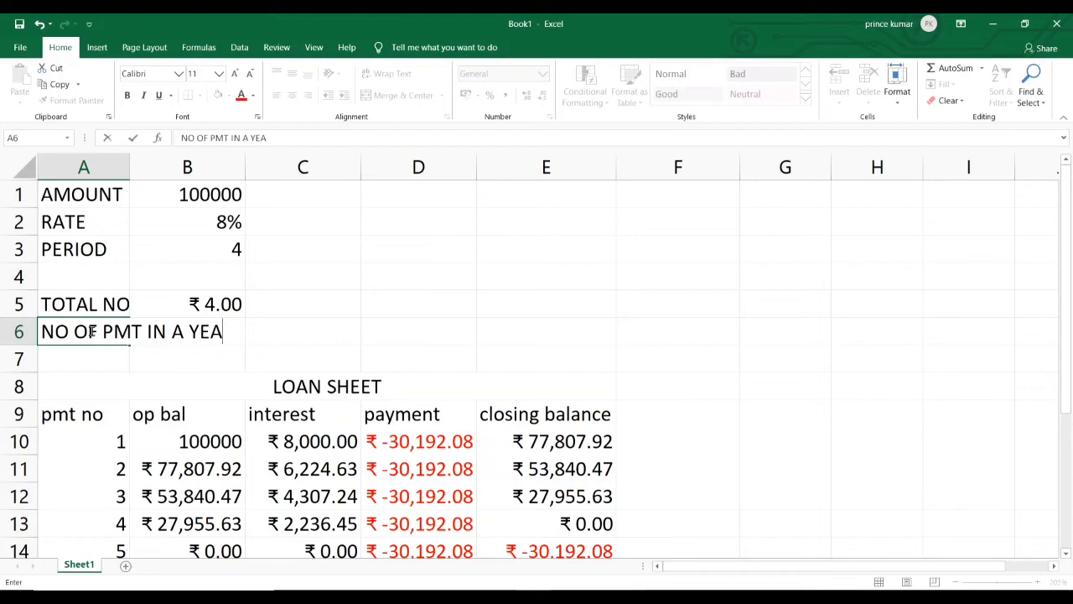
type("R")
key("Return")
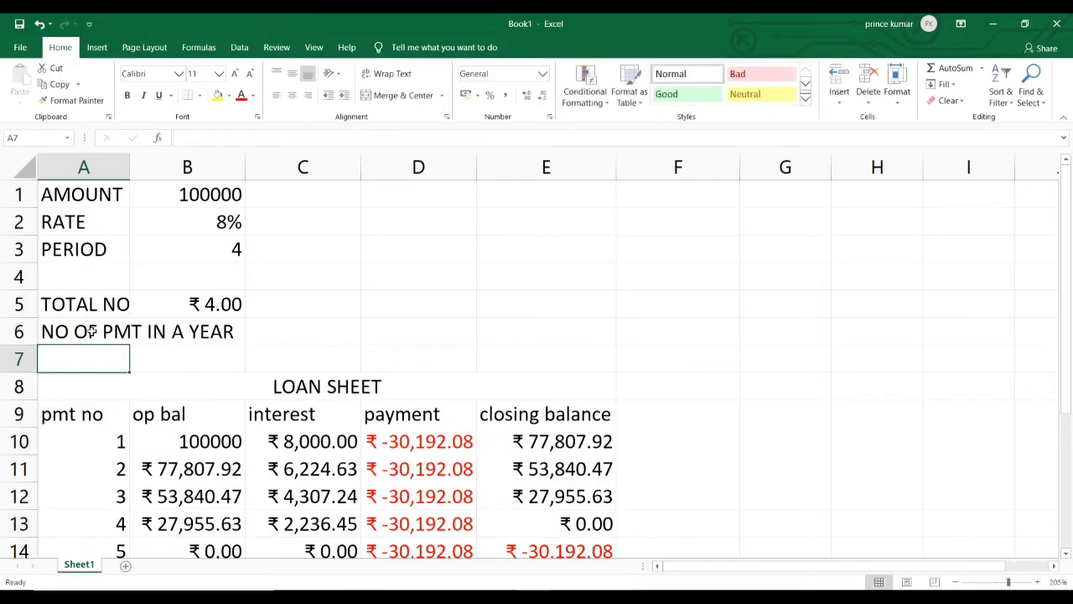
key("Right")
key("Up")
type("1")
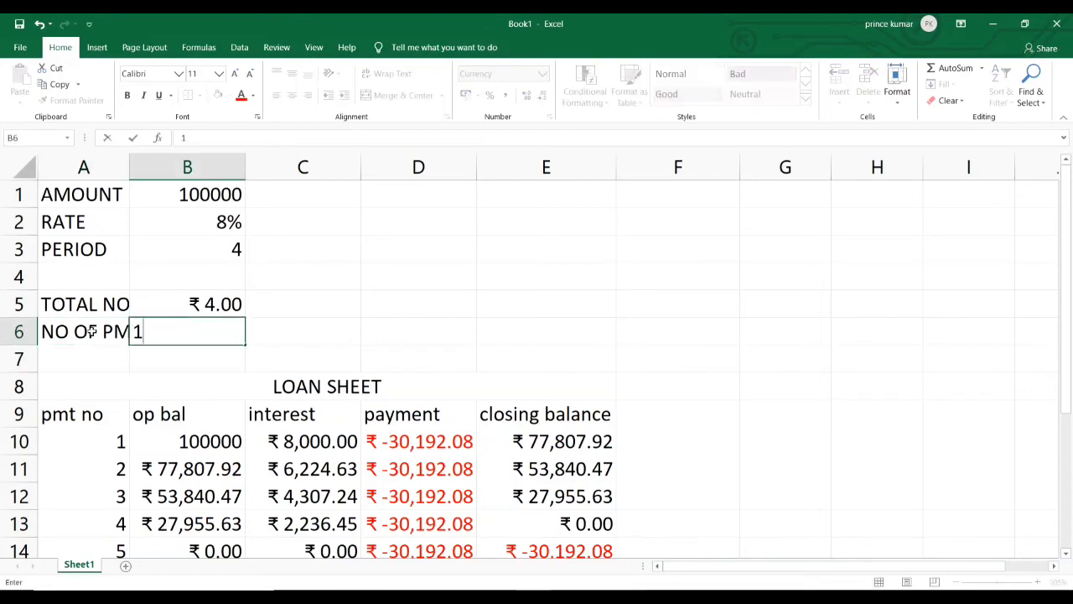
left_click(207, 307)
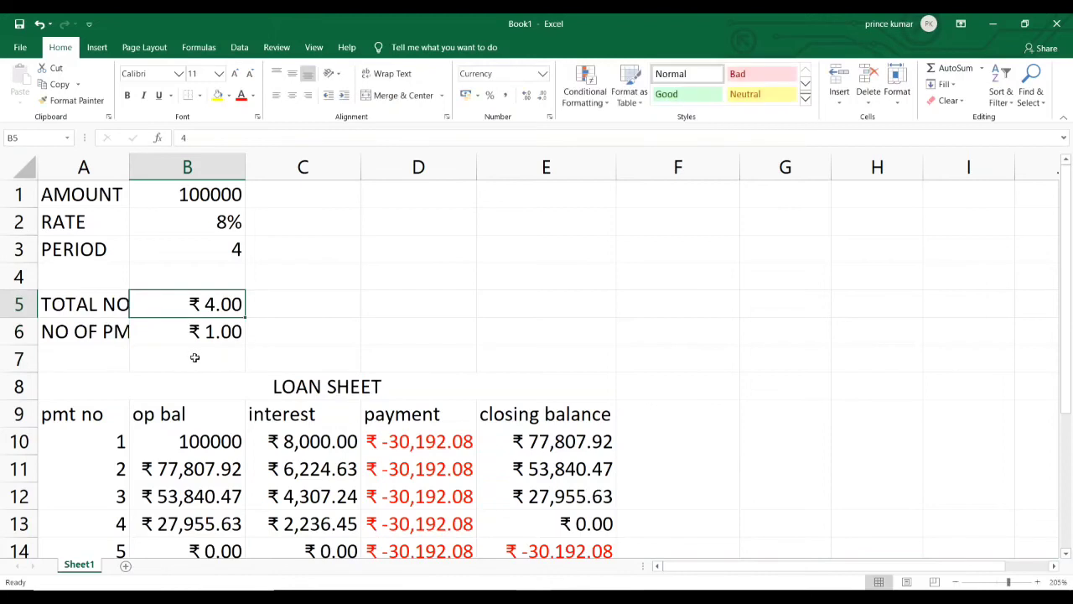
Step: Change the number format of B5:B7 to General
left_click_drag(194, 356, 201, 303)
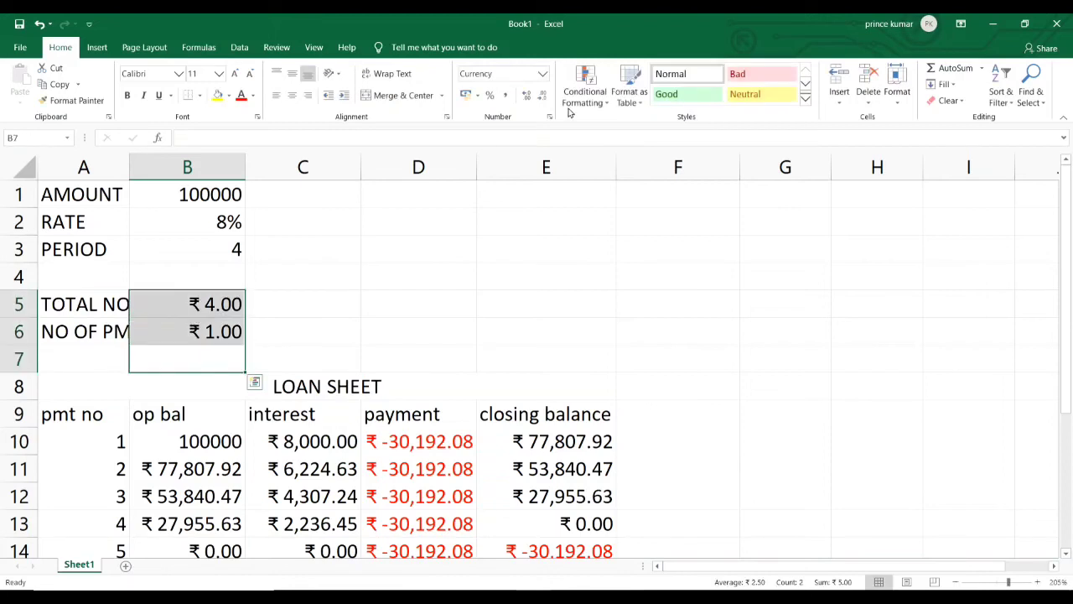
left_click(541, 75)
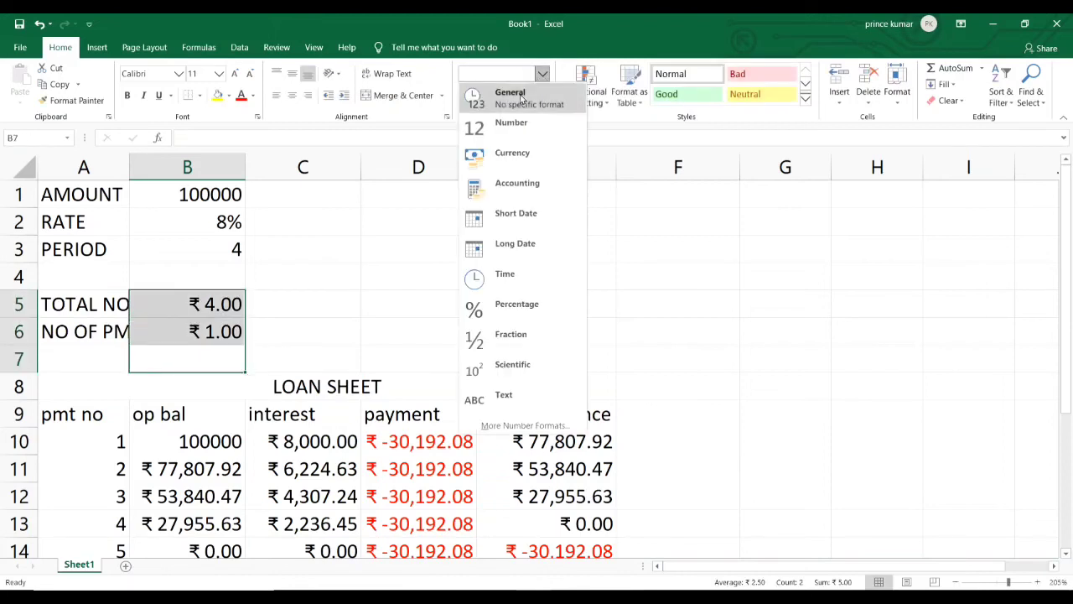
left_click(507, 96)
left_click(192, 285)
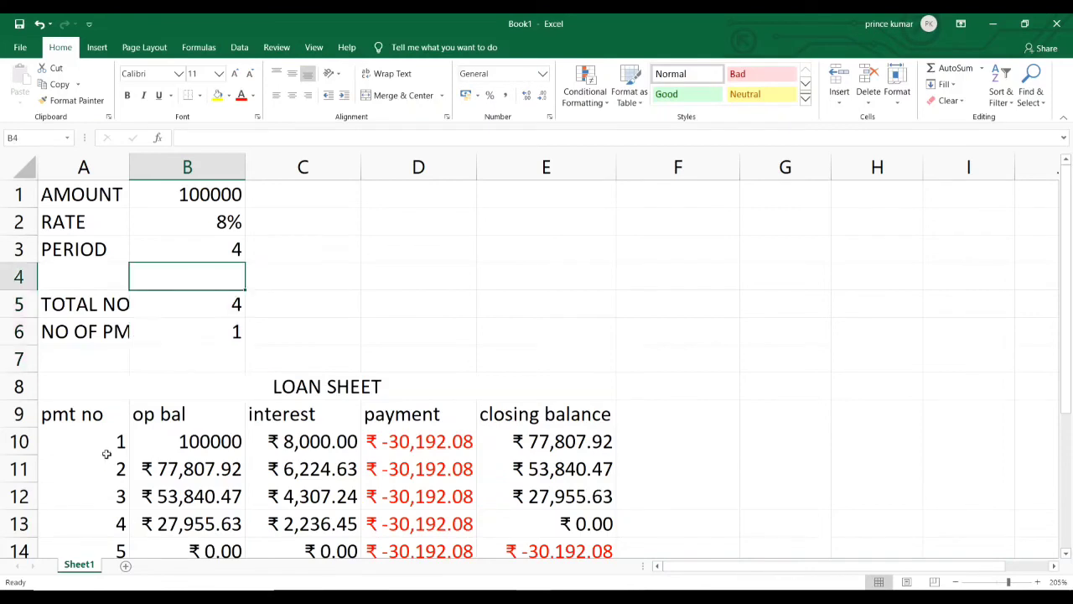
Step: Enter the formula =IF(A10<$B$5,A10+1,"") in A11 for the second payment number
left_click(91, 467)
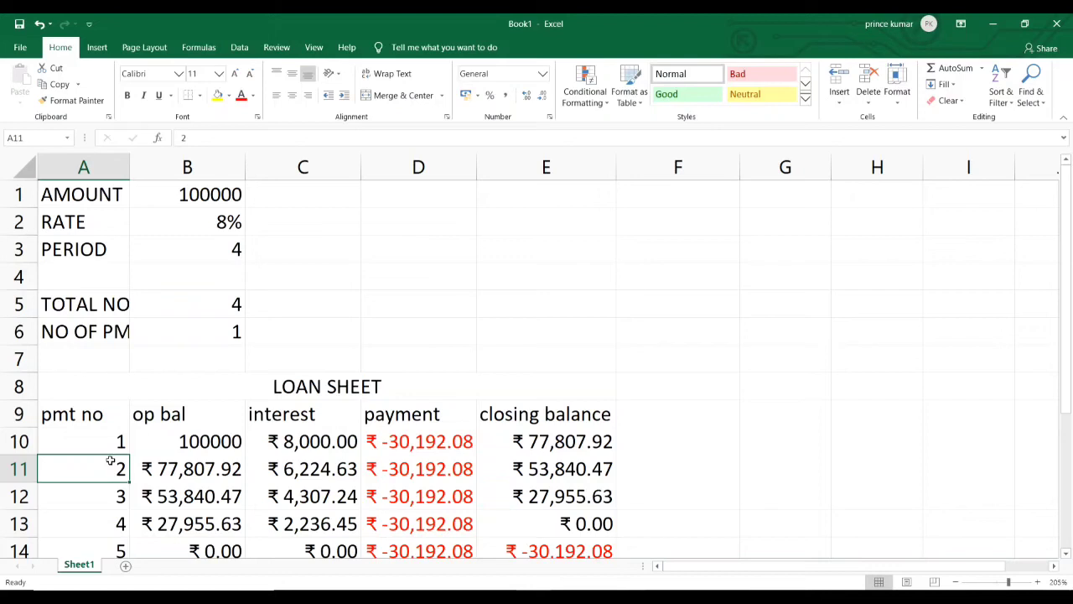
type("=")
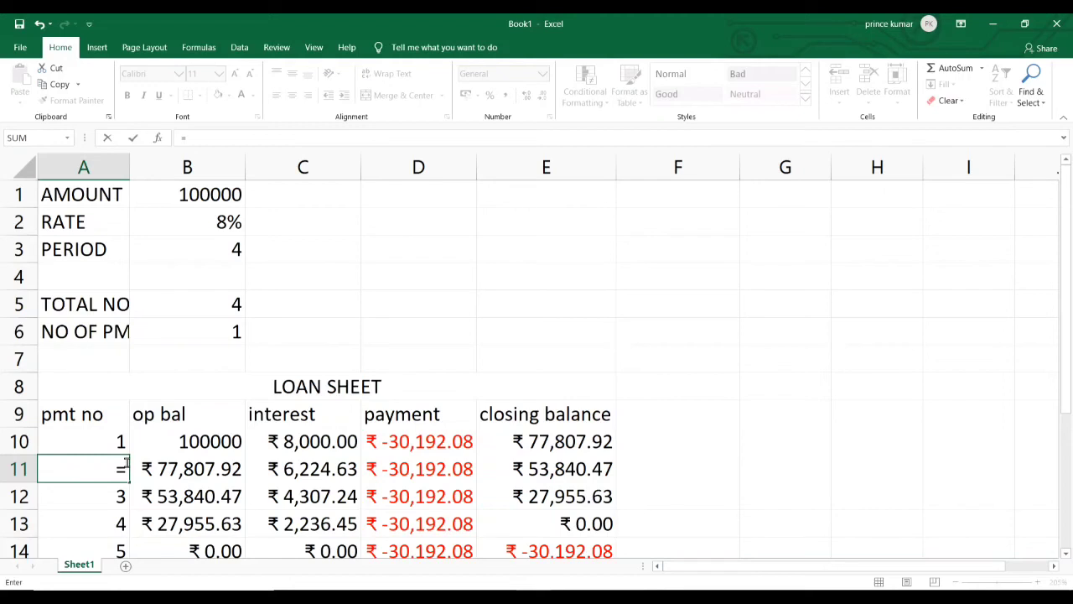
type("I")
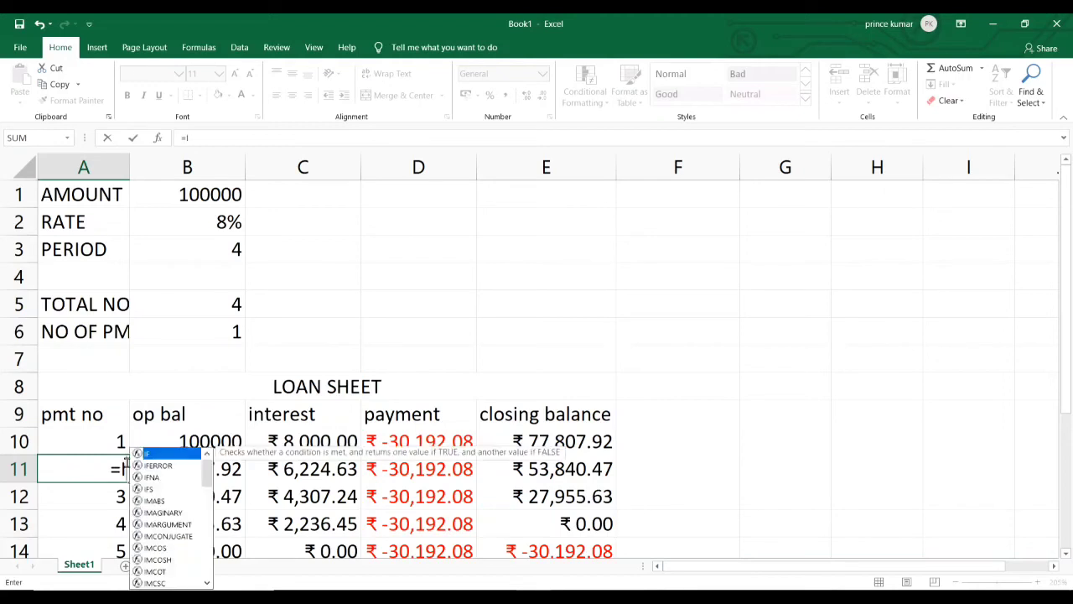
type("F(")
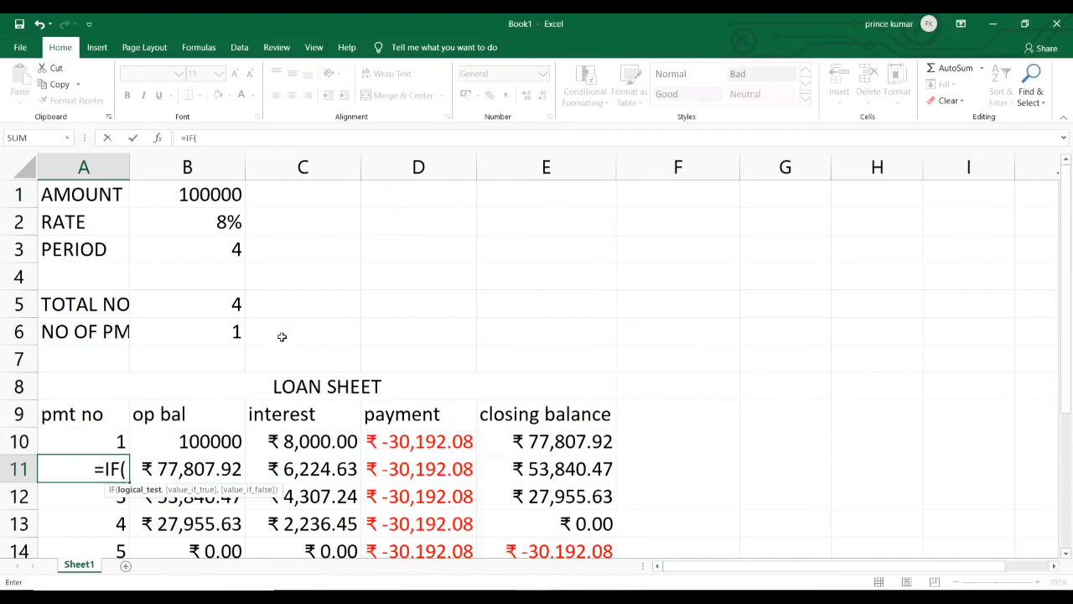
left_click(97, 444)
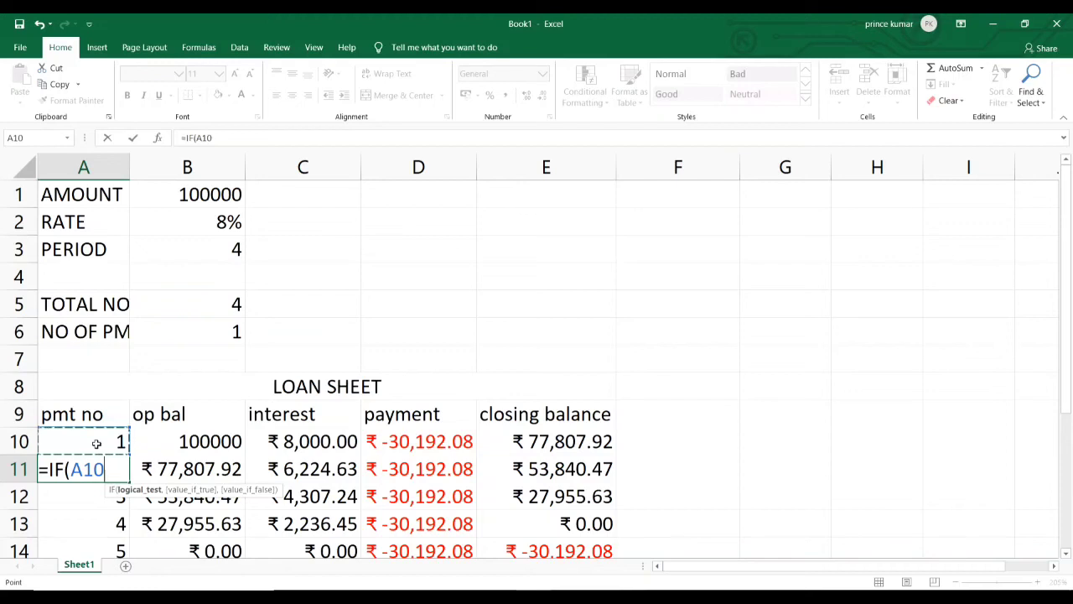
type("<")
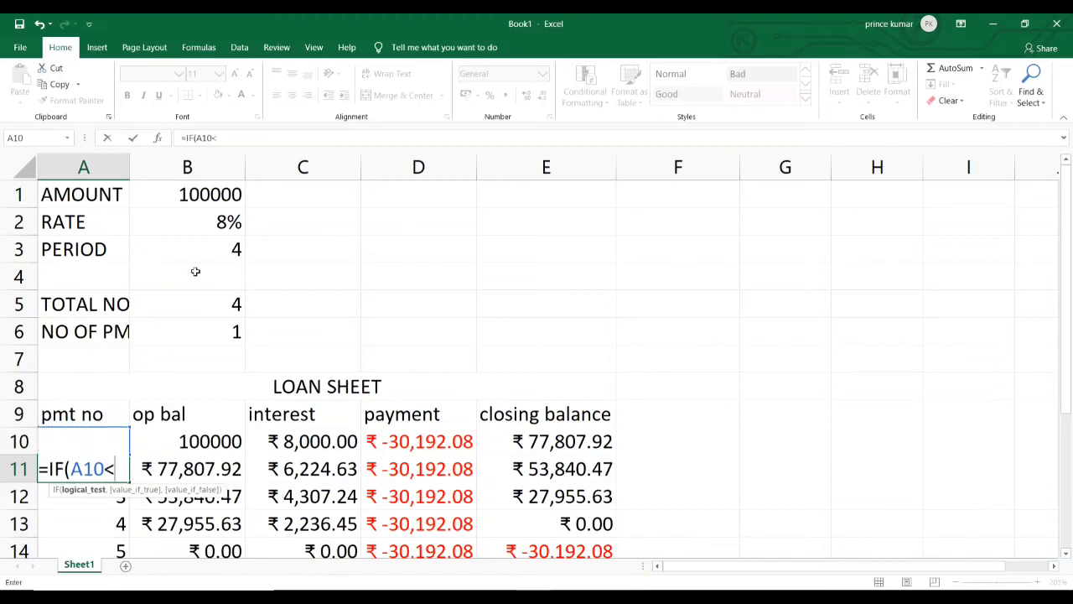
left_click(212, 309)
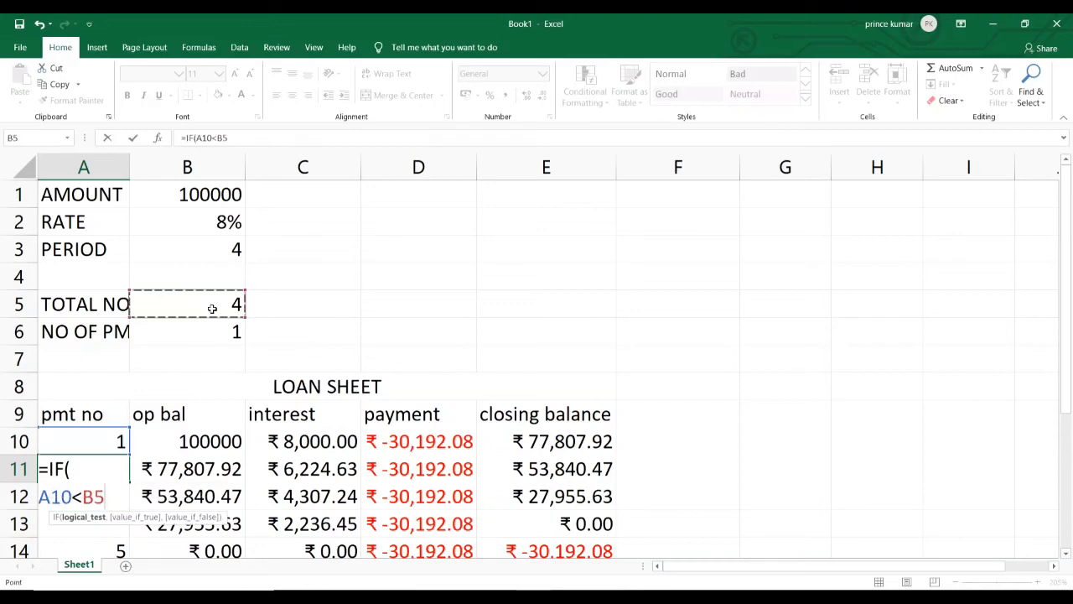
type(",")
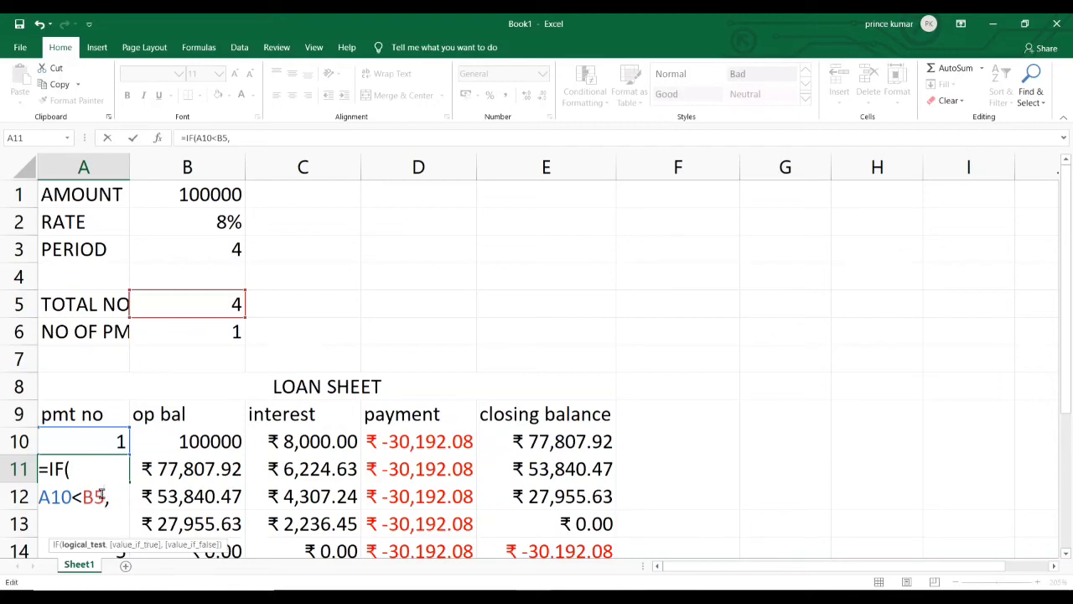
left_click_drag(105, 496, 85, 496)
key("F4")
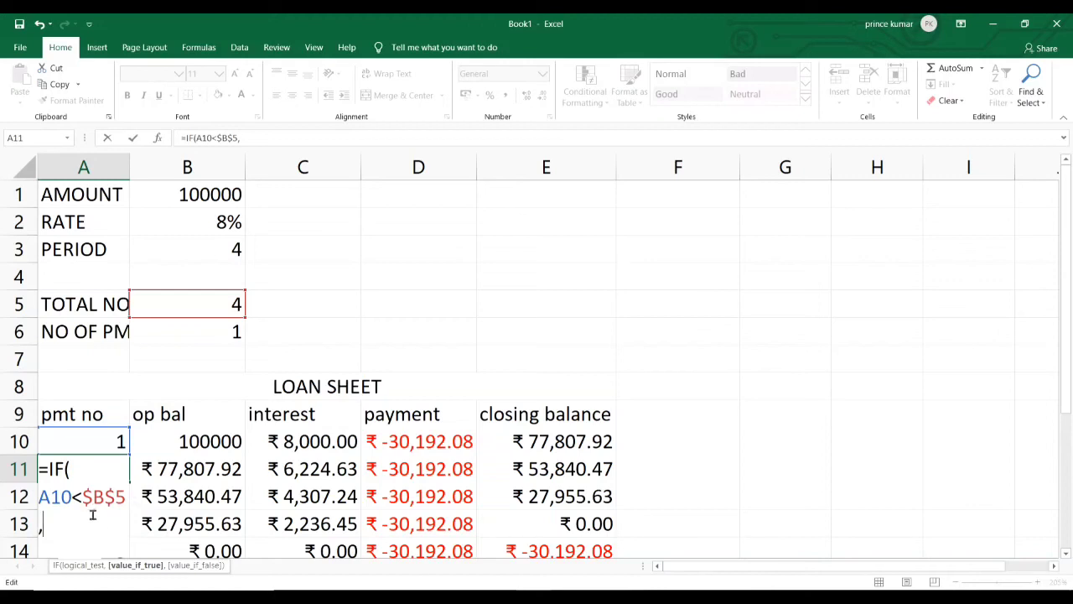
left_click(95, 440)
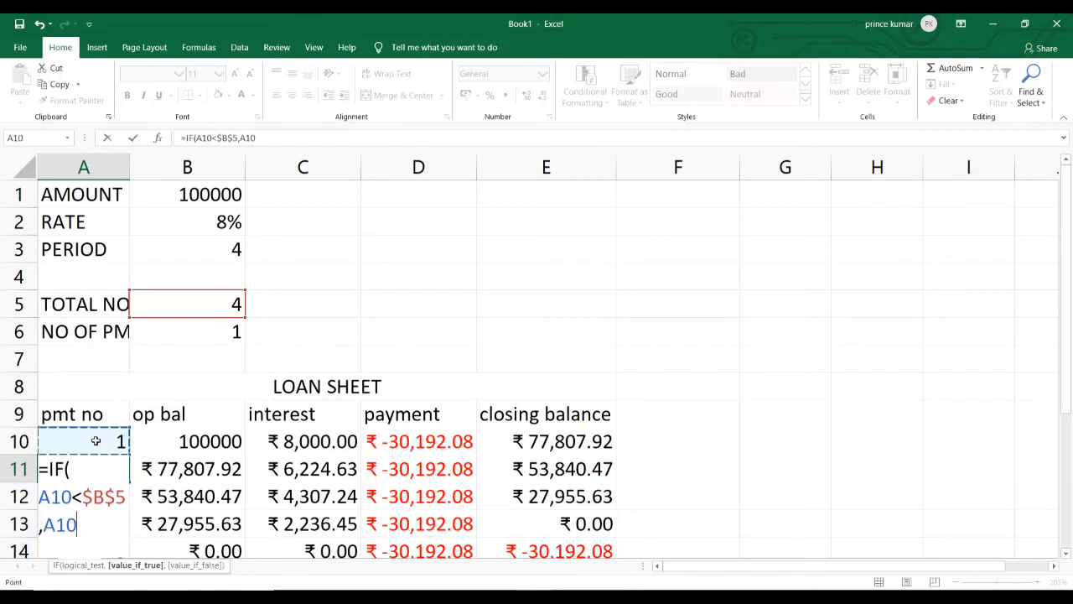
type("+1,")
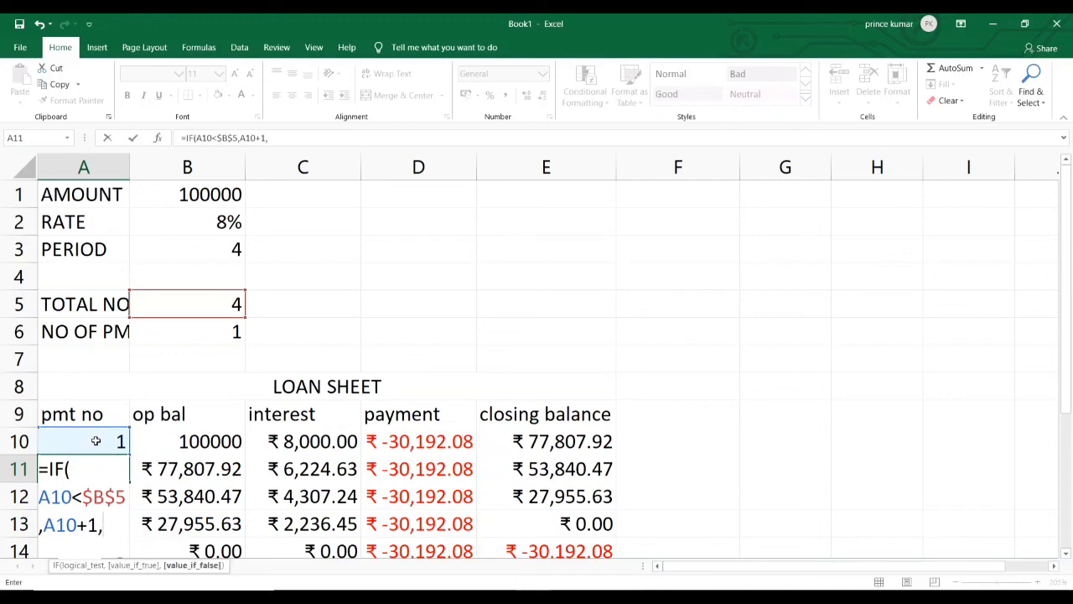
type("\"\")")
key("ctrl+Return")
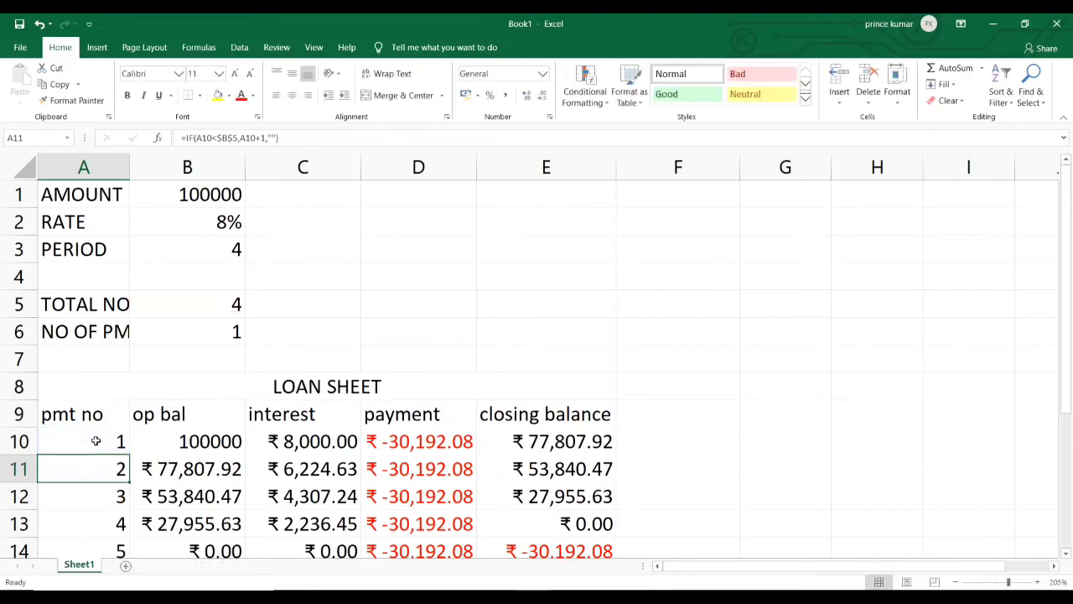
Step: Change the false result in A11's formula to " " and fill the formula down to A14
double_click(91, 466)
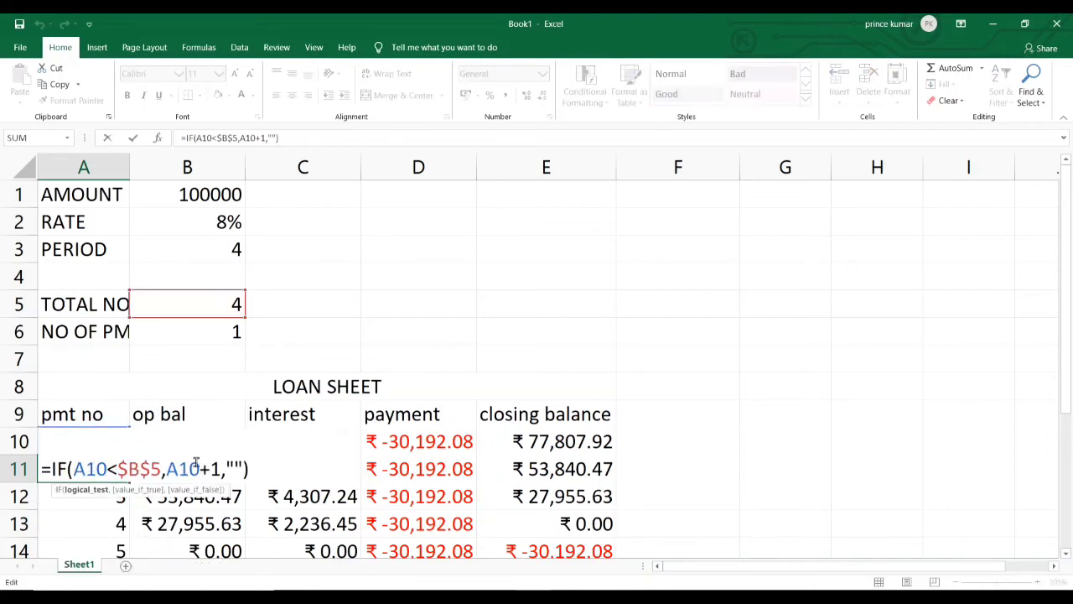
left_click(235, 468)
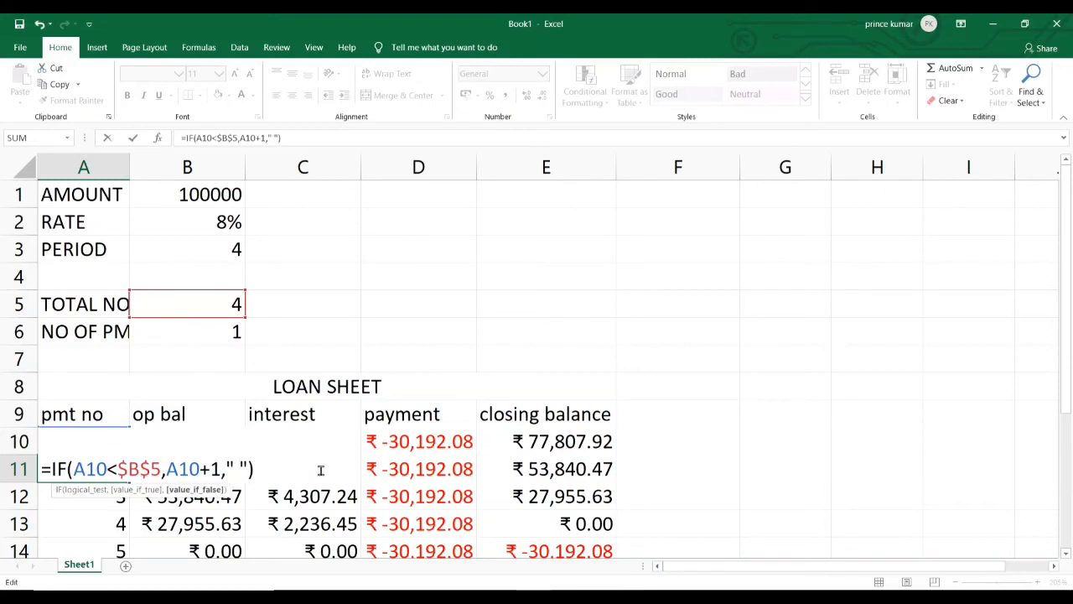
key("Return")
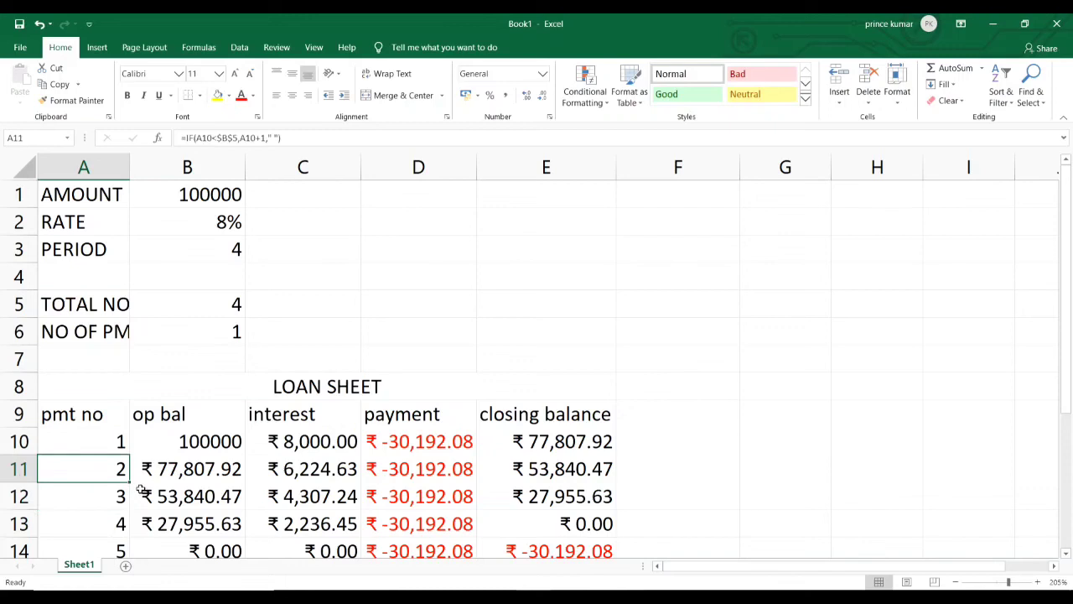
left_click_drag(130, 484, 118, 555)
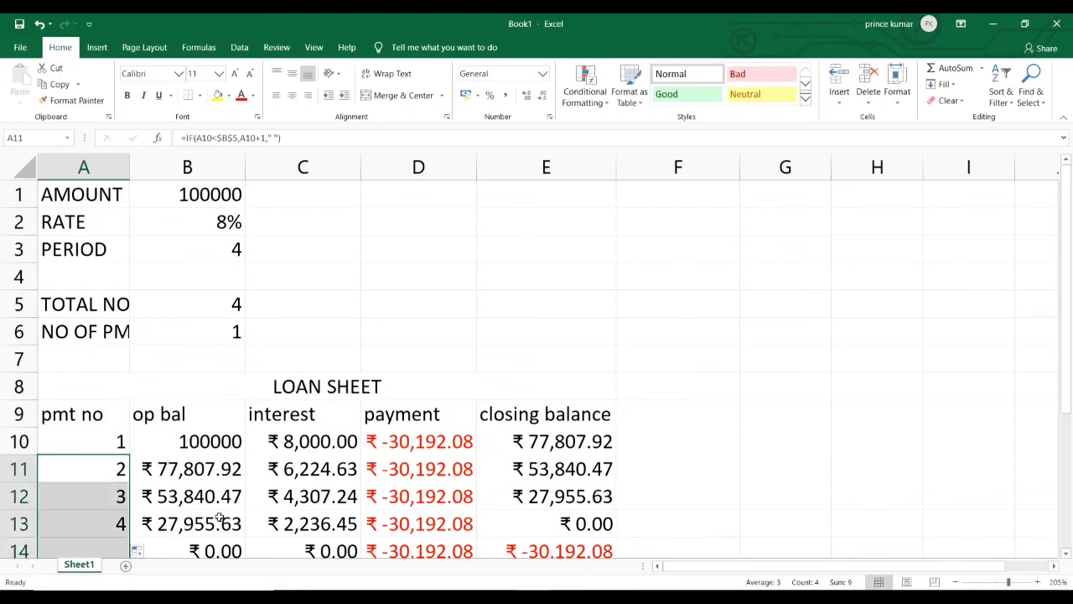
scroll(215, 521, "down", 2)
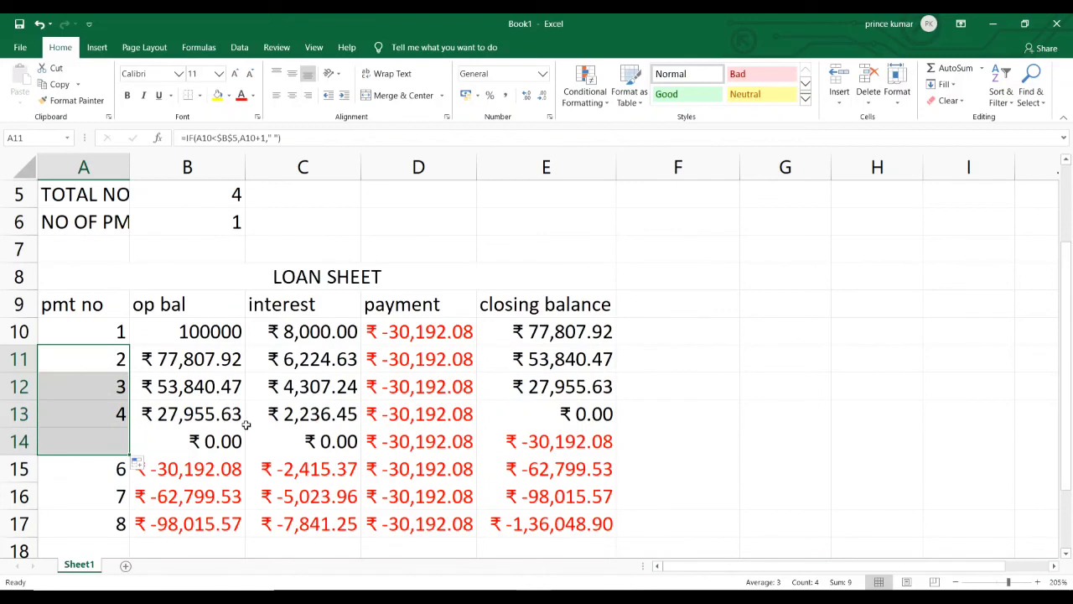
Step: Replace the opening balance formula in B11 with =IF(A11=" ","")
left_click(182, 361)
scroll(182, 362, "up", 2)
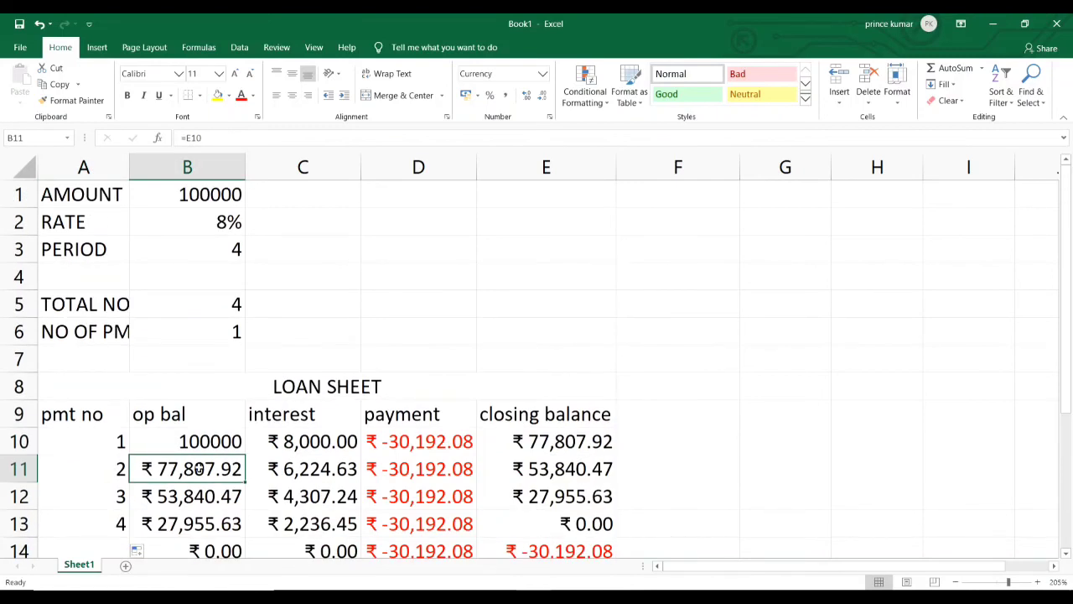
scroll(176, 499, "down", 2)
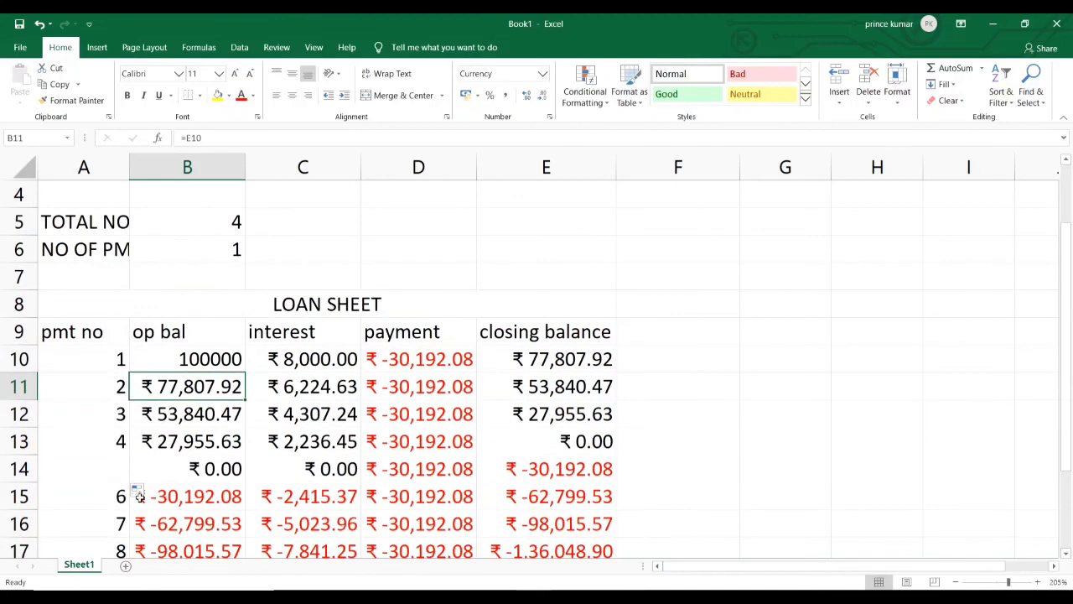
left_click(201, 476)
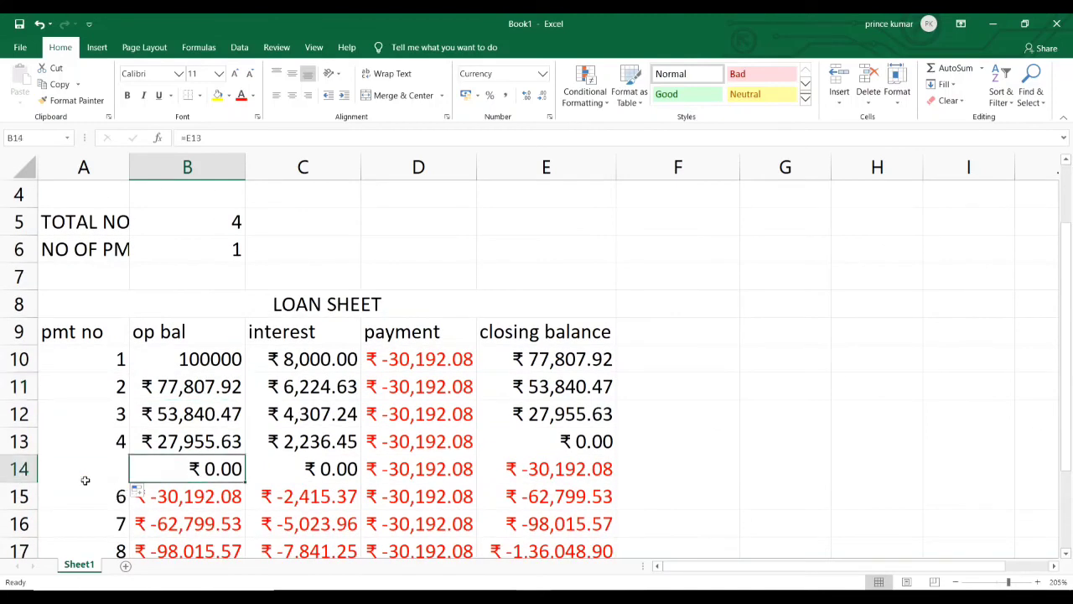
left_click(205, 387)
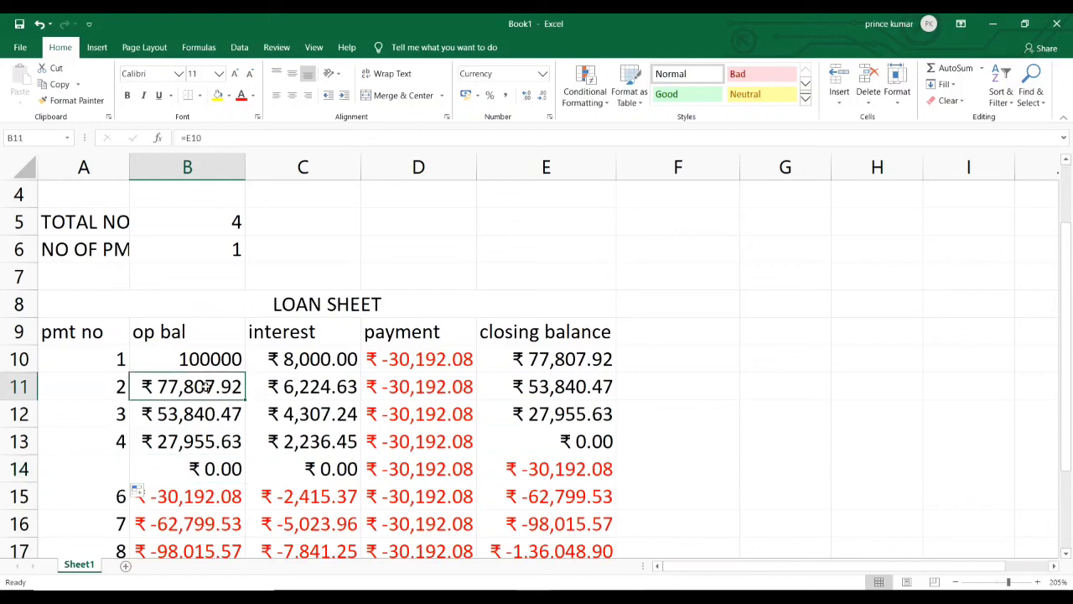
type("=IF")
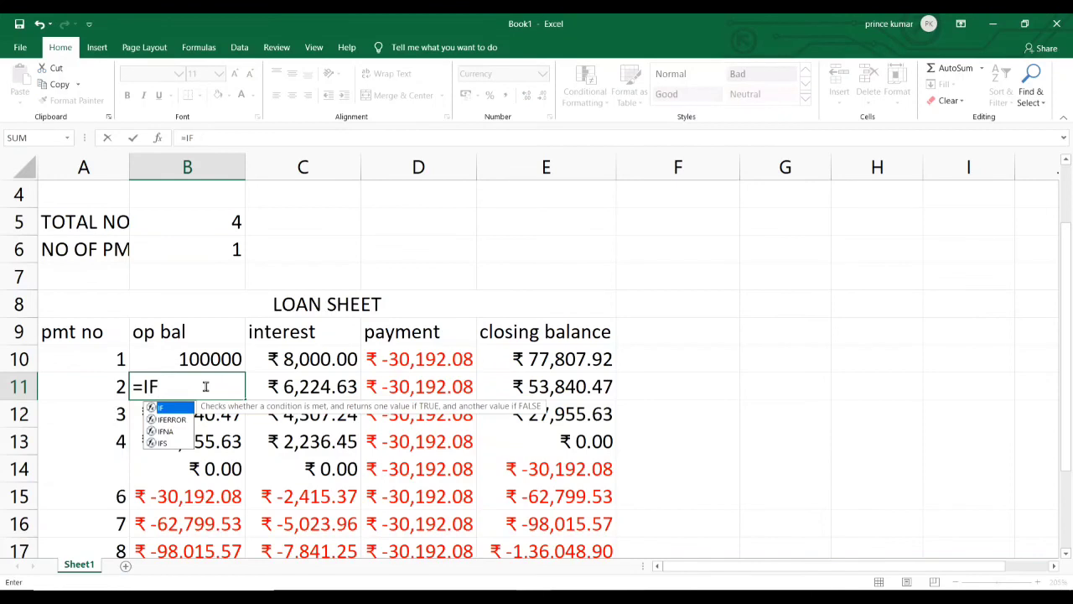
type("(")
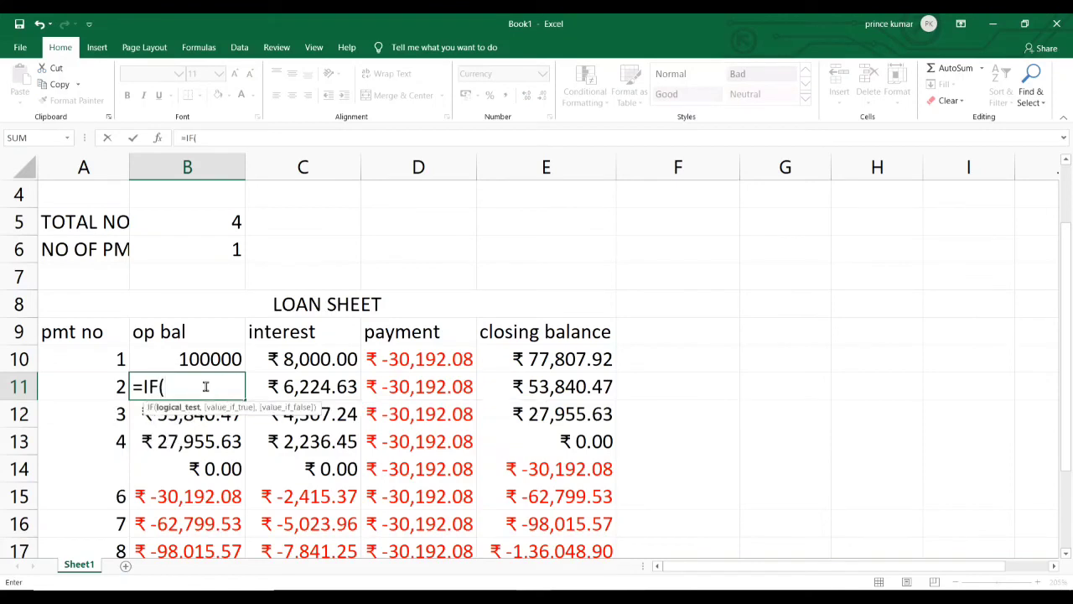
key("Left")
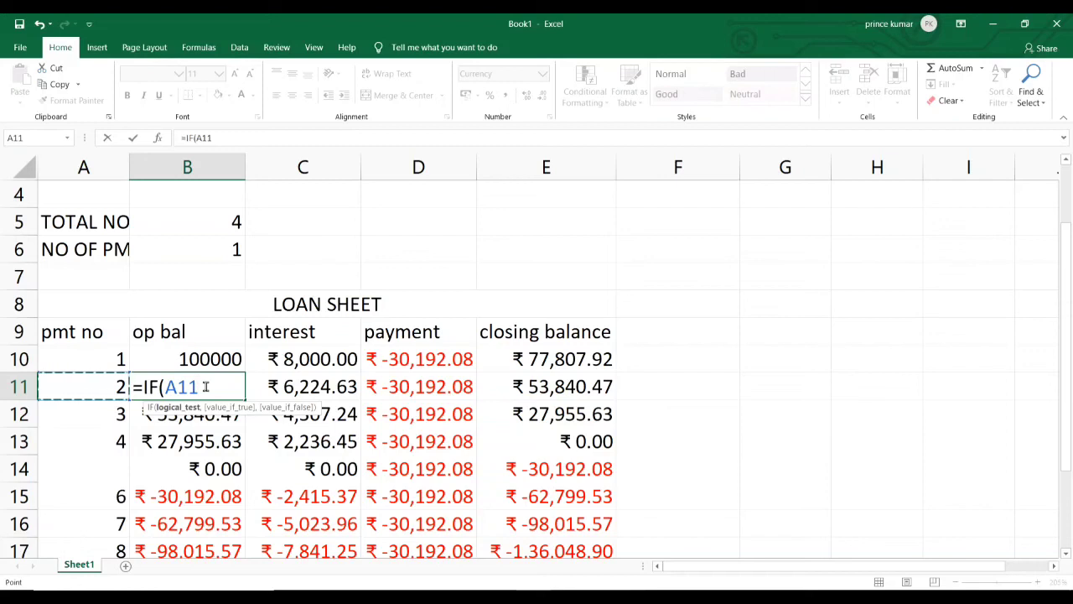
type("=")
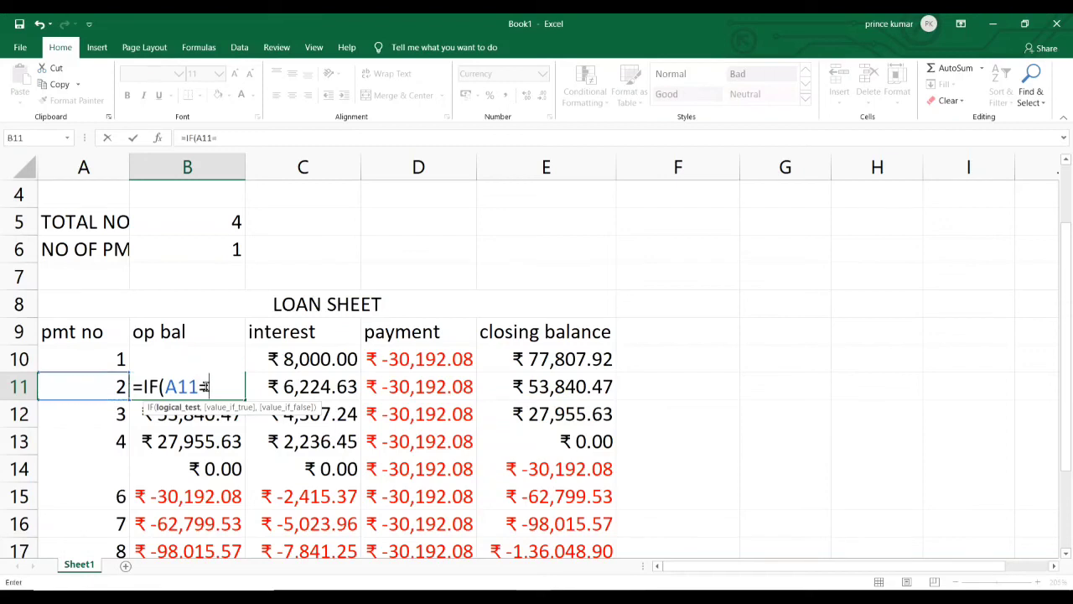
type("\" \"")
type(",")
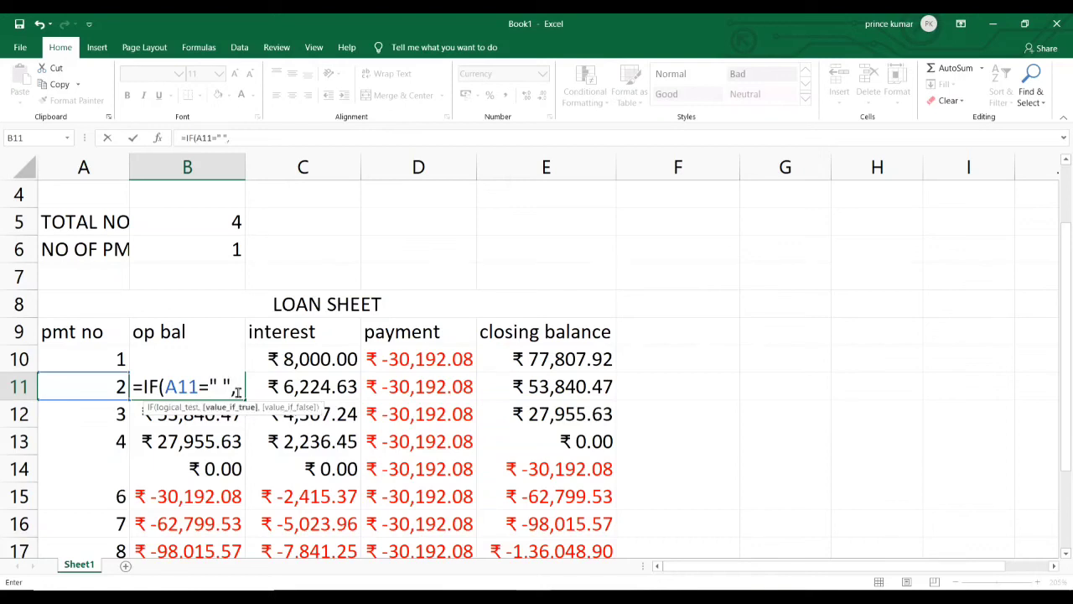
type("\"")
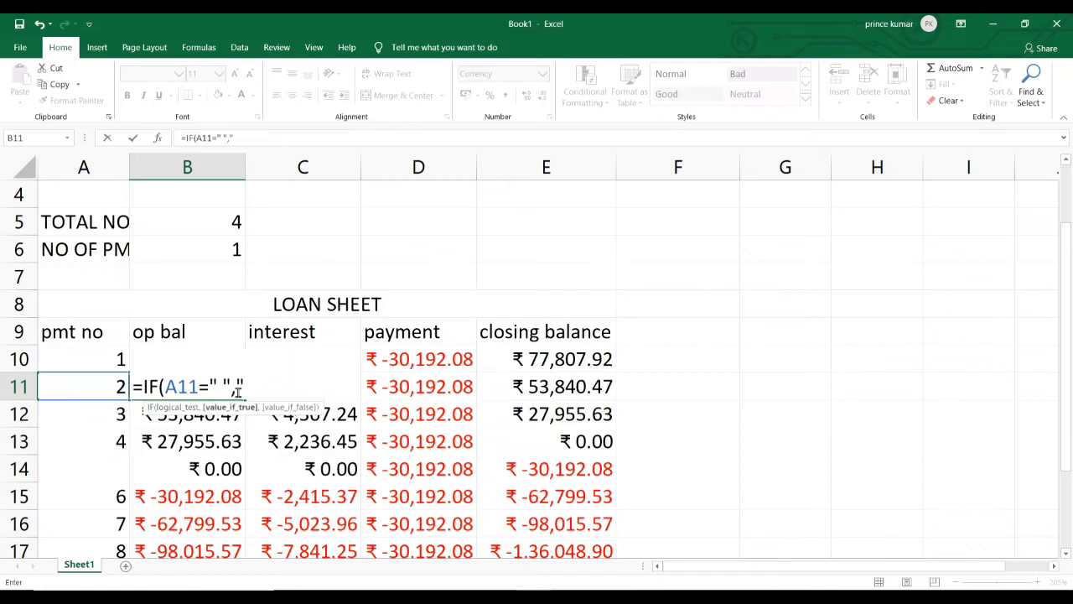
type("\"")
key("Left")
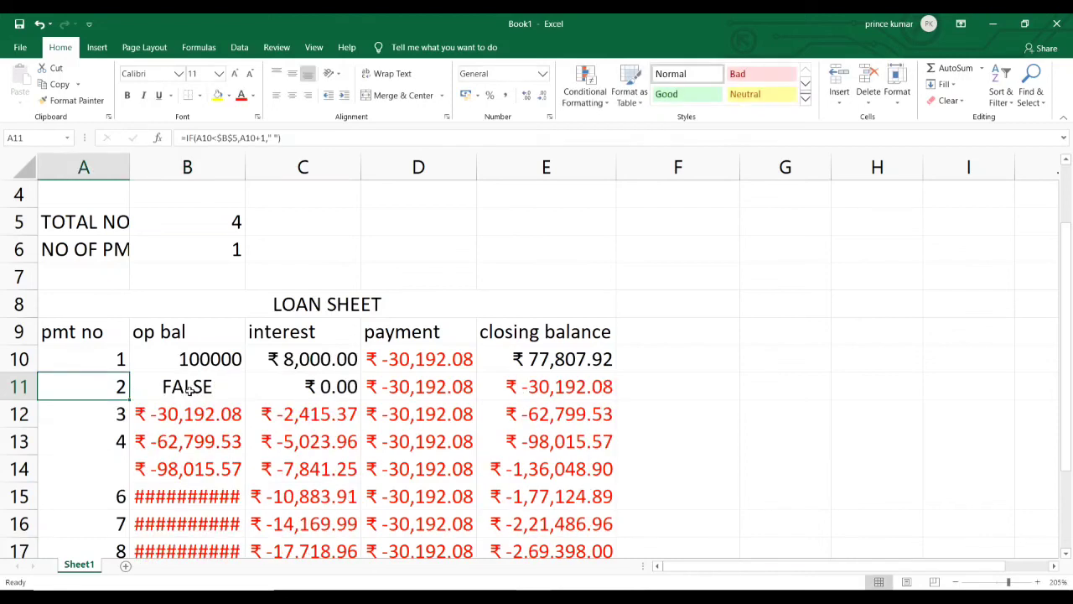
Step: Complete B11's opening balance formula as =IF(A11=" "," ",E10)
double_click(188, 387)
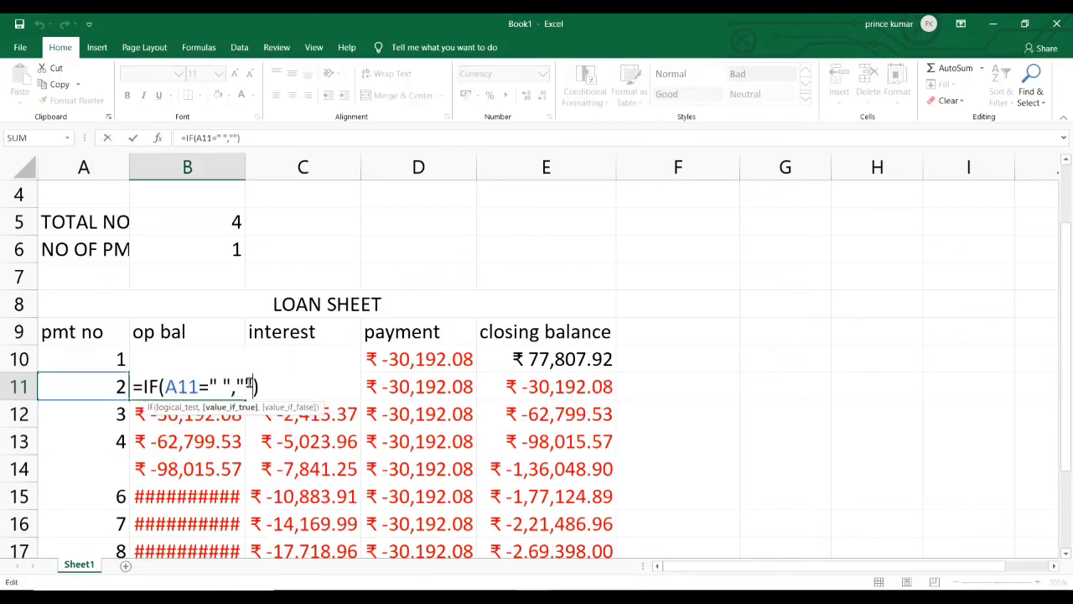
left_click(244, 385)
type(",")
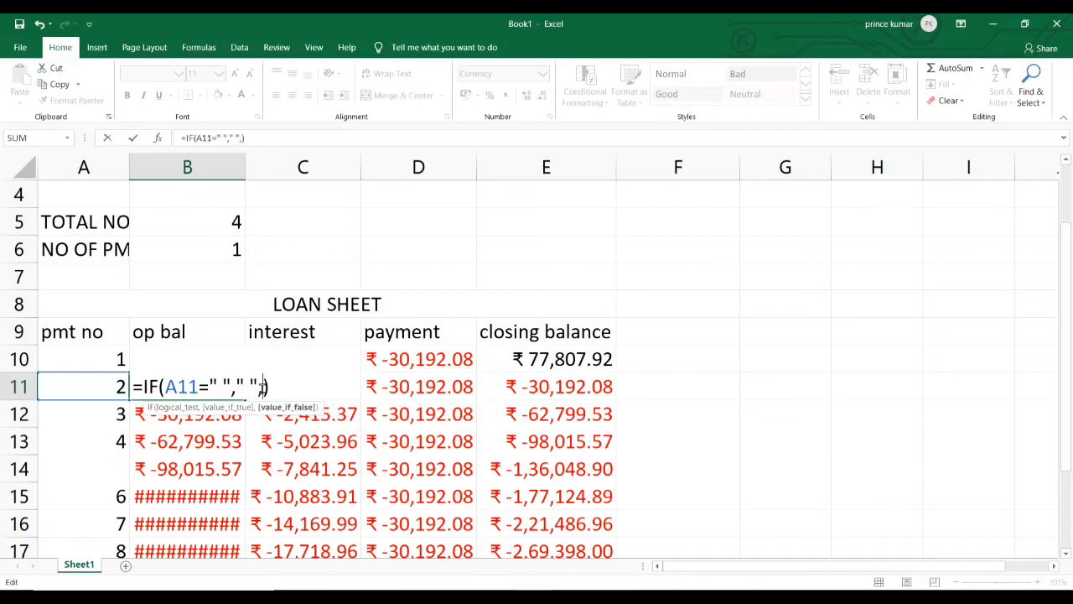
left_click(549, 359)
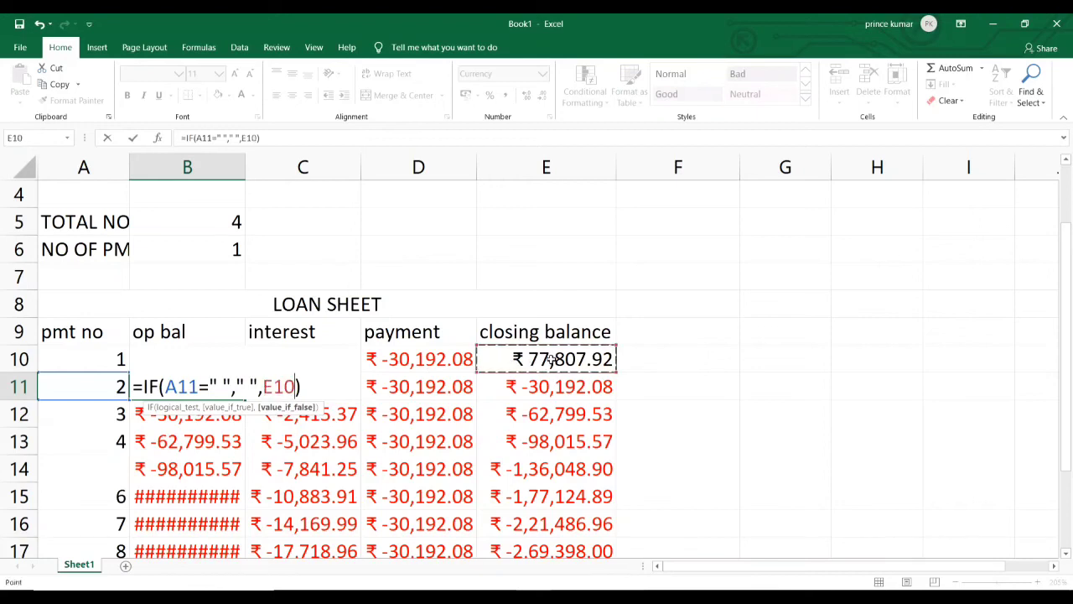
key("Return")
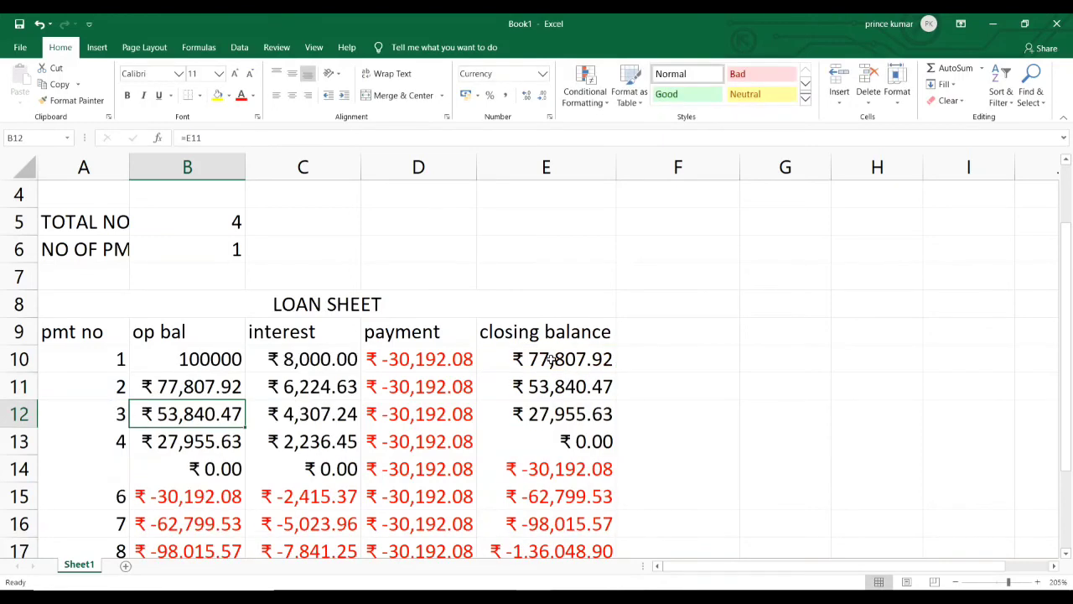
Step: Change the interest formula in C11 to =IF(A11=" "," ",B11*$B$2)
left_click(317, 387)
double_click(317, 387)
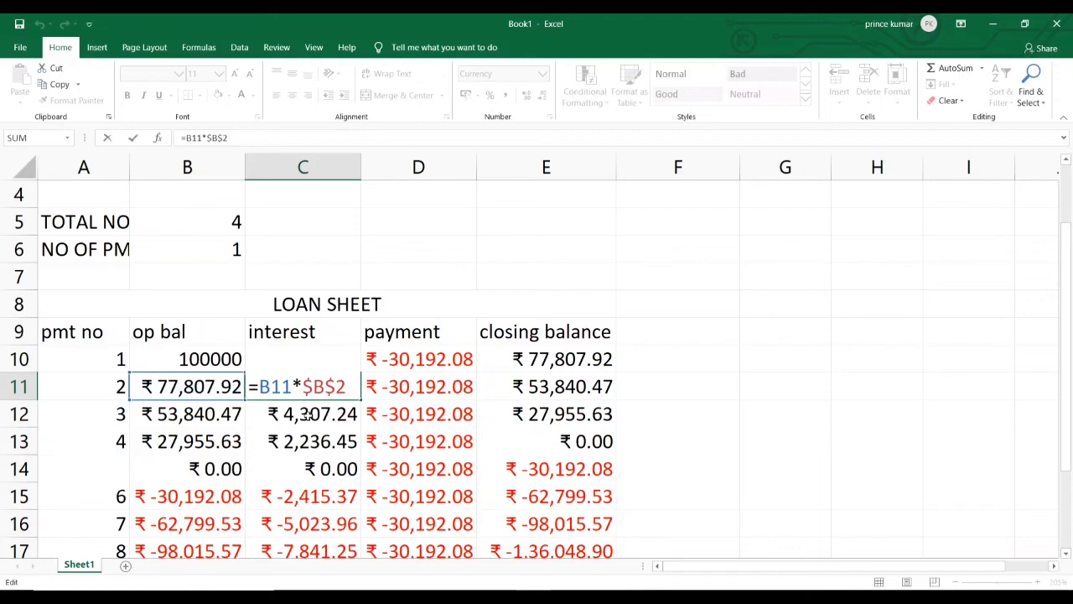
type("IF")
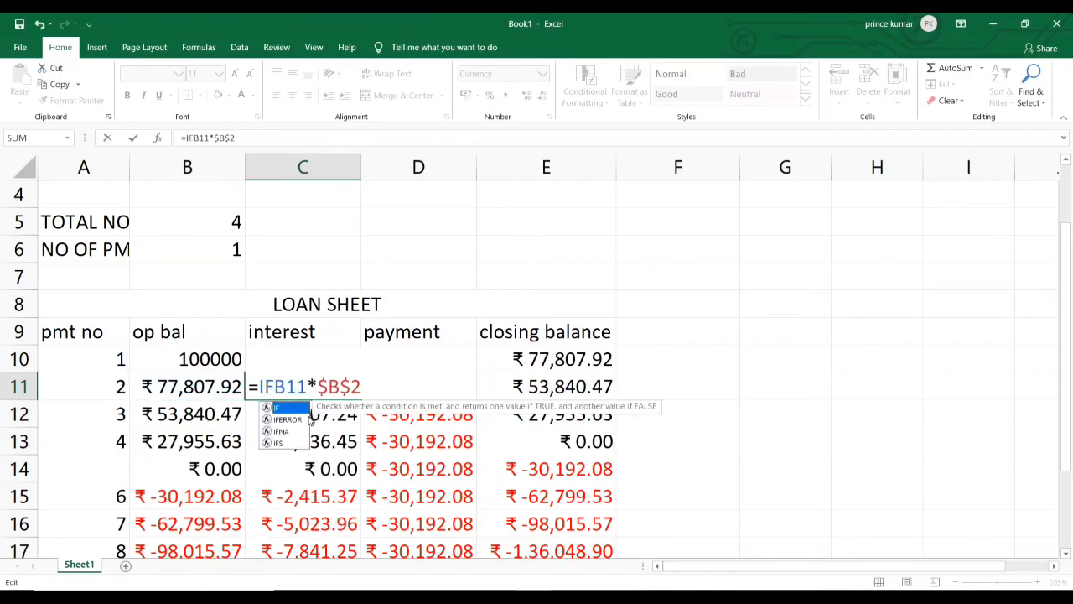
type("(")
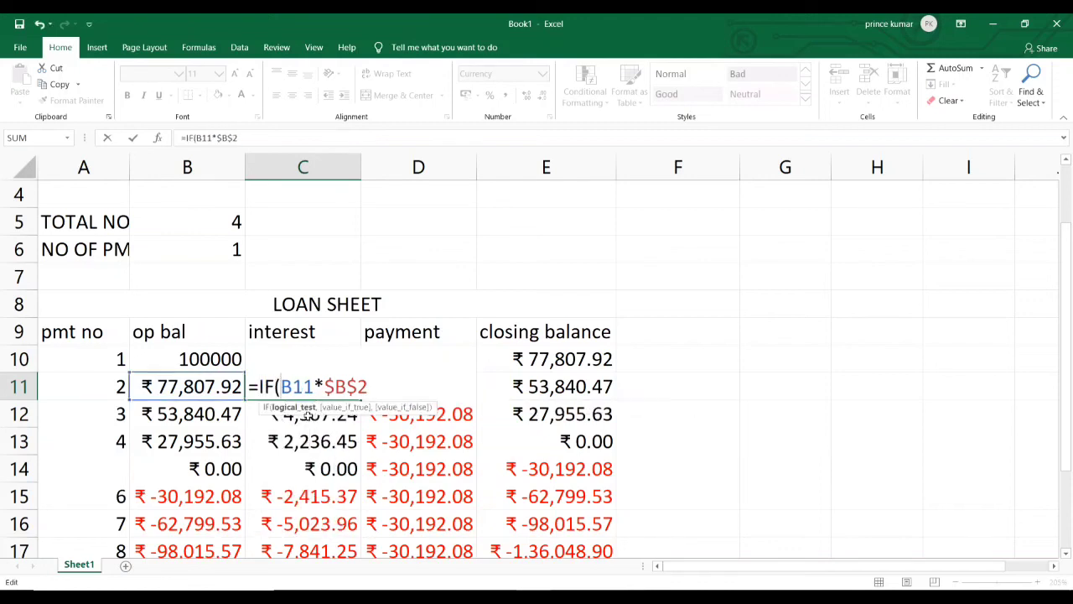
left_click(107, 386)
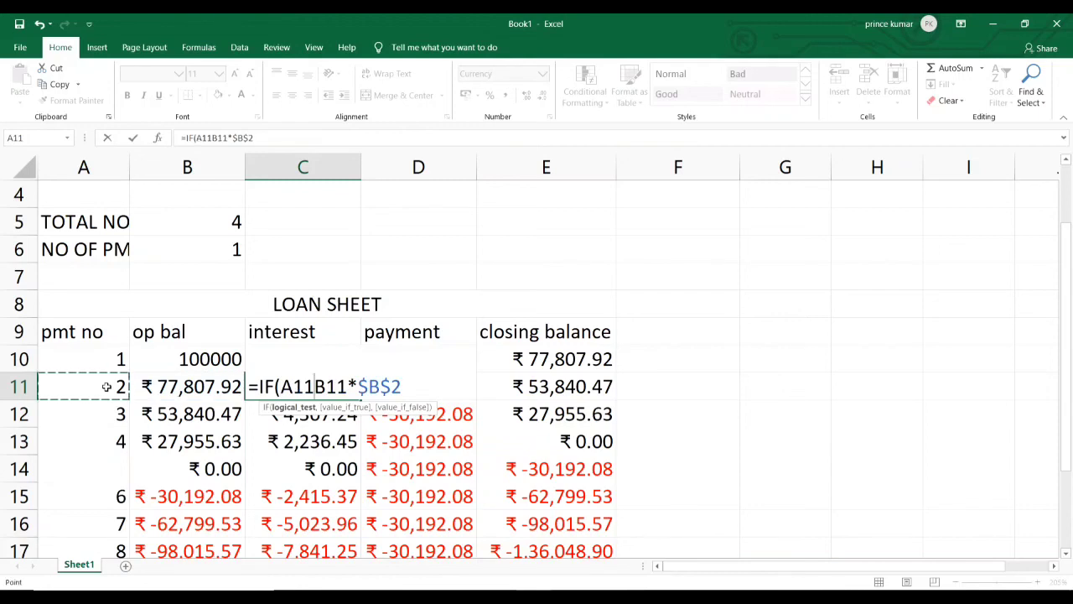
type("=")
type("\" \"")
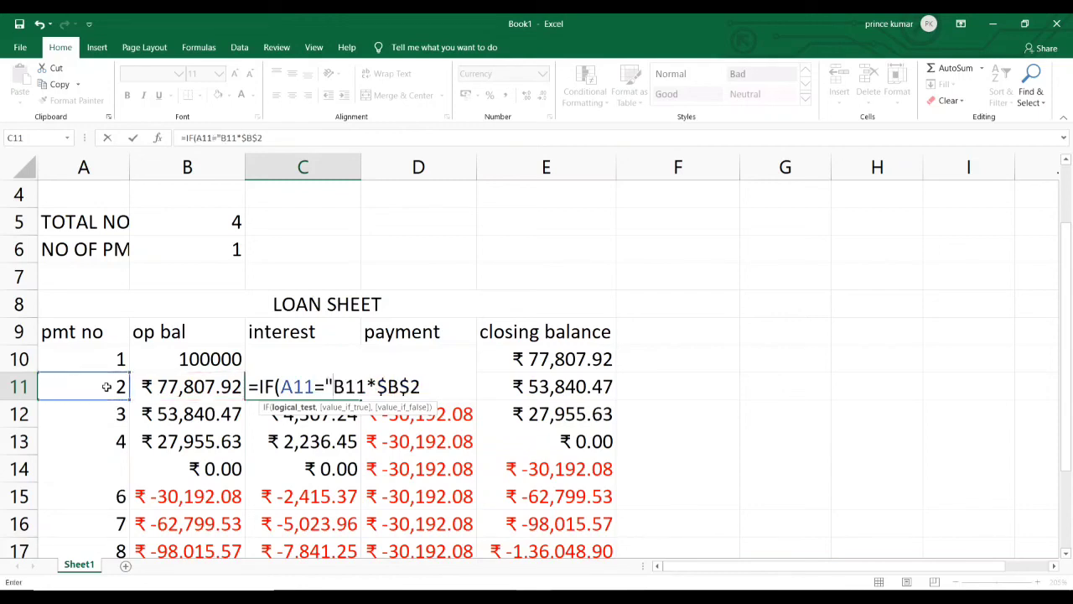
type(",")
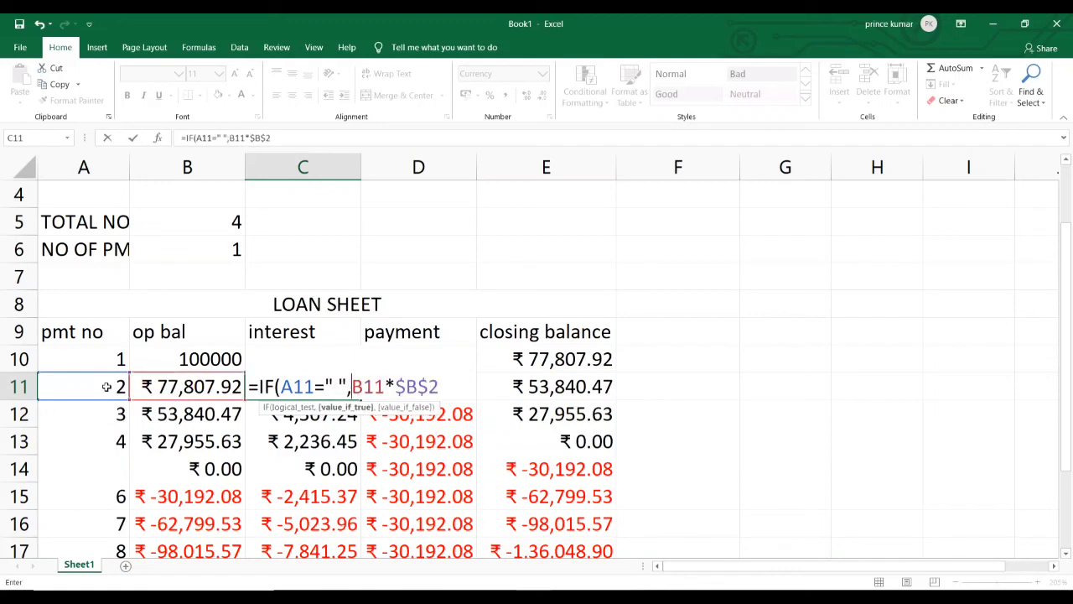
type("\" \"")
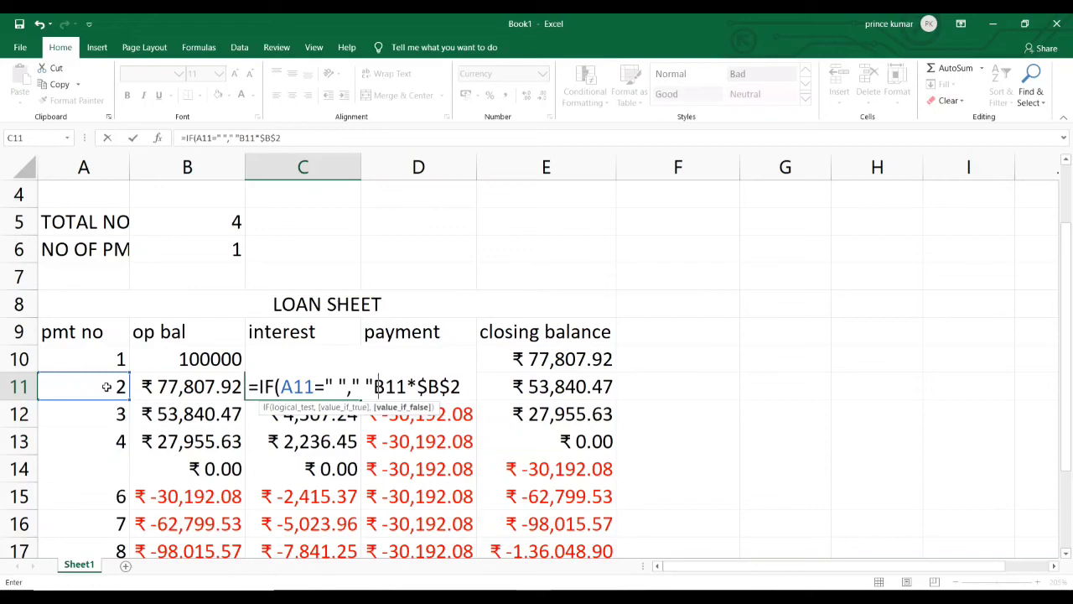
type(",")
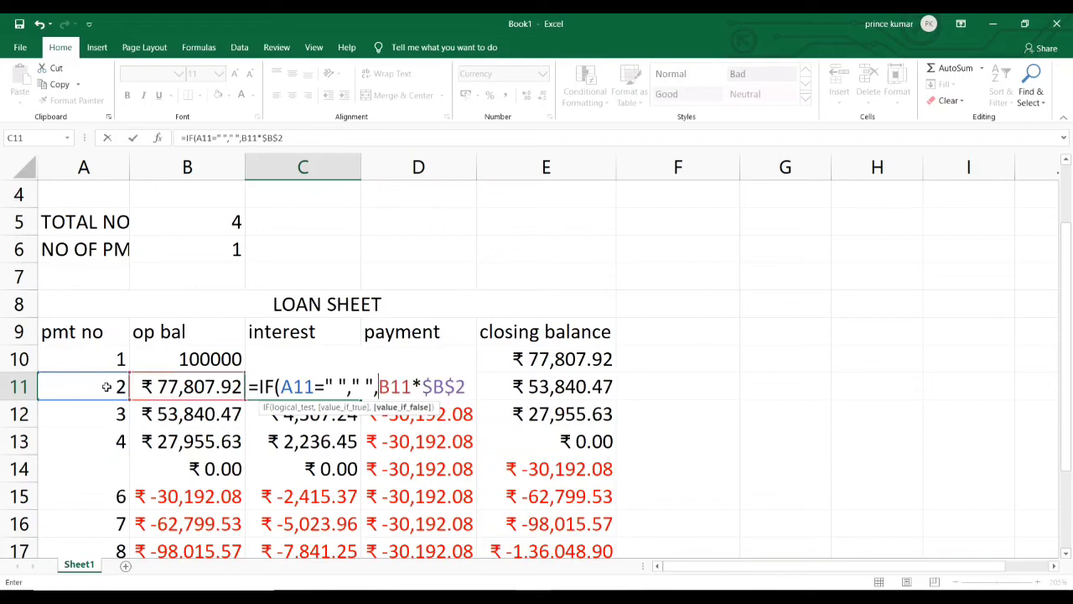
key("Return")
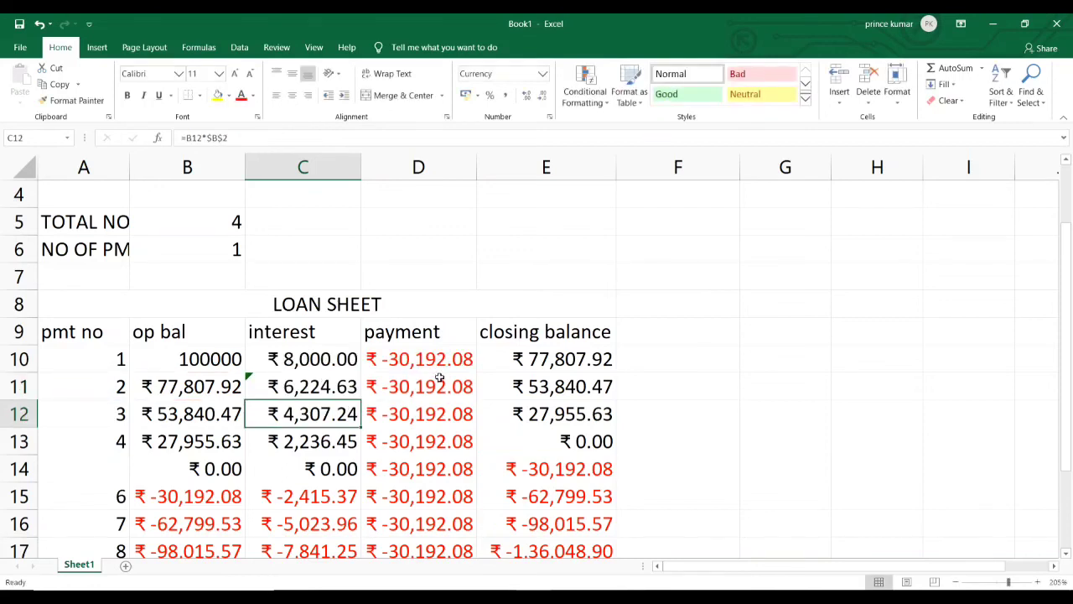
Step: Change the payment formula in D11 to =IF(A11=" "," ",PMT(B$2,$B$3,$B$1)), accepting the proposed closing parenthesis
left_click(439, 384)
key("F2")
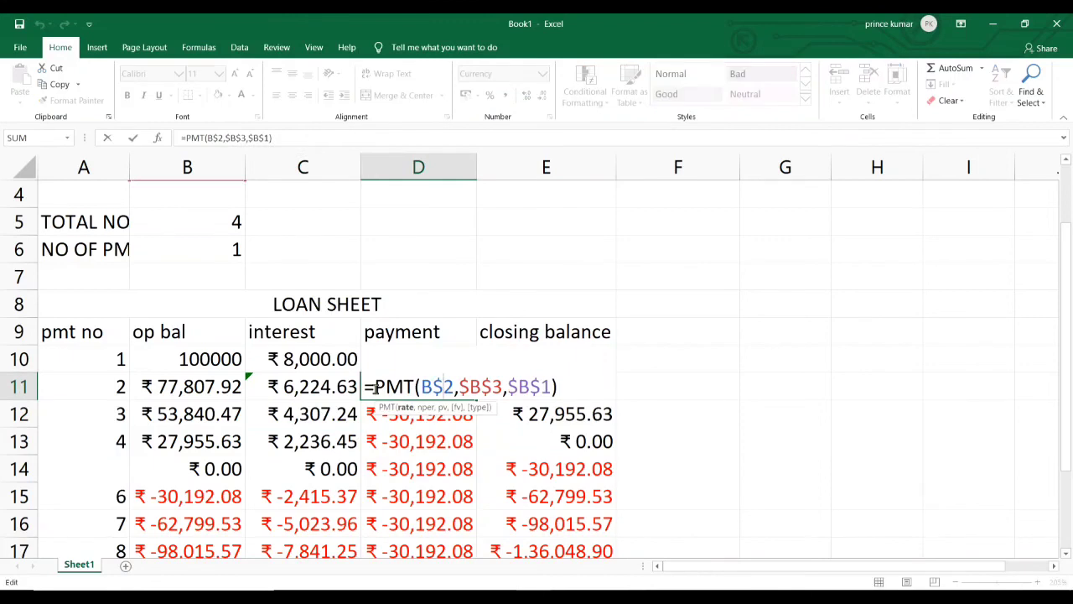
left_click(375, 387)
type("IF")
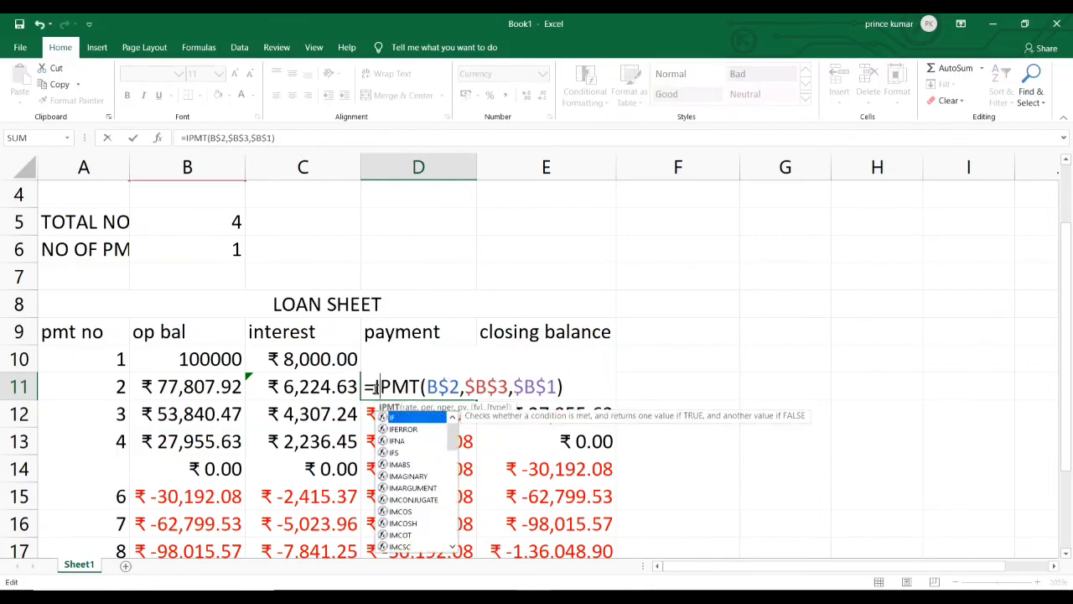
type("(")
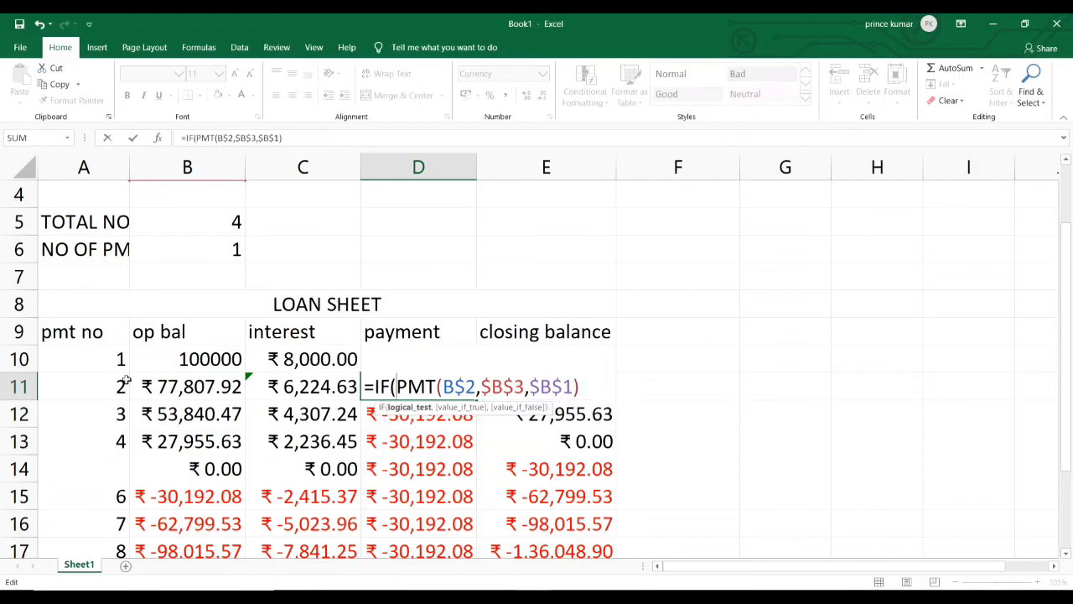
left_click(97, 382)
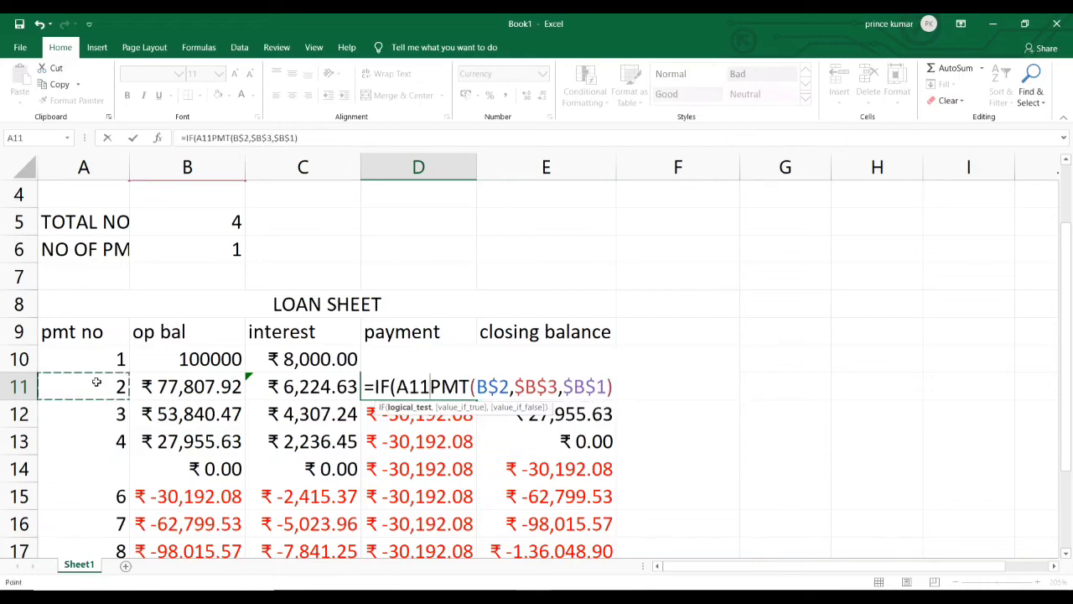
type("=\" \"")
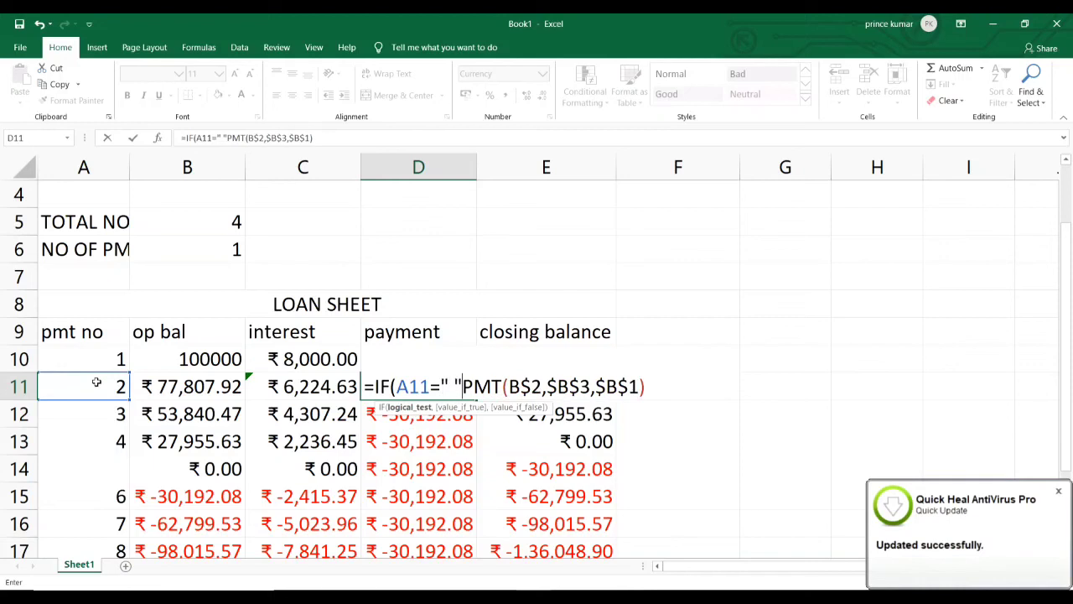
type(",\" \"")
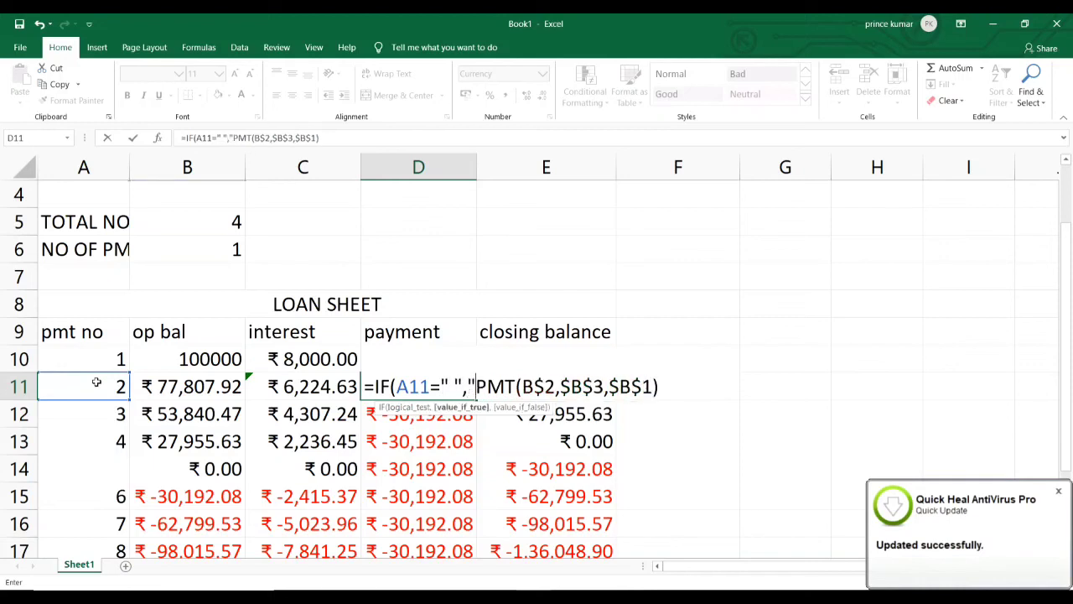
type(",")
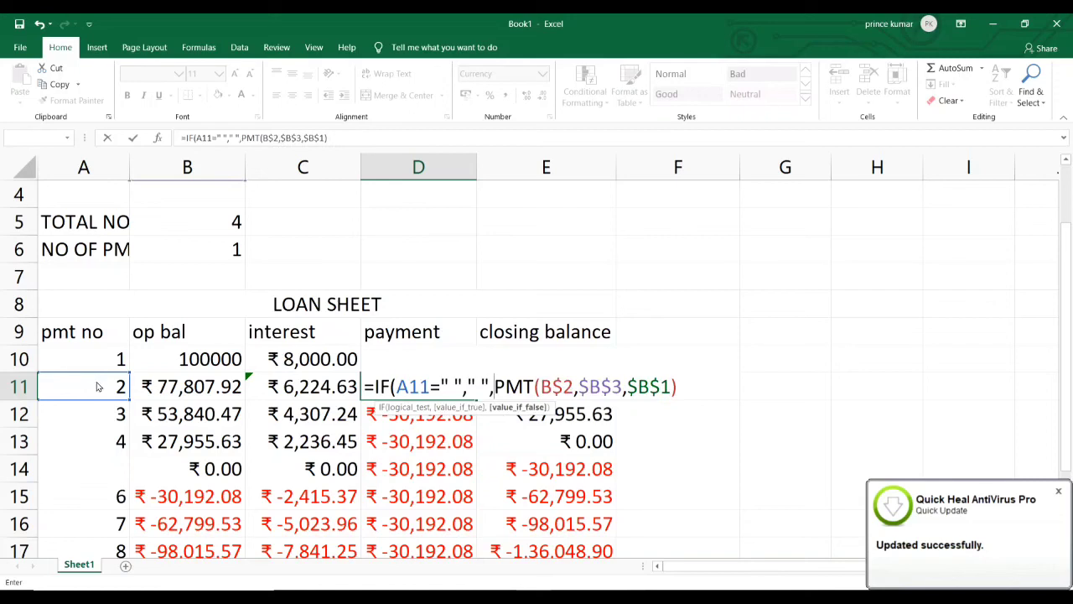
key("Return")
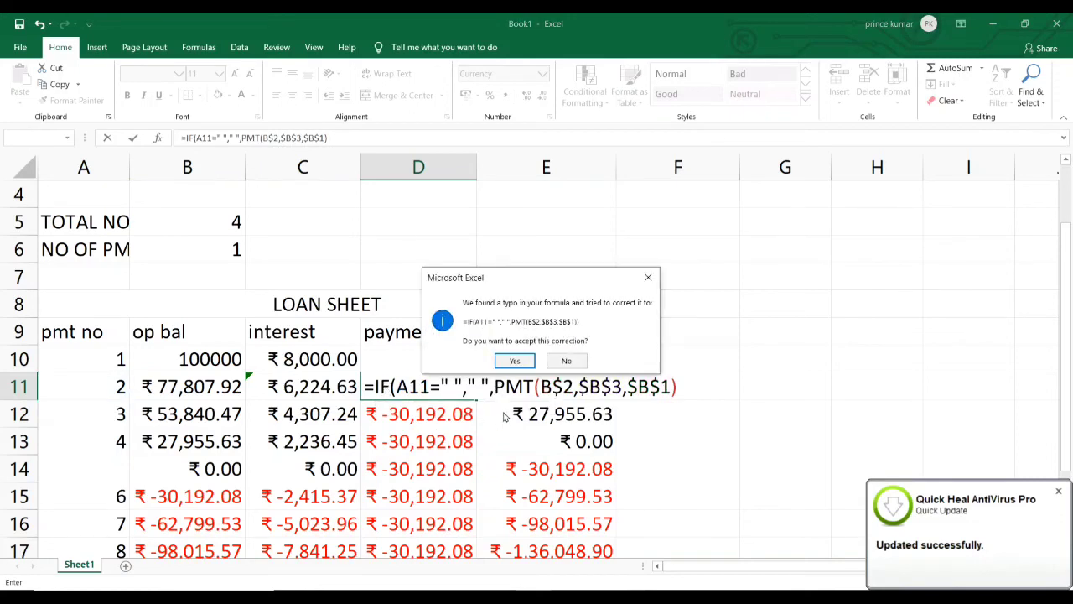
left_click(515, 361)
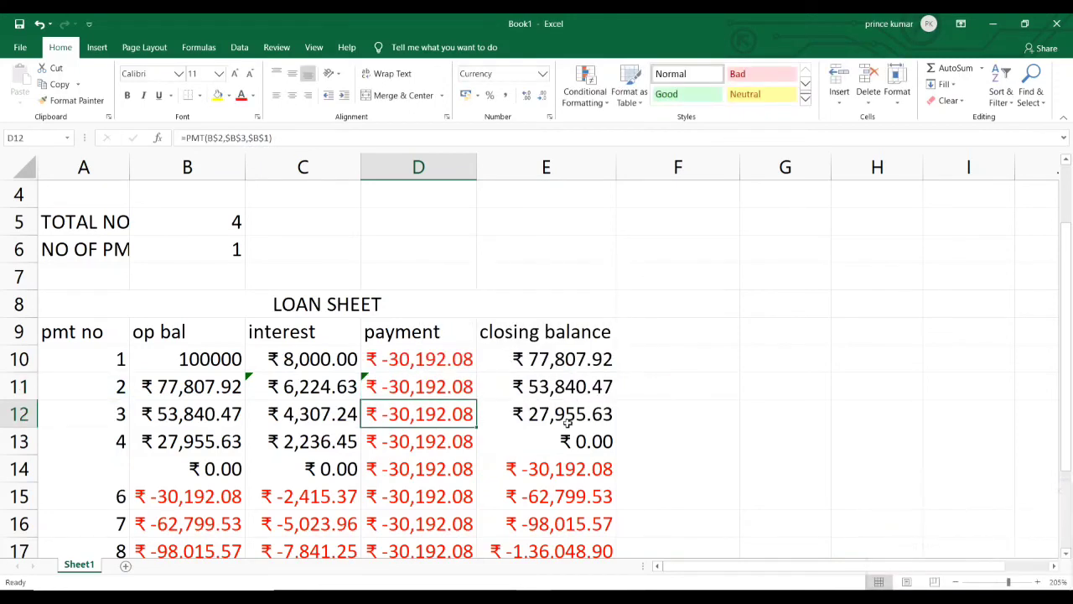
double_click(441, 386)
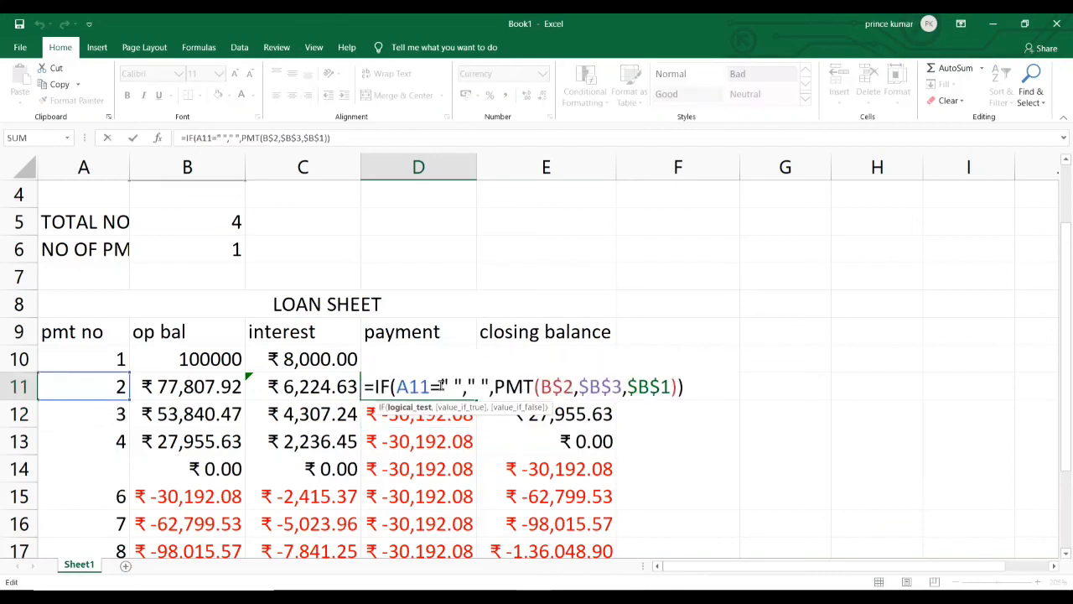
key("Return")
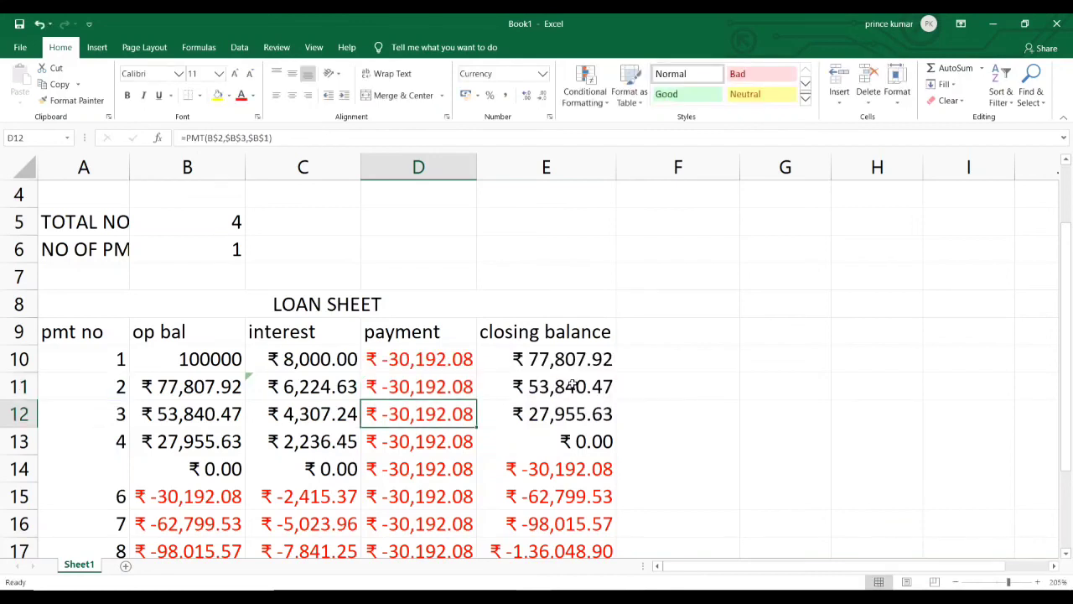
Step: Wrap the closing balance formula in E11 in an IF so it reads =IF(A11=" "," ",B11+C11+D11
double_click(584, 388)
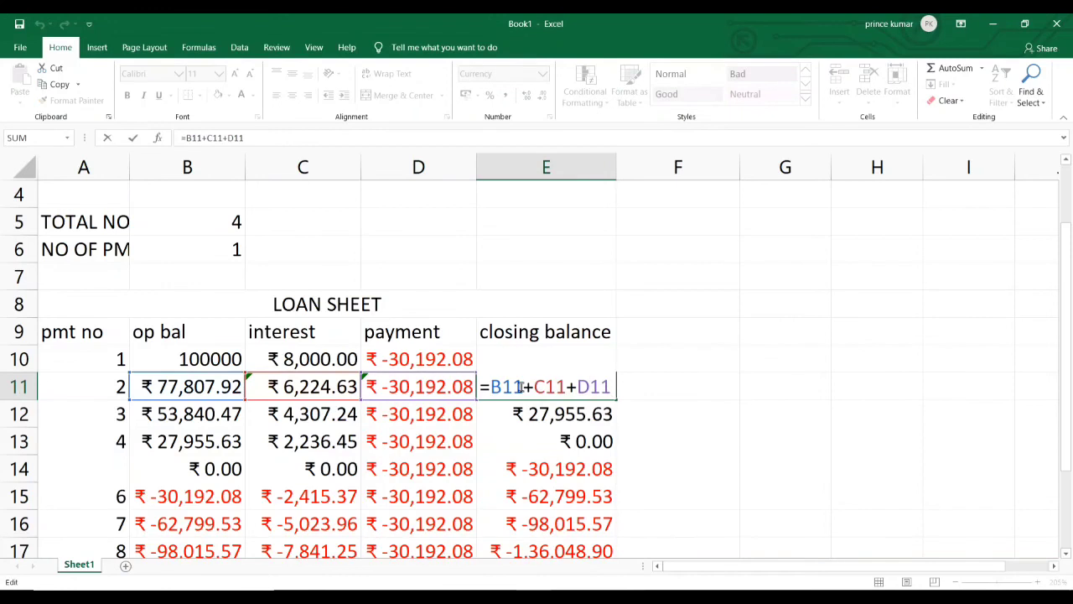
left_click(491, 387)
type("=")
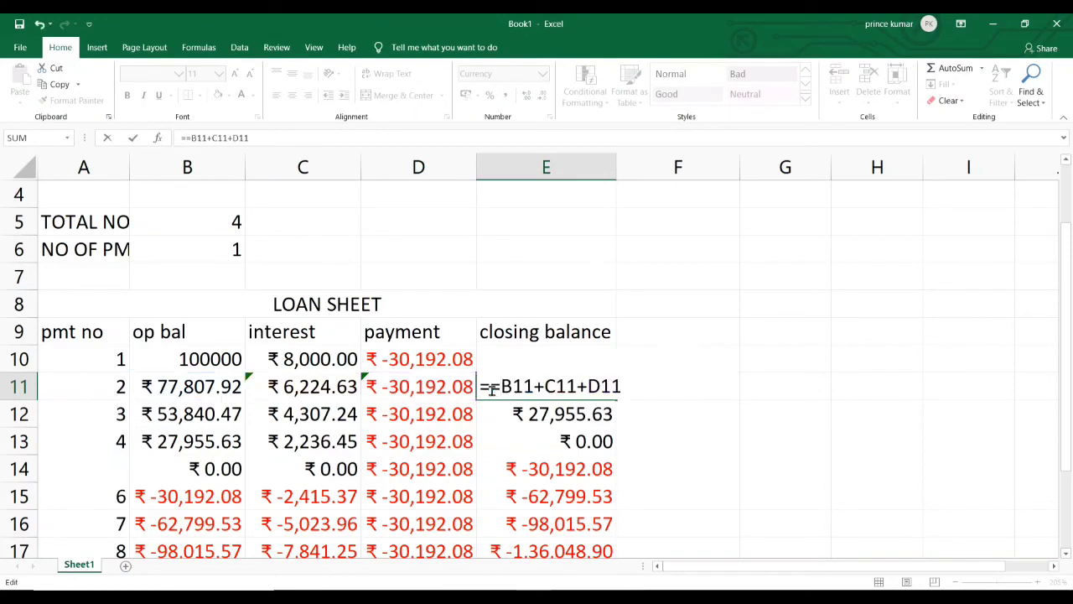
key("BackSpace")
type("I")
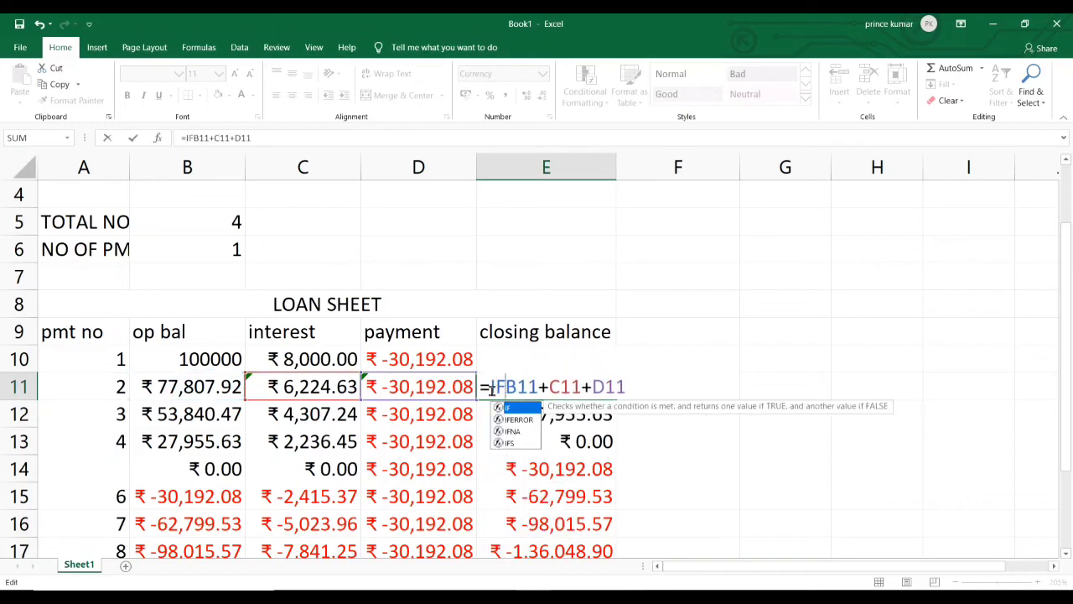
type("F")
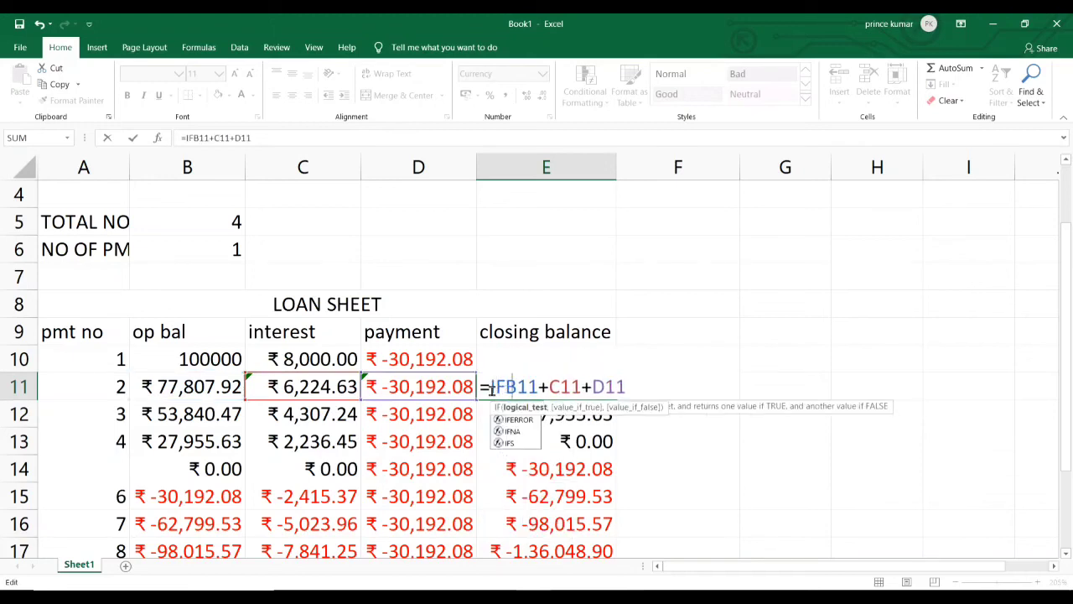
type("(")
left_click(104, 386)
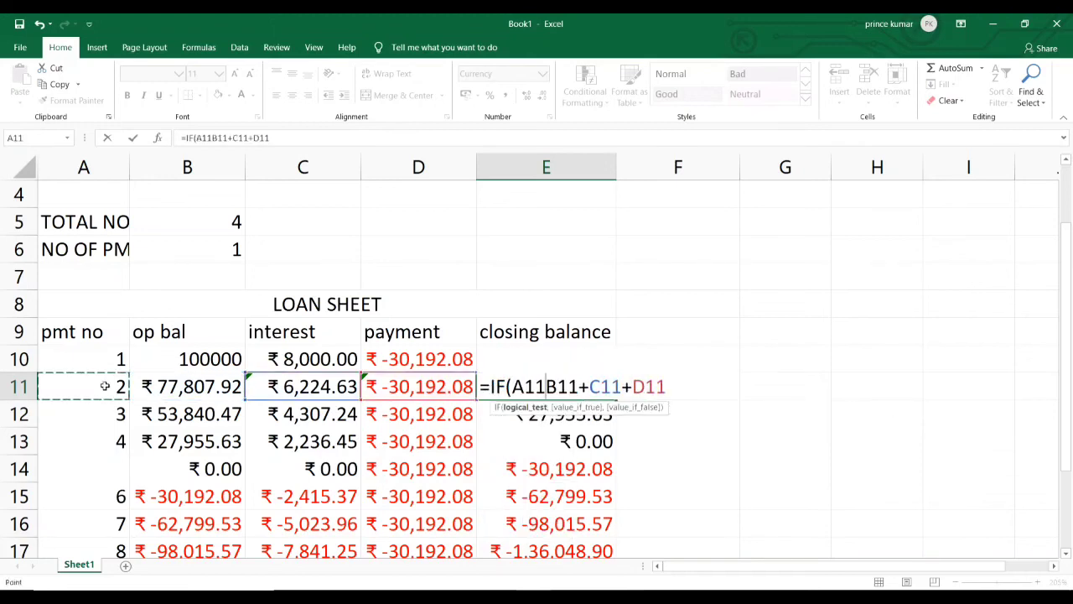
type(",")
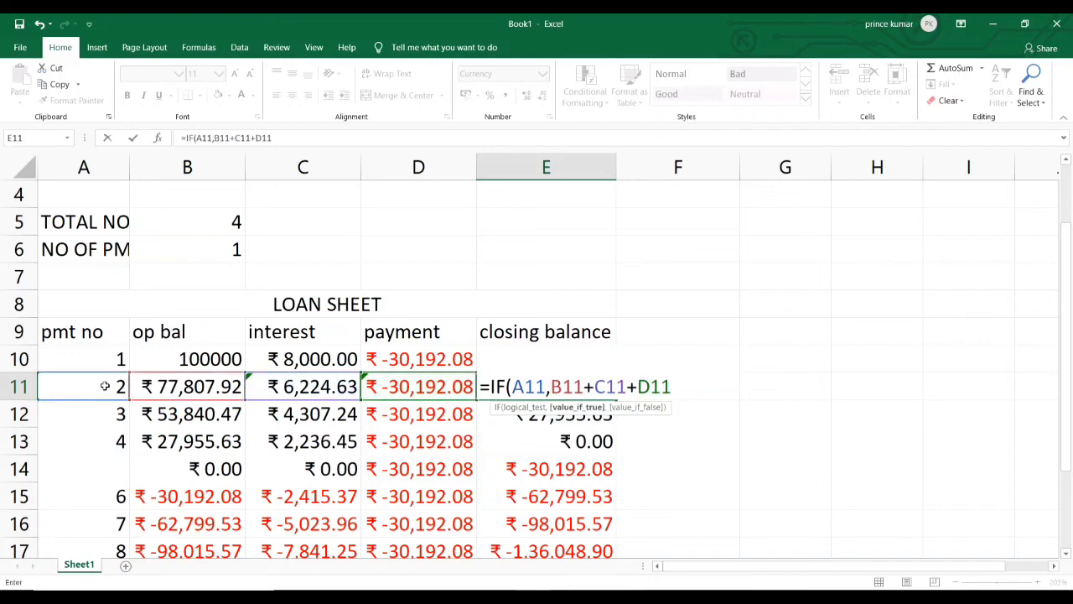
key("BackSpace")
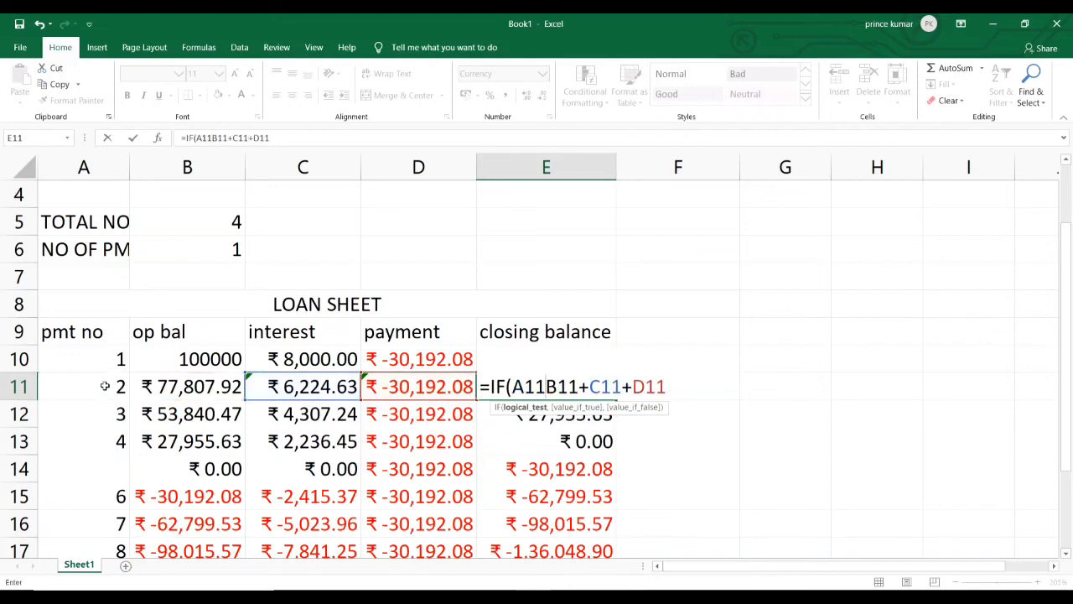
type("=\" ")
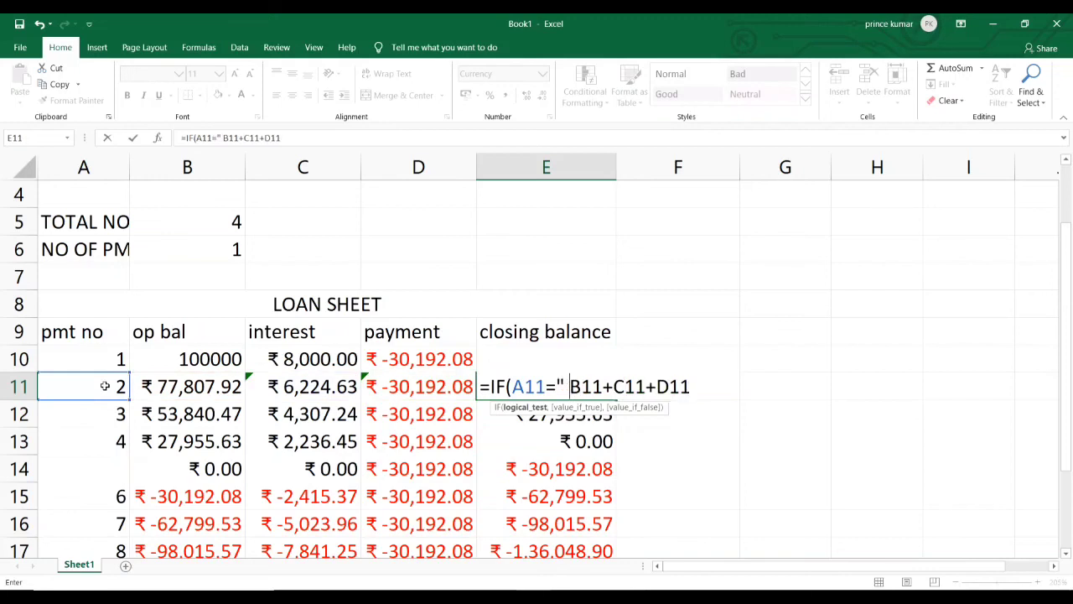
type("\"")
type(",\" \"")
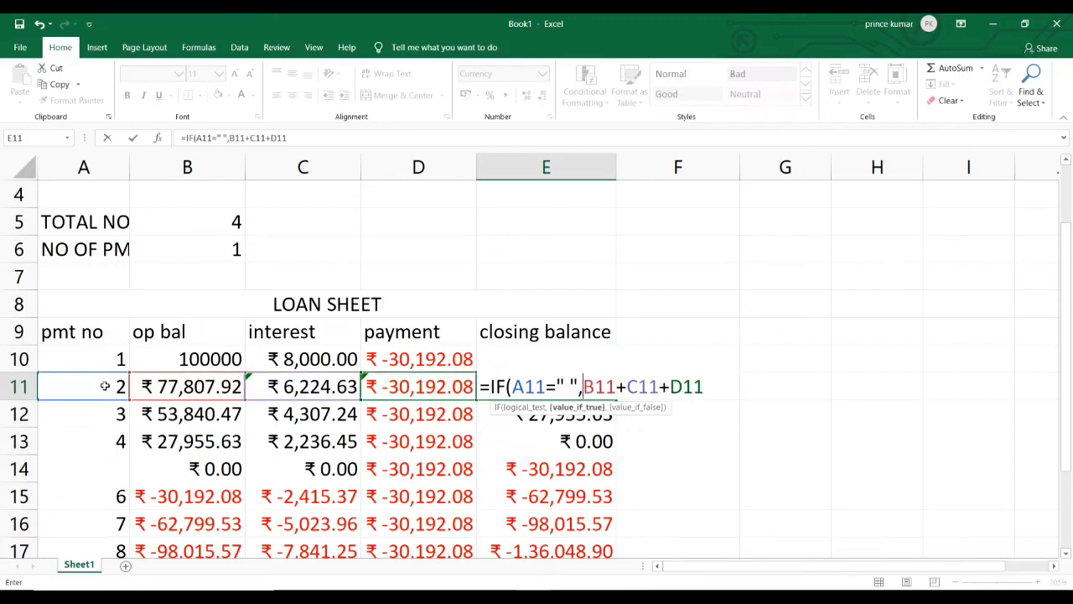
type(",")
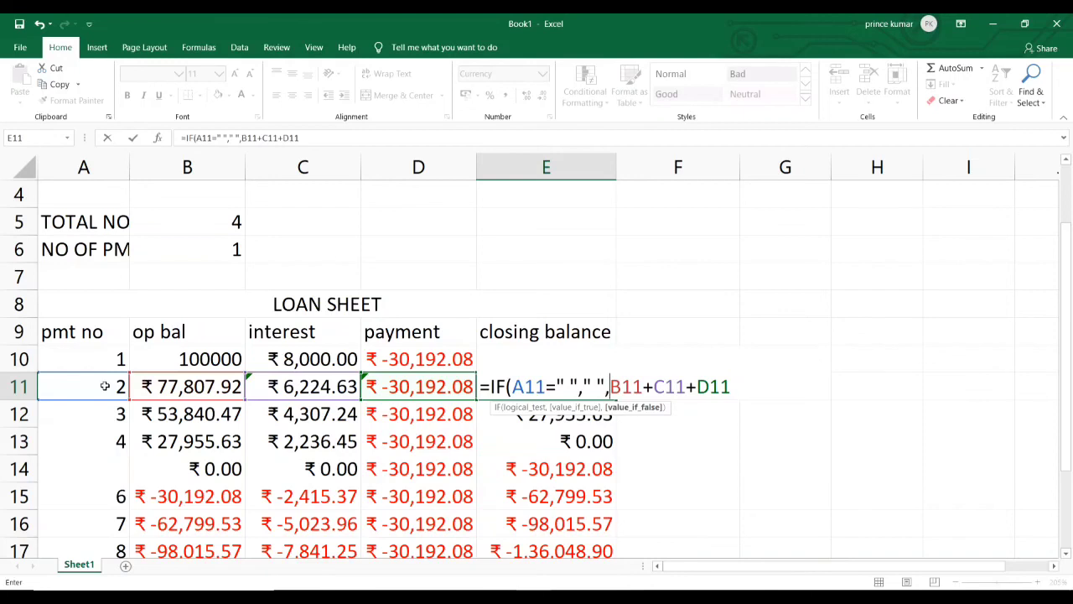
key("Right")
key("Right")
key("Right")
key("Right")
key("Left")
key("Left")
key("Left")
key("Left")
key("Left")
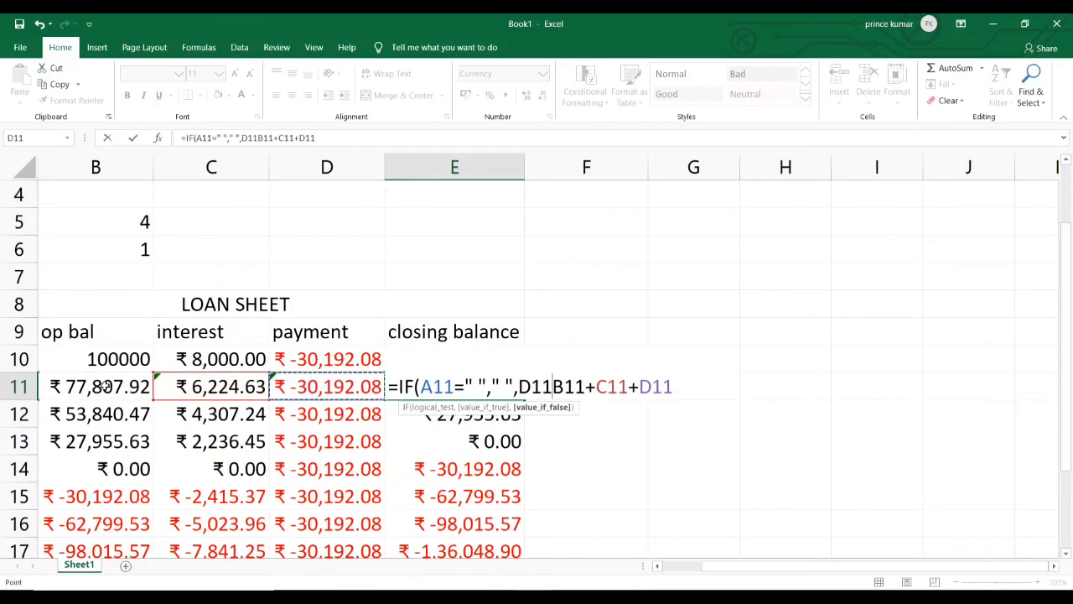
key("BackSpace")
key("BackSpace")
key("BackSpace")
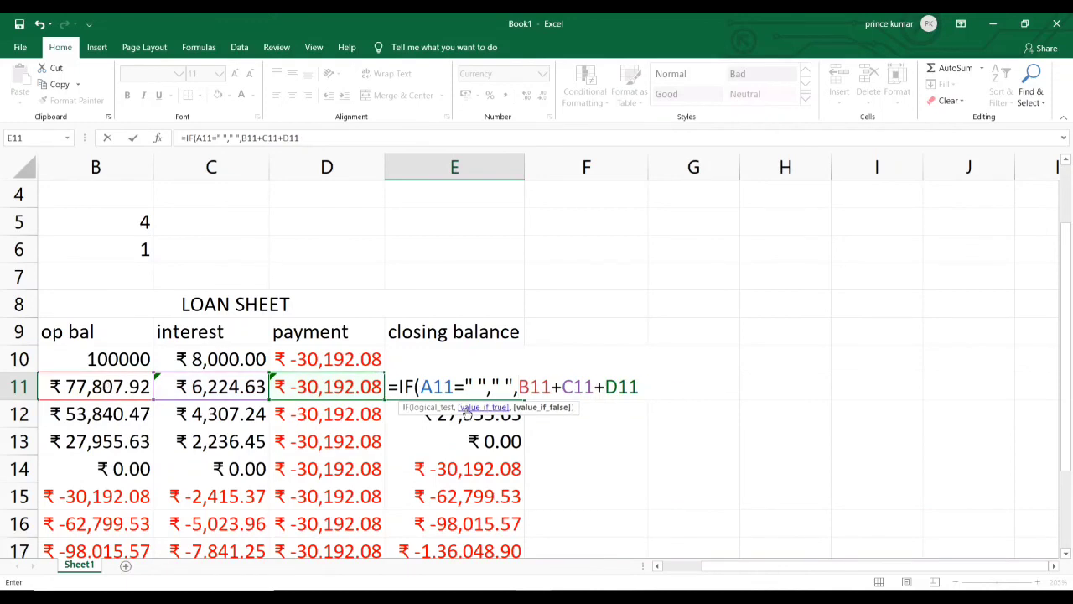
Step: Commit the closing balance formula in E11 and fill the A11:E11 formulas down to row 17
left_click(643, 379)
key("Return")
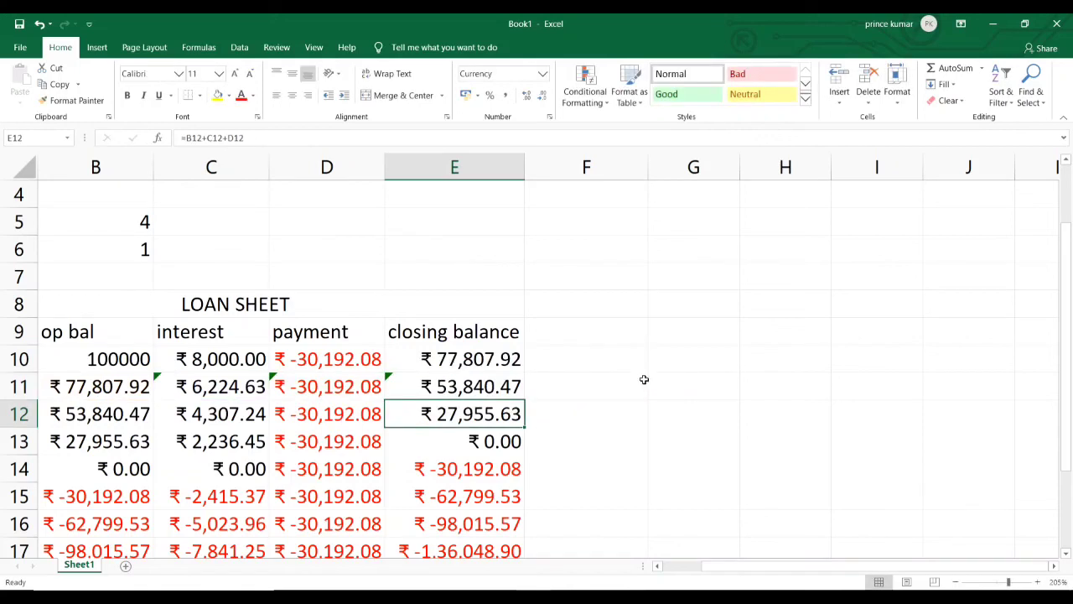
scroll(621, 376, "left", 1)
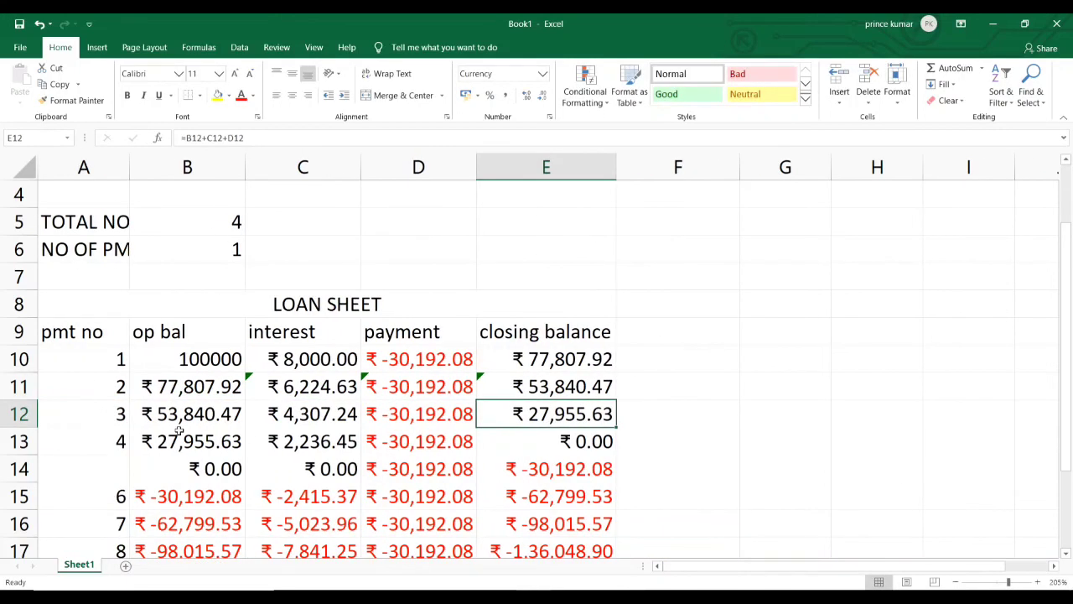
left_click_drag(81, 391, 612, 553)
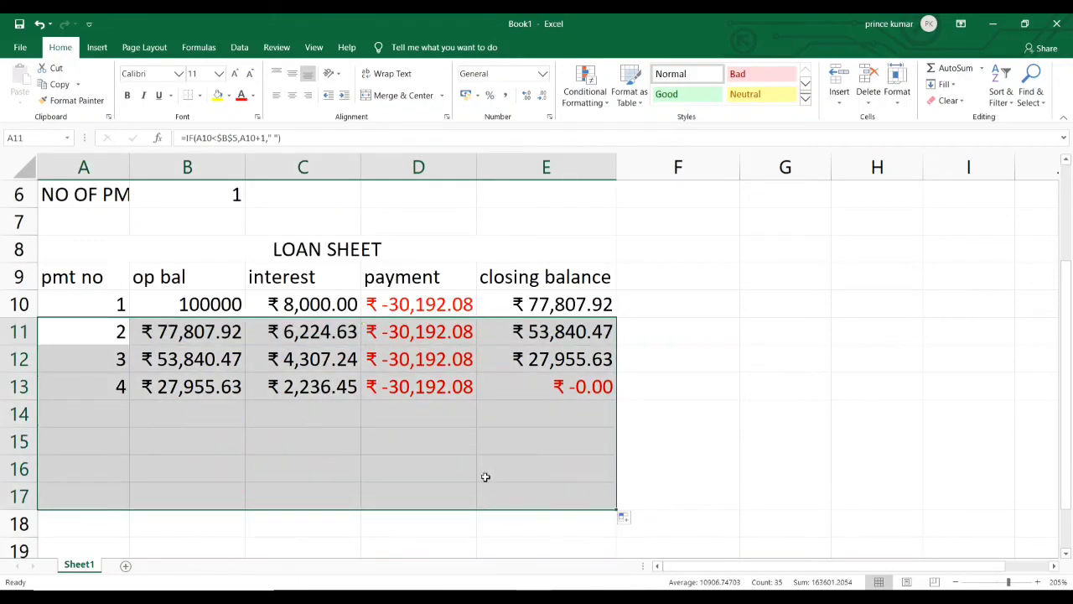
Step: Enter the label EFFECTIVE RATE in cell A7, below the number of payments label
scroll(485, 476, "up", 2)
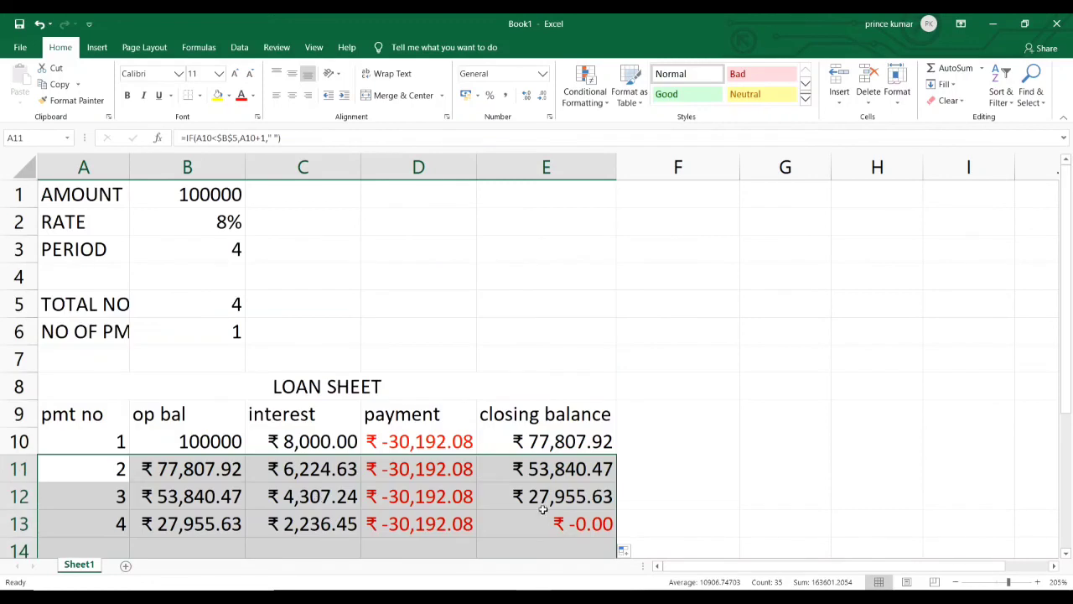
scroll(551, 515, "down", 6)
scroll(551, 515, "up", 6)
left_click(82, 351)
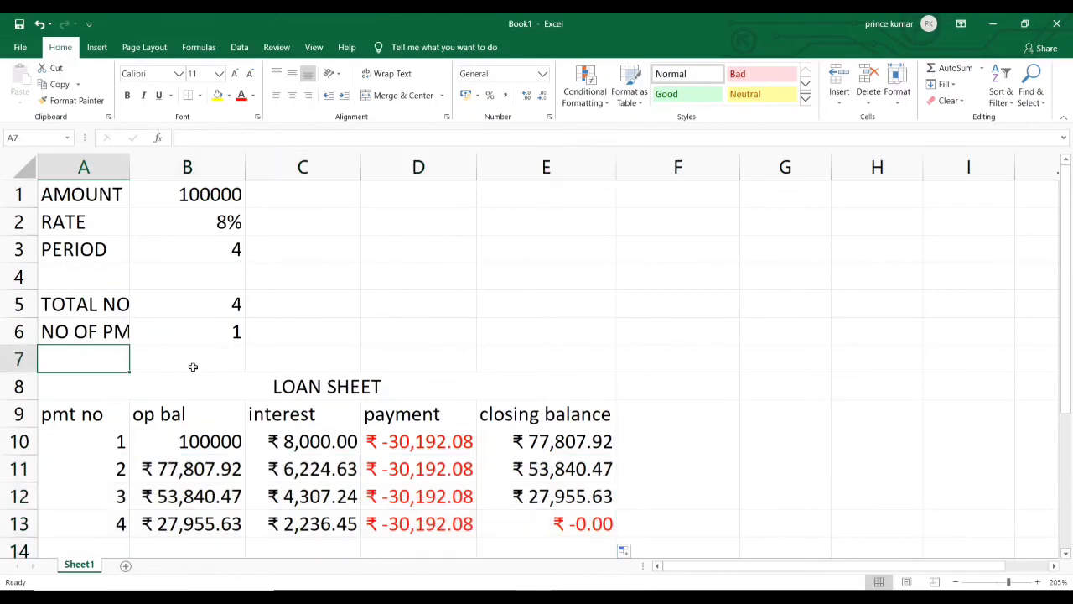
type("EFFEC")
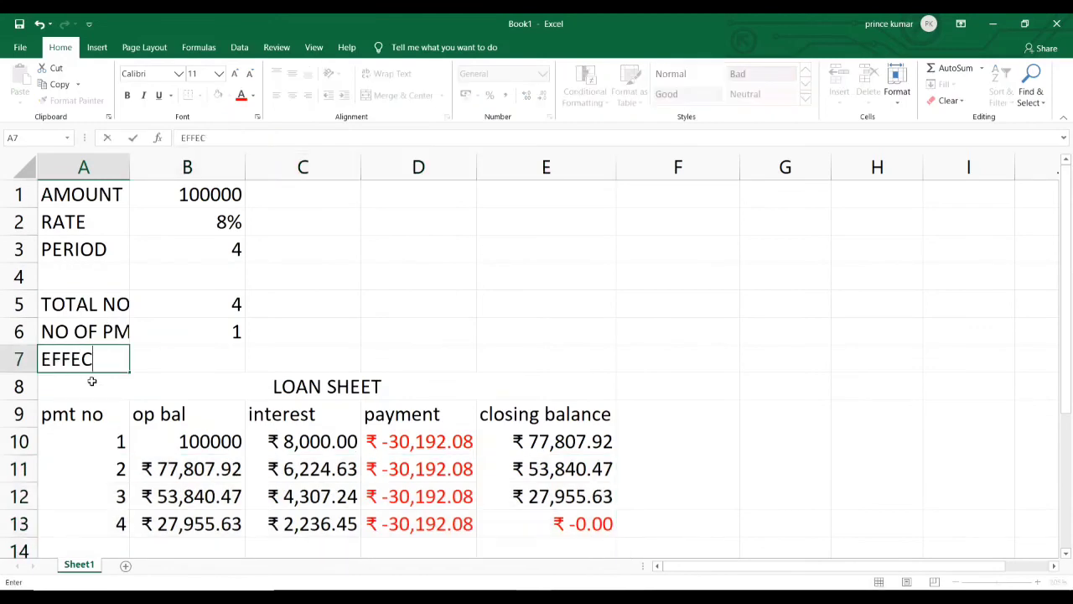
type("TIVE RATE")
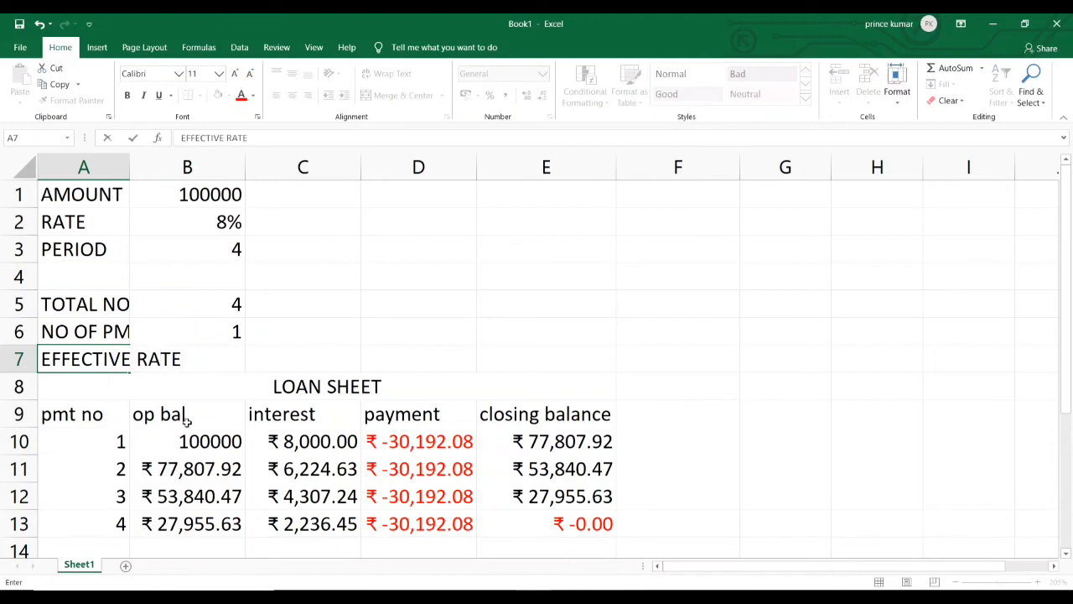
left_click(229, 358)
key("Return")
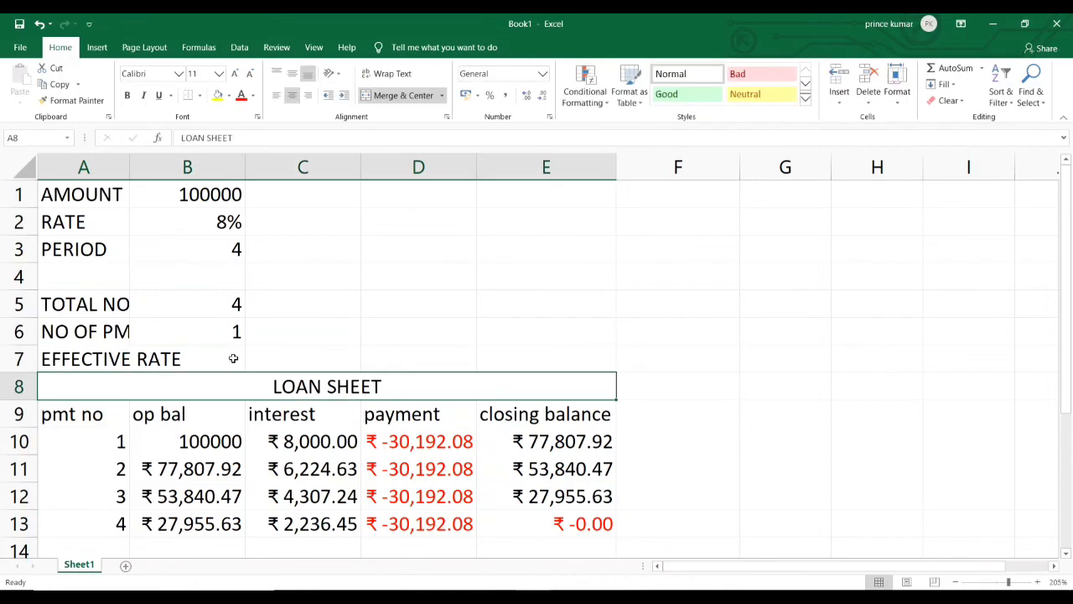
Step: Change the rate in B2 to the half-yearly formula =8%/2
left_click(209, 358)
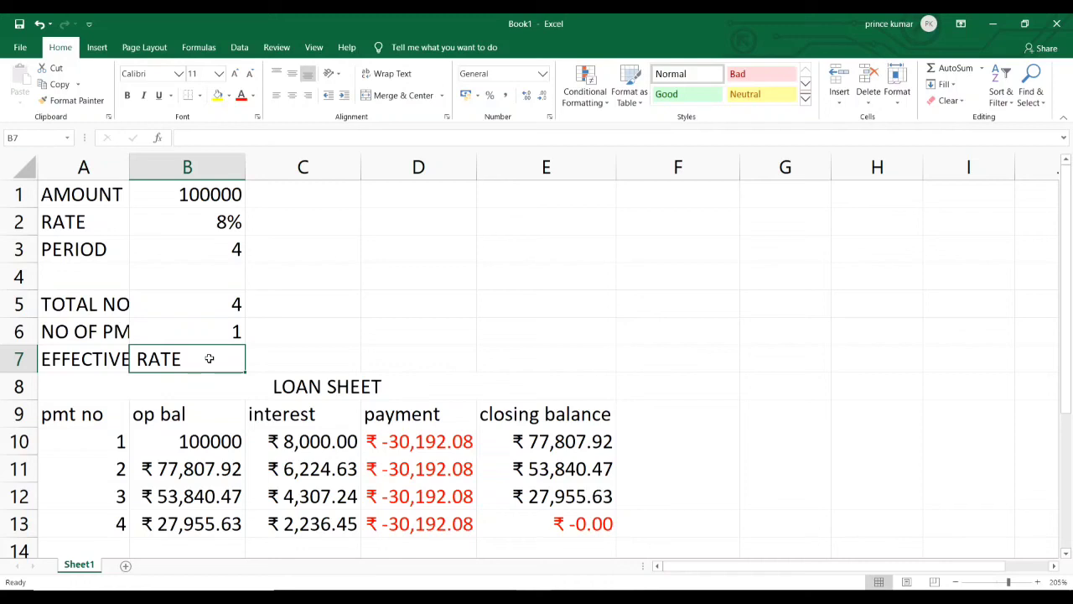
left_click(395, 332)
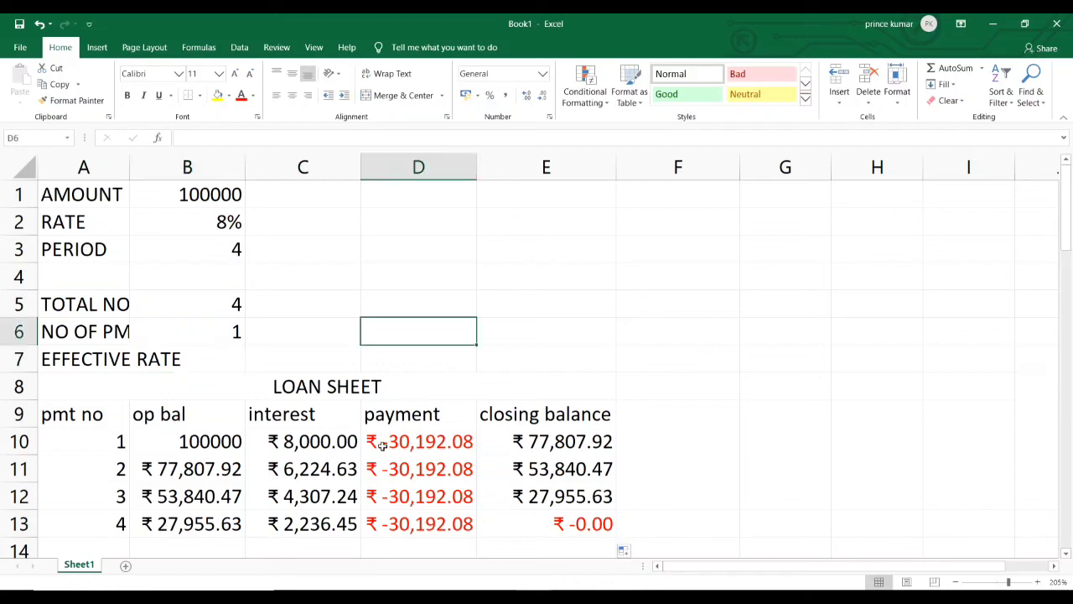
left_click(215, 301)
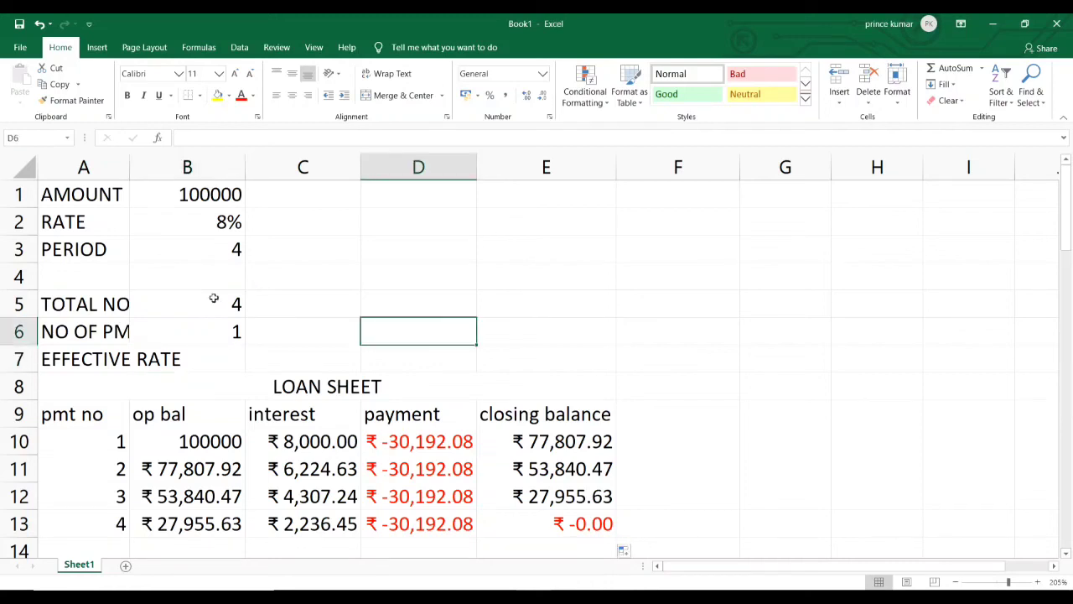
left_click(229, 252)
left_click(226, 223)
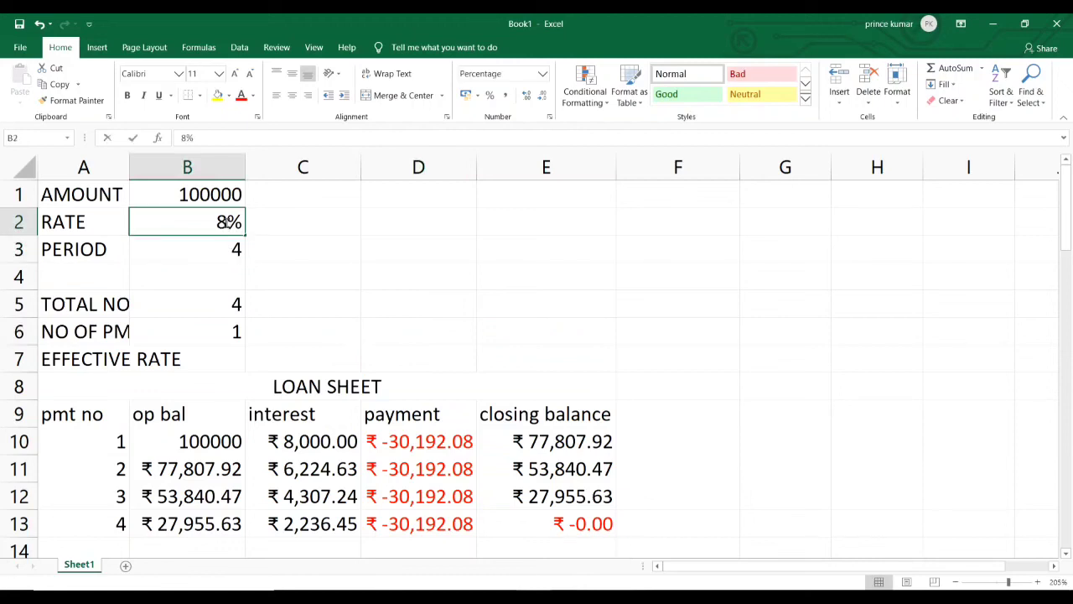
double_click(227, 222)
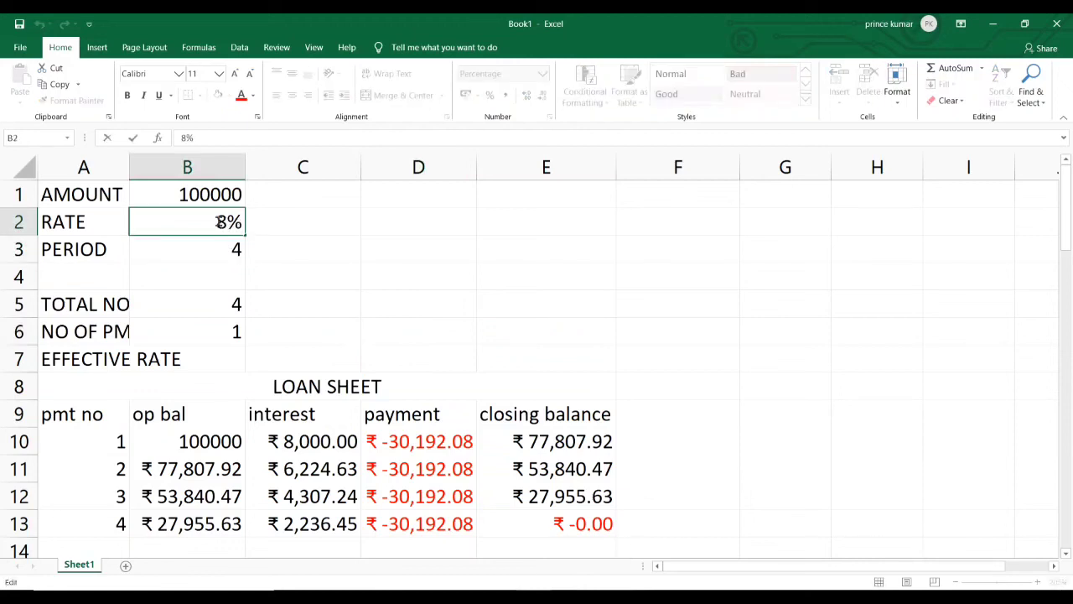
left_click(218, 222)
type("=8%")
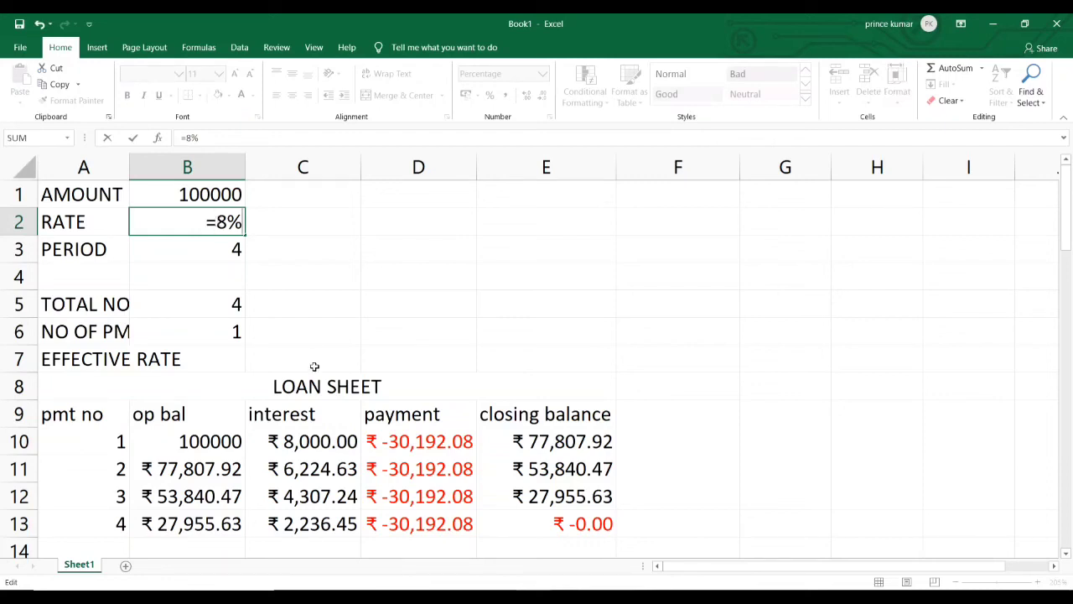
type("/2")
key("Return")
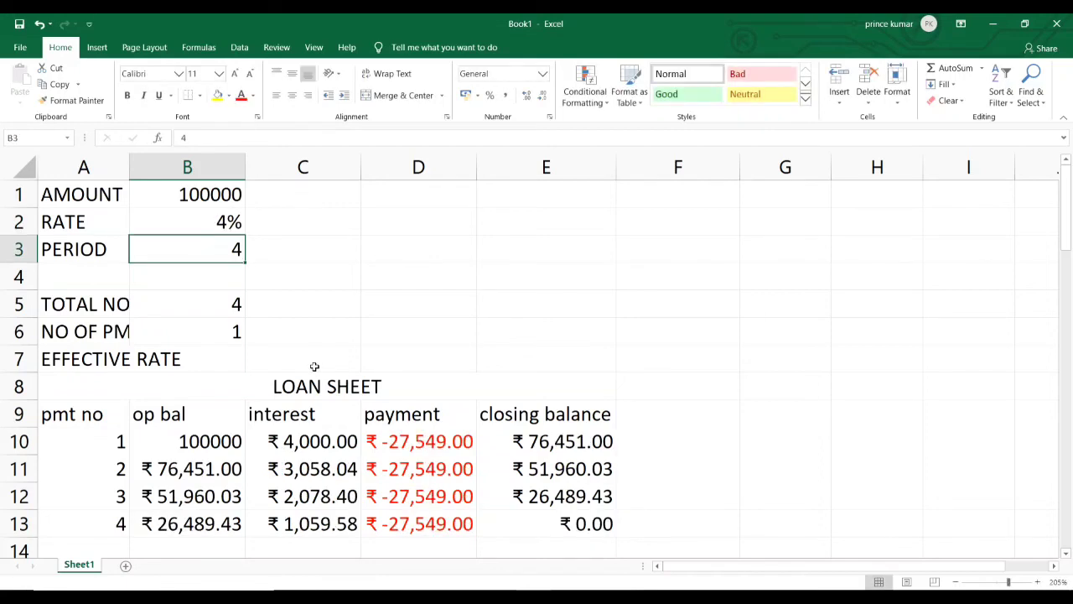
Step: Change the period in B3 to the formula =4*2
double_click(232, 255)
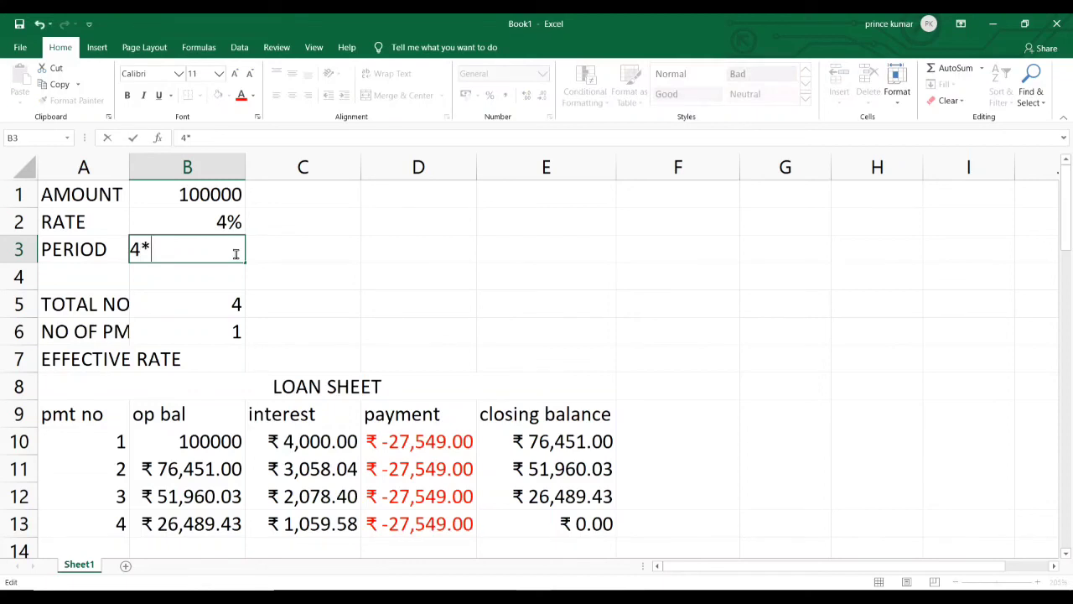
type("2")
key("Left")
type("=")
key("Return")
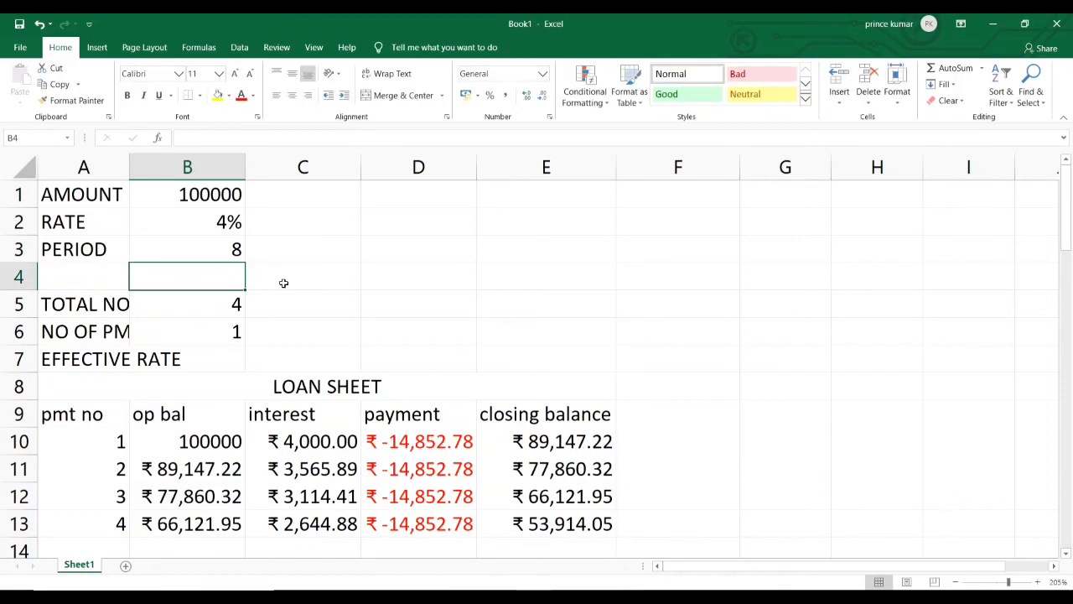
Step: Set the total number of periods in B5 to 8 and check the extended loan schedule
scroll(314, 323, "down", 3)
left_click_drag(118, 329, 352, 330)
scroll(250, 322, "up", 1)
scroll(282, 421, "up", 2)
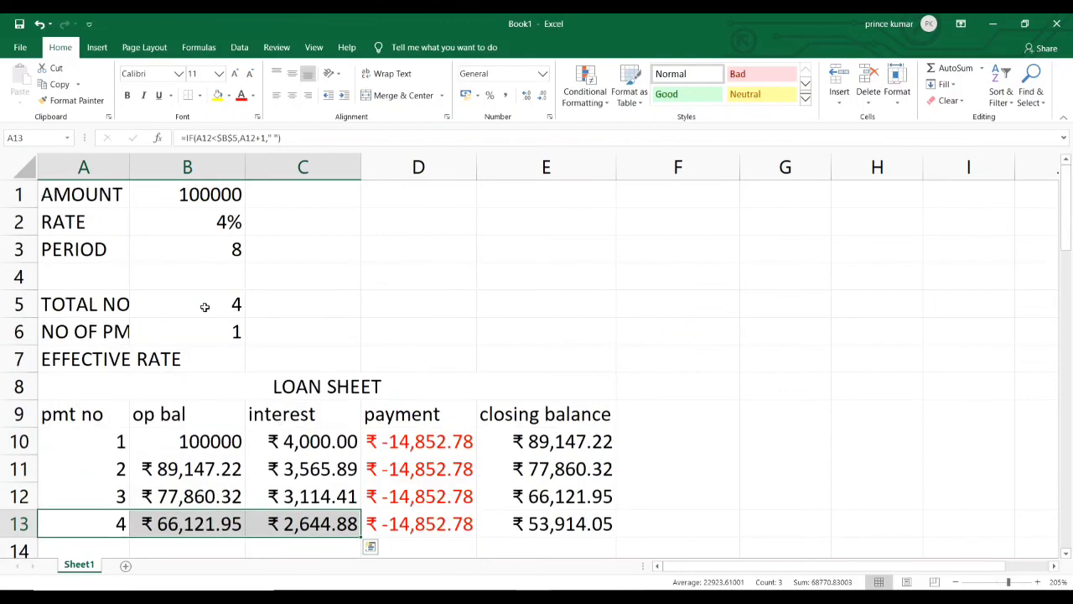
left_click(207, 308)
double_click(226, 307)
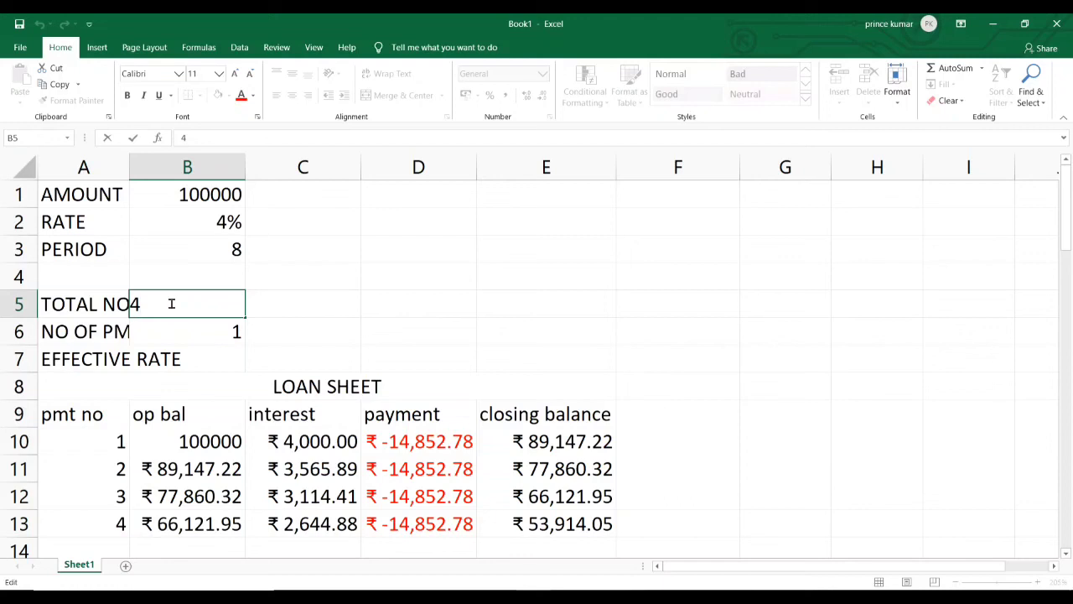
double_click(171, 304)
type("8")
key("Return")
scroll(327, 347, "down", 3)
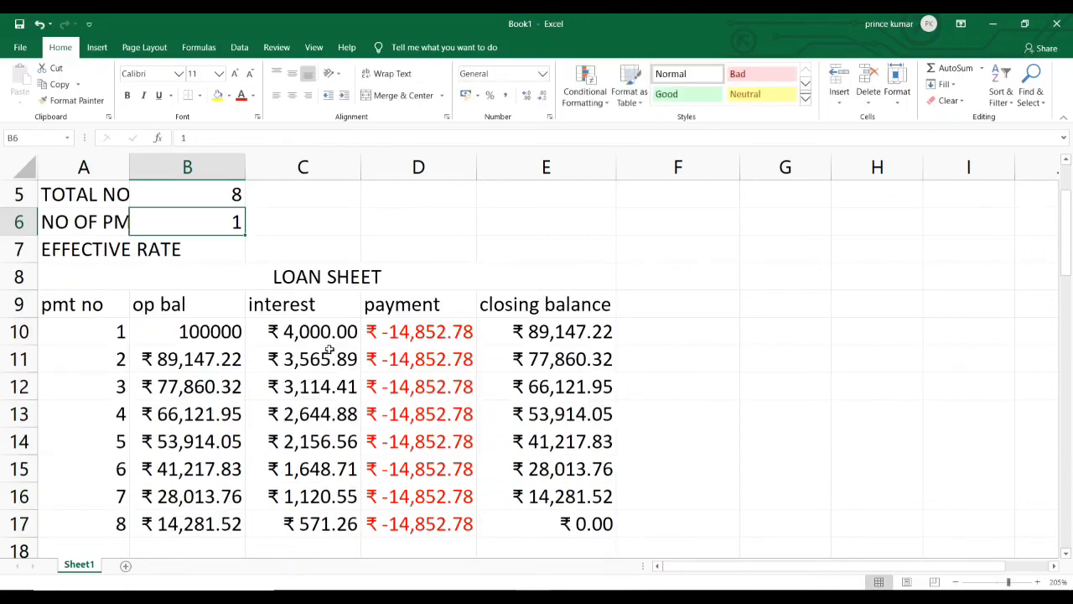
scroll(217, 412, "up", 3)
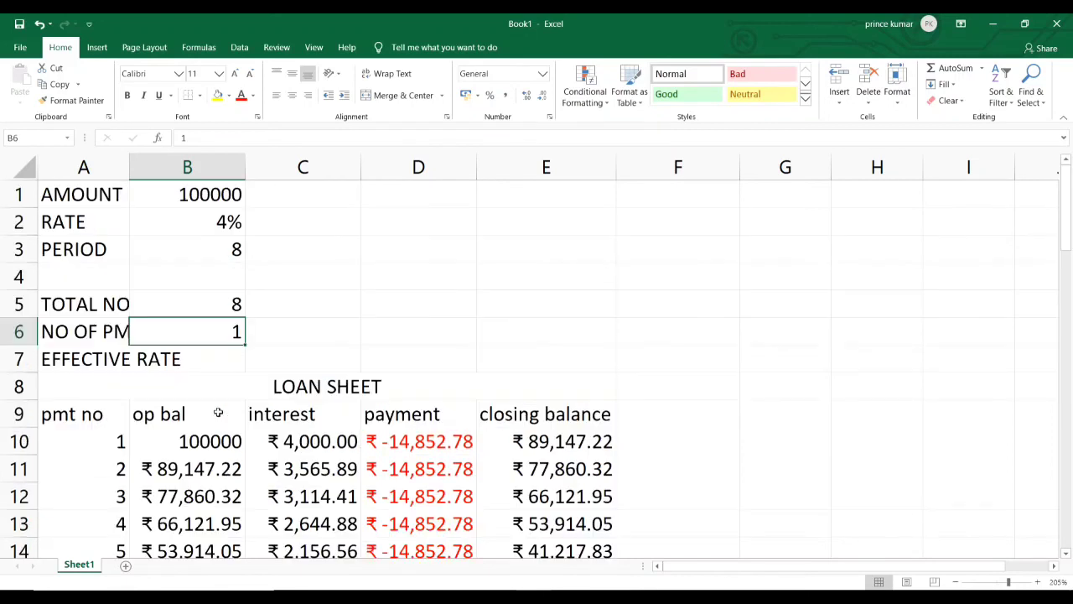
Step: Inspect the interest formula in C11 and set the number of payments in B6 to 2
double_click(283, 466)
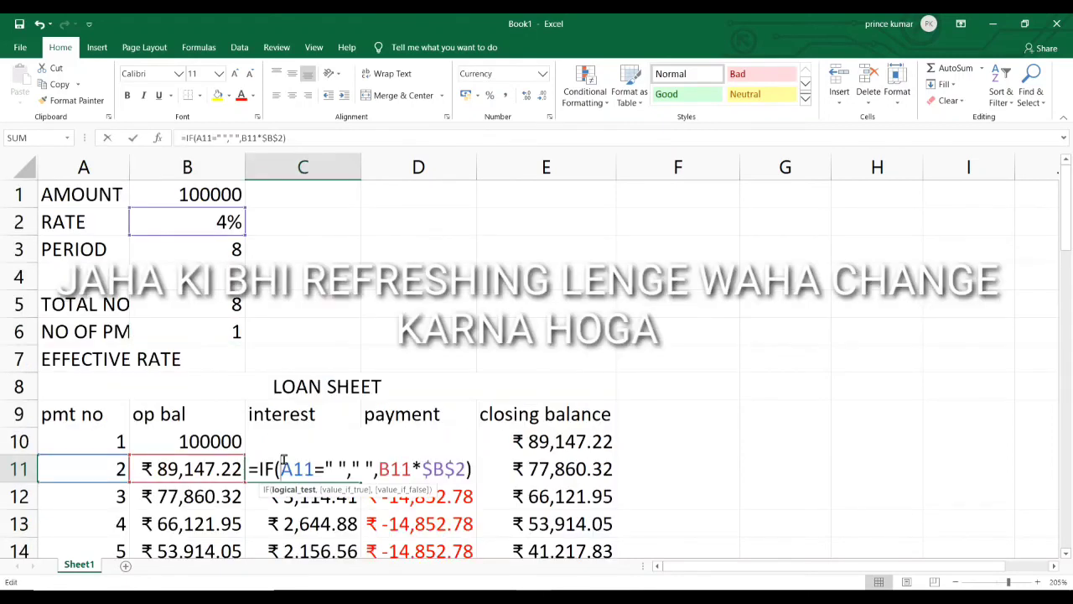
key("Return")
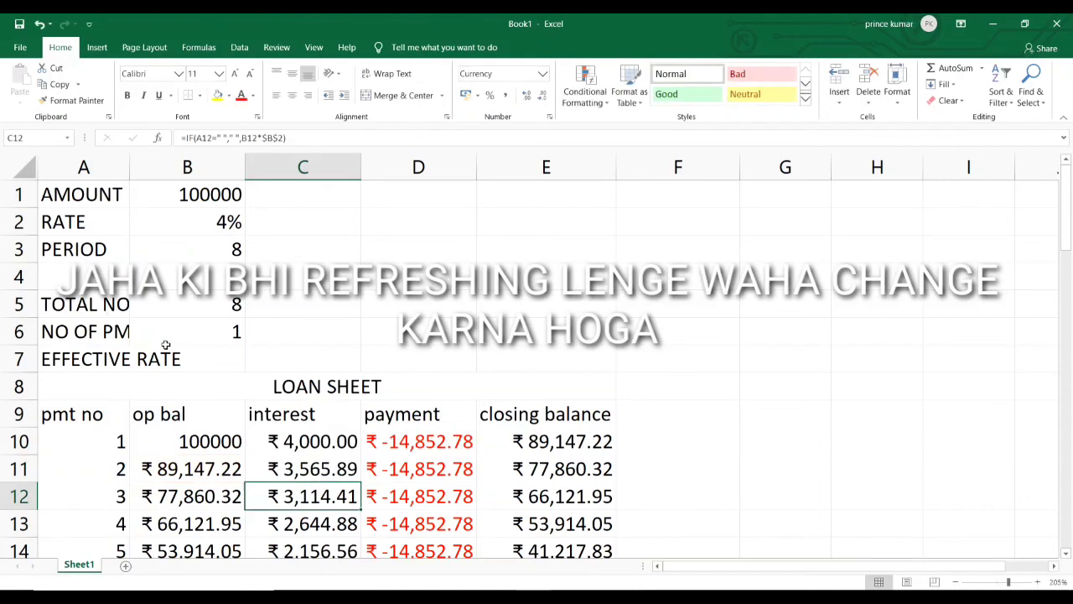
double_click(201, 337)
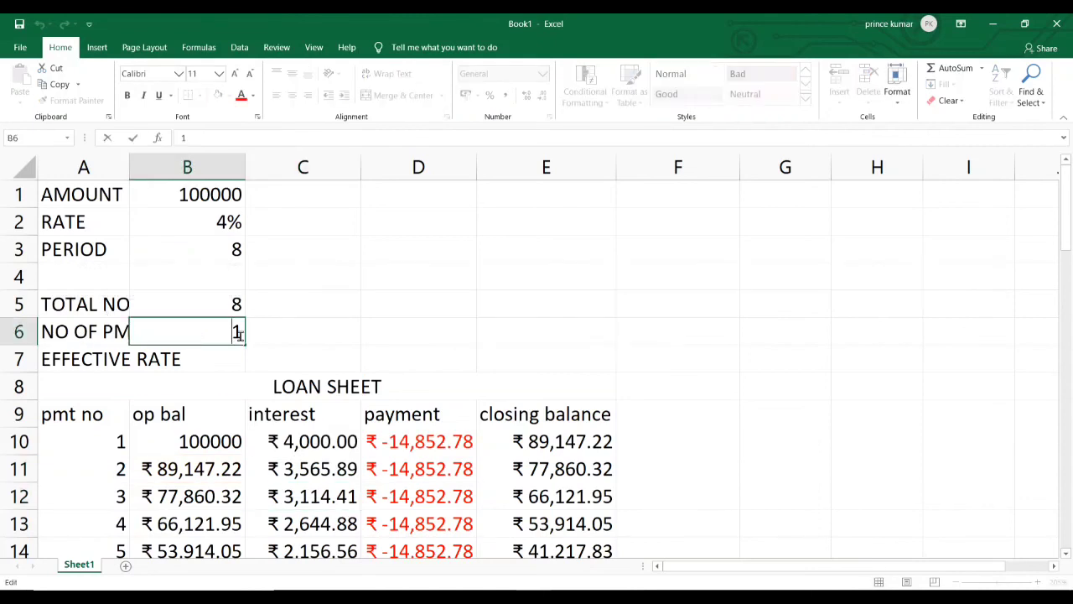
key("BackSpace")
type("2")
key("Return")
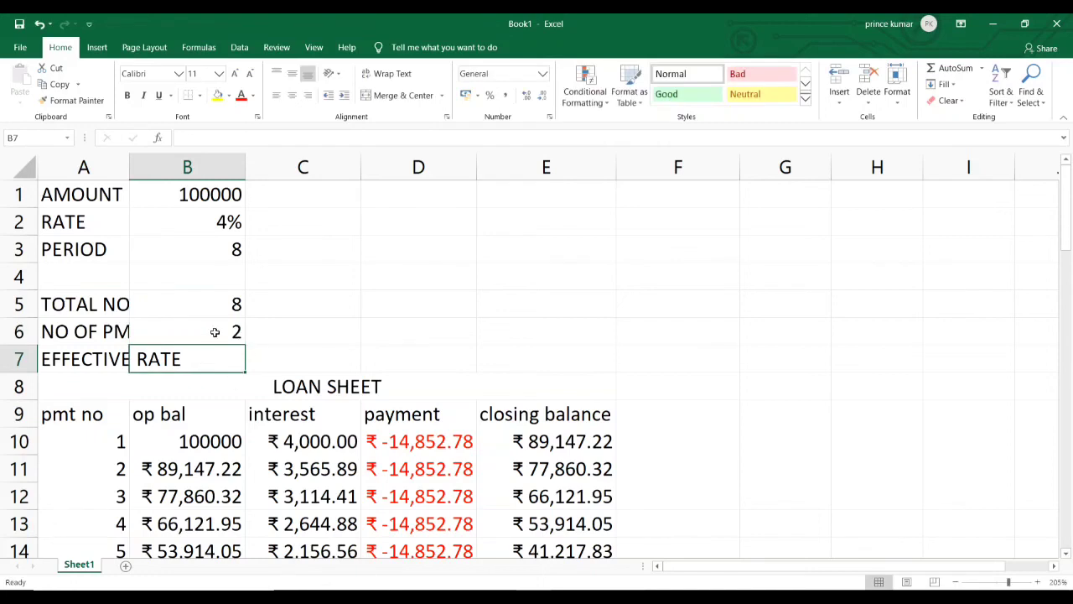
Step: Set the total number of periods in B5 to 16 and the number of payments in B6 to 4
left_click(216, 333)
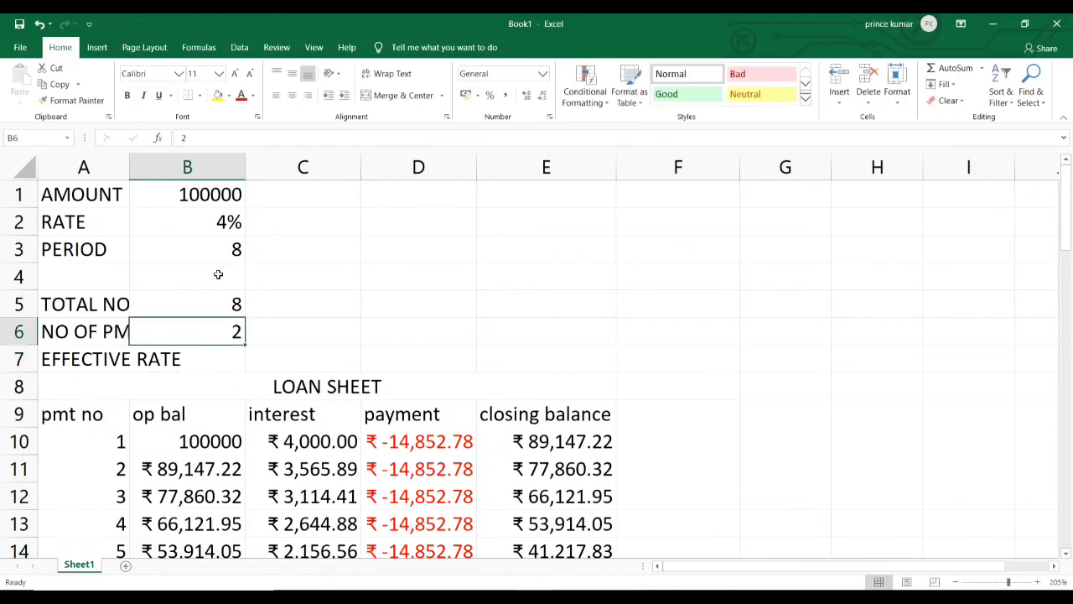
double_click(217, 305)
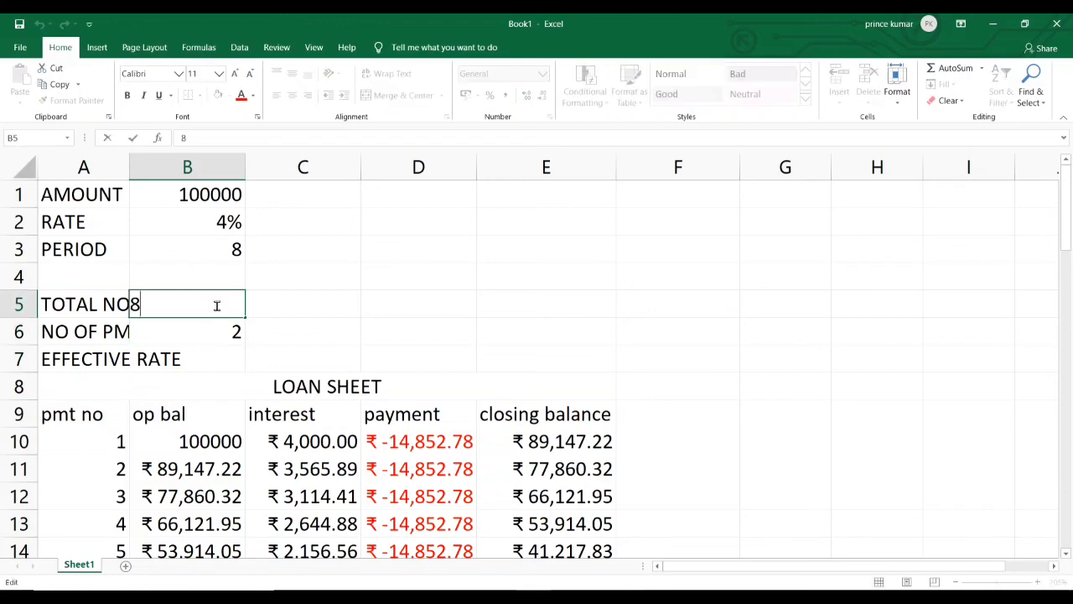
key("BackSpace")
type("16")
key("Return")
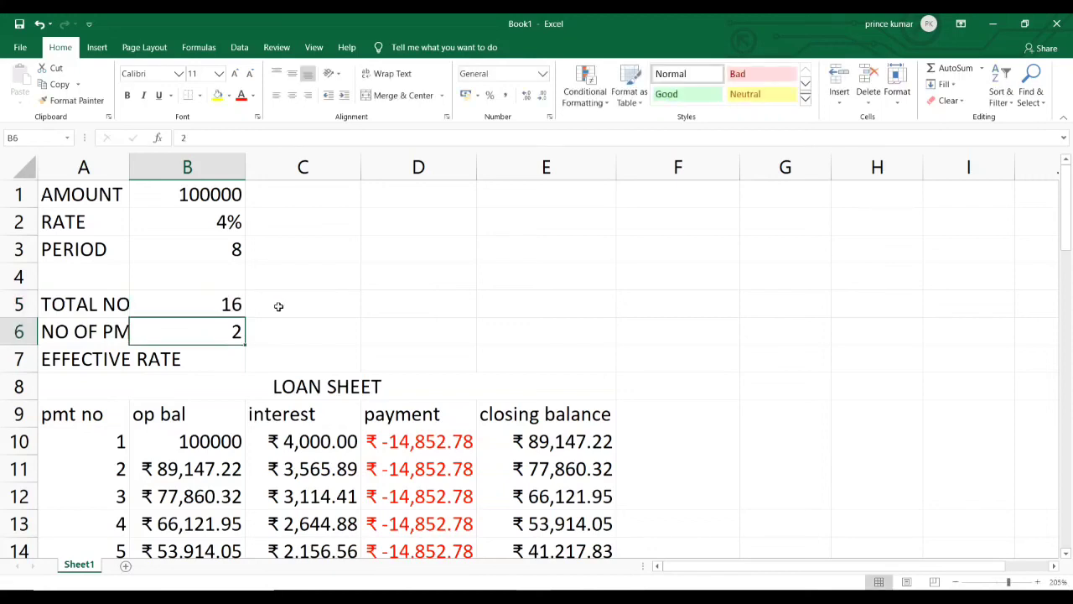
double_click(227, 334)
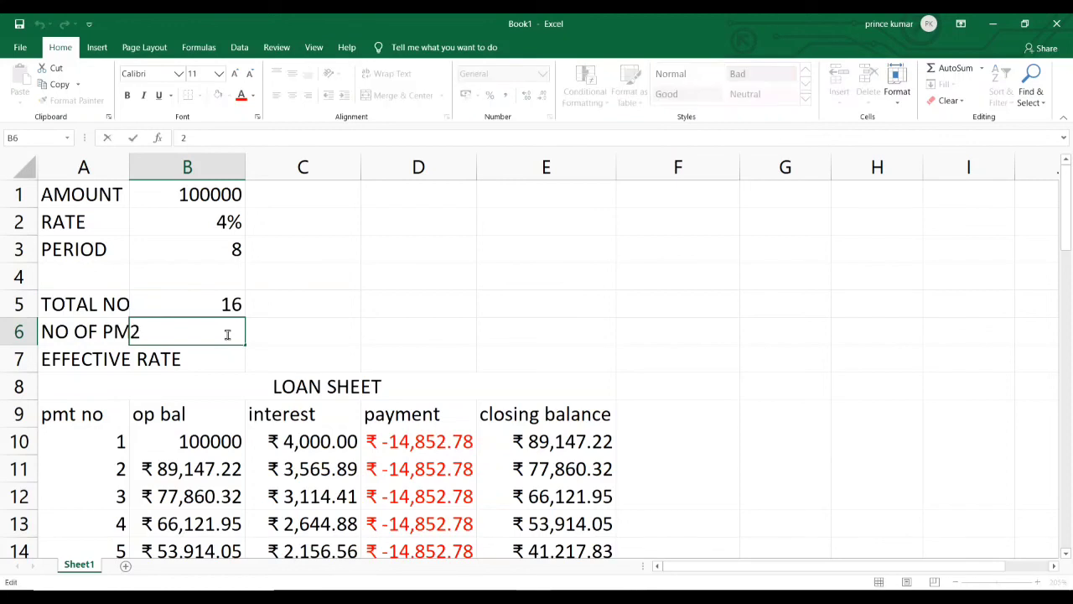
key("BackSpace")
type("4")
Step: Change the rate formula in B2 to the quarterly =8%/4
left_click(228, 223)
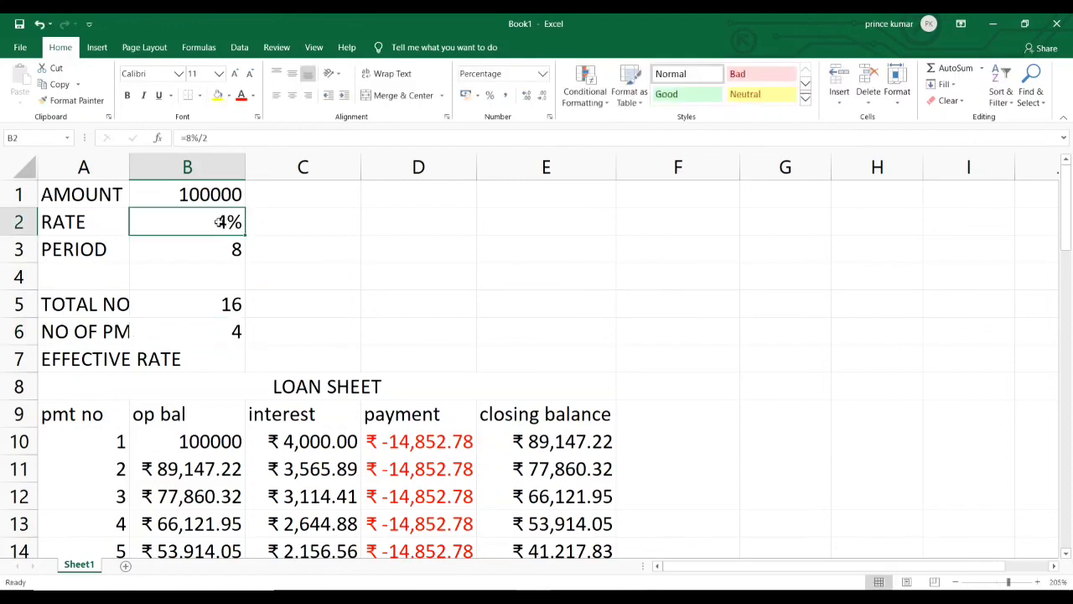
double_click(218, 223)
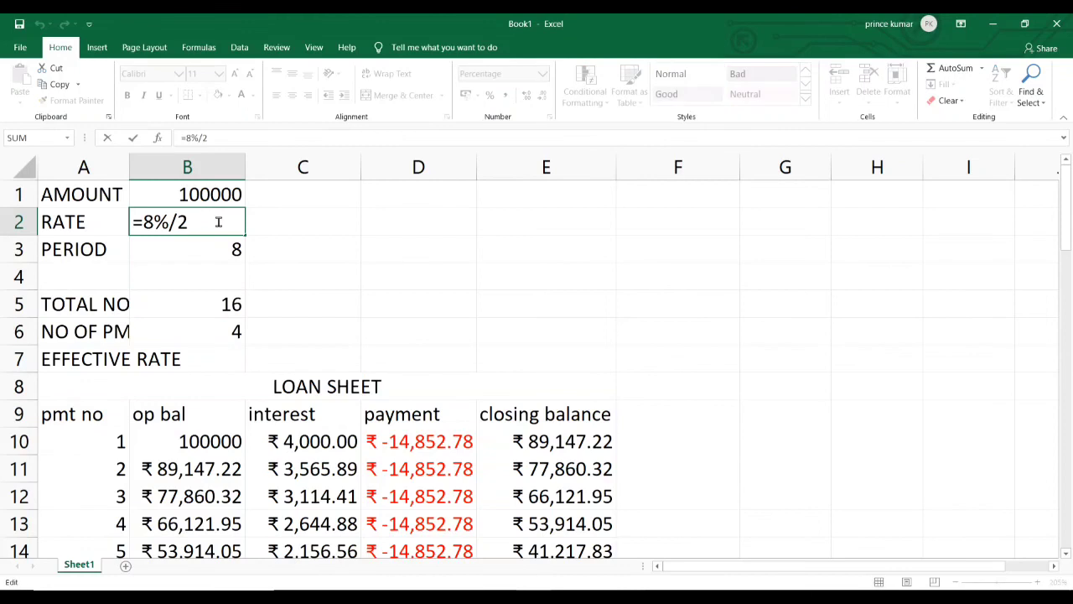
key("BackSpace")
type("5")
key("BackSpace")
type("4")
key("Return")
Step: Change the period formula in B3 to =4*4
double_click(229, 247)
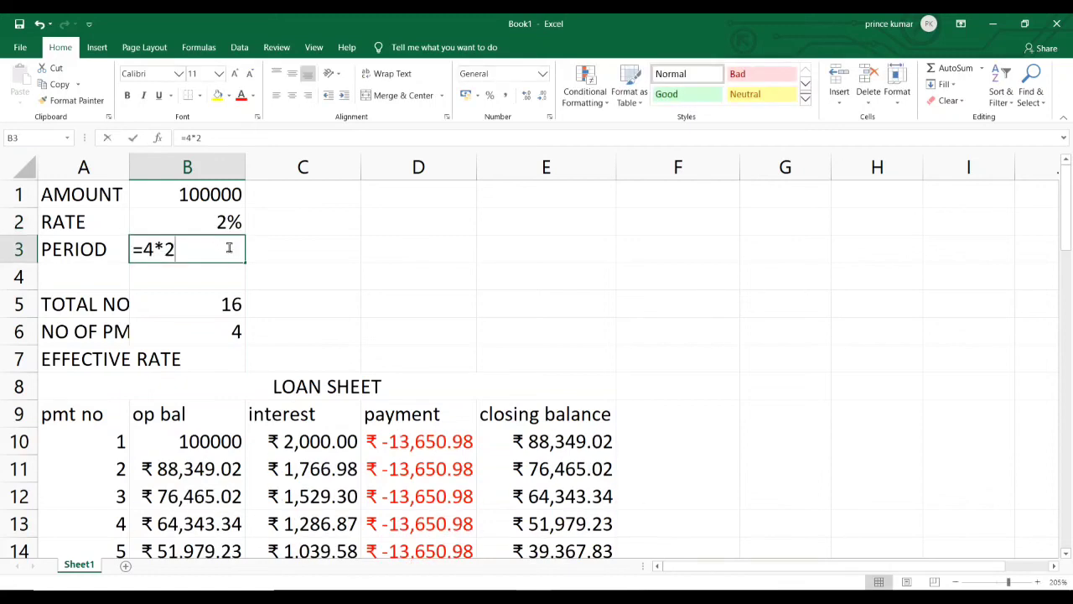
key("BackSpace")
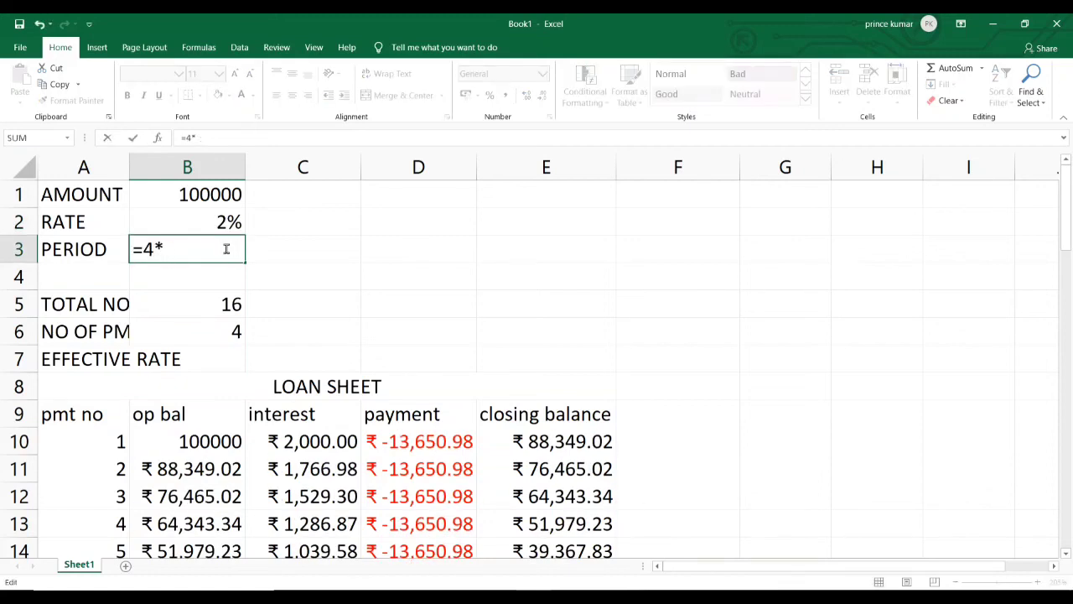
type("4")
key("Return")
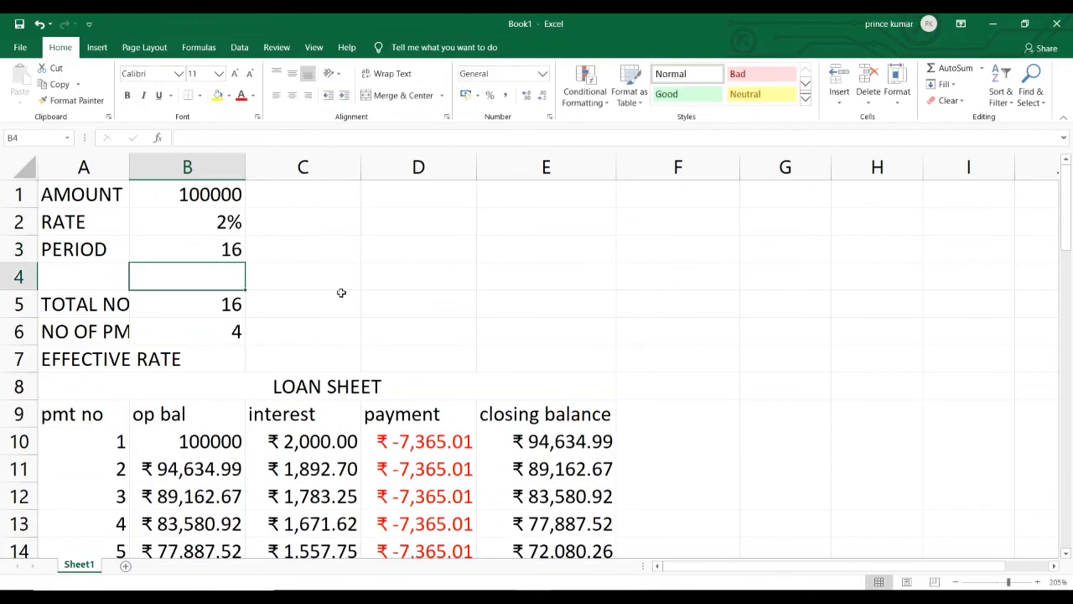
Step: Examine the loan schedule down to payment 16 and the closing balance formula in E25
left_click(386, 338)
scroll(387, 337, "down", 1)
scroll(386, 337, "down", 6)
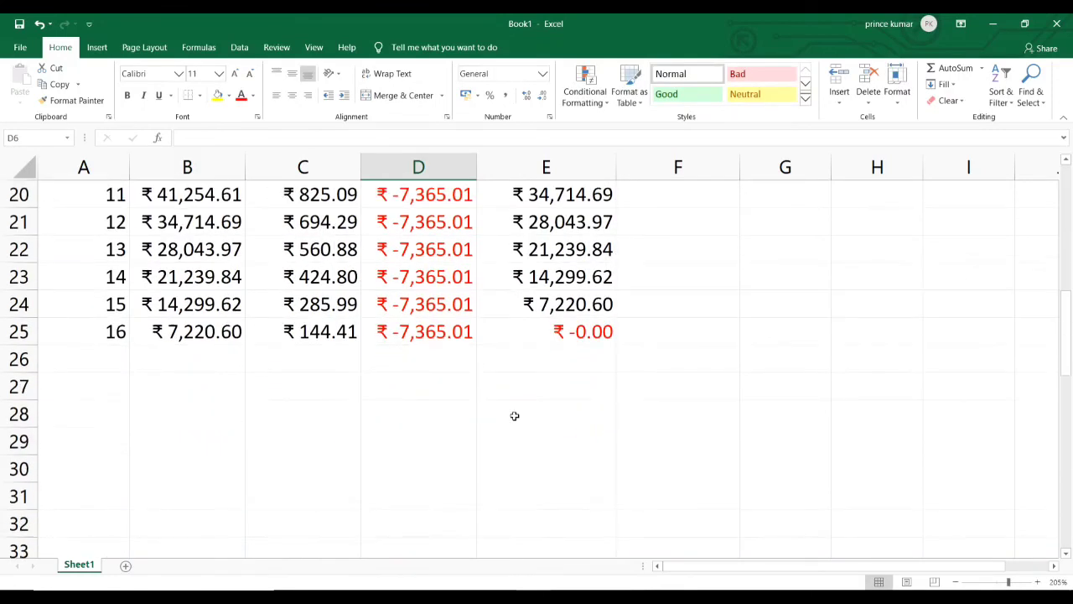
scroll(513, 414, "up", 6)
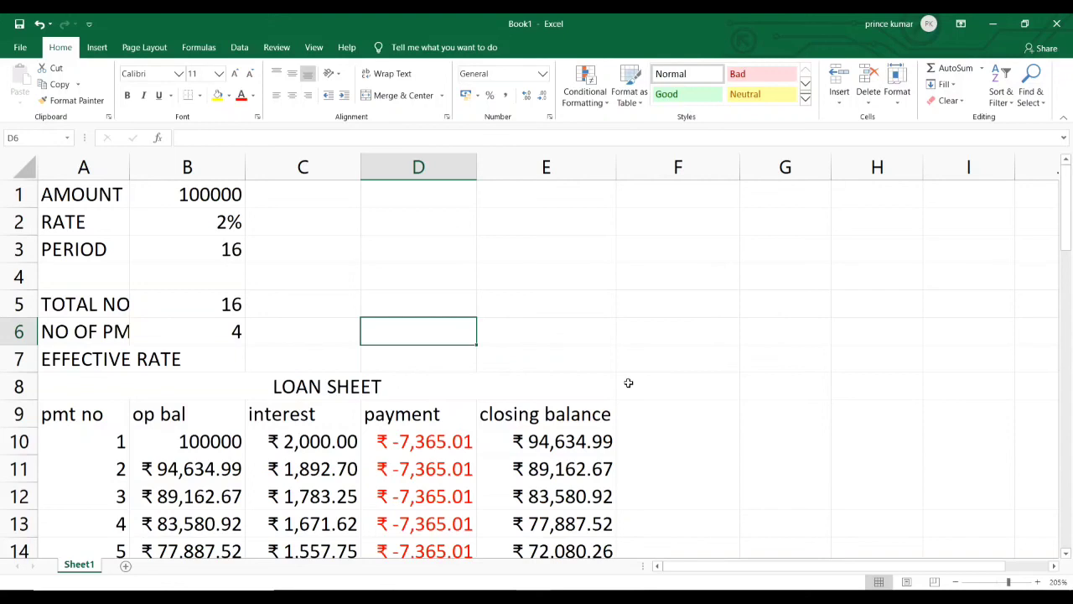
scroll(628, 382, "down", 5)
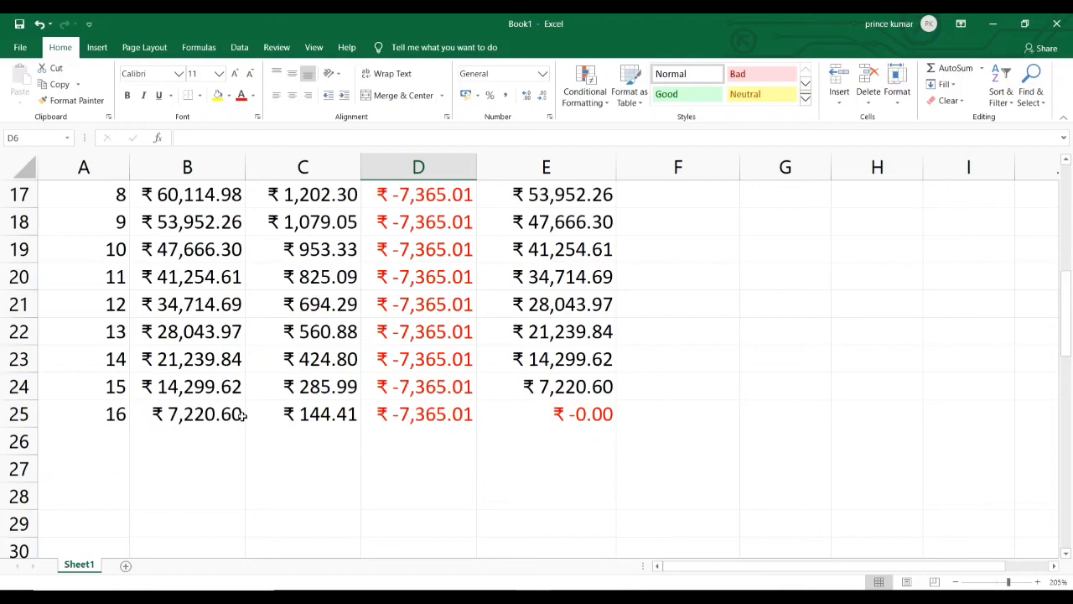
left_click(549, 415)
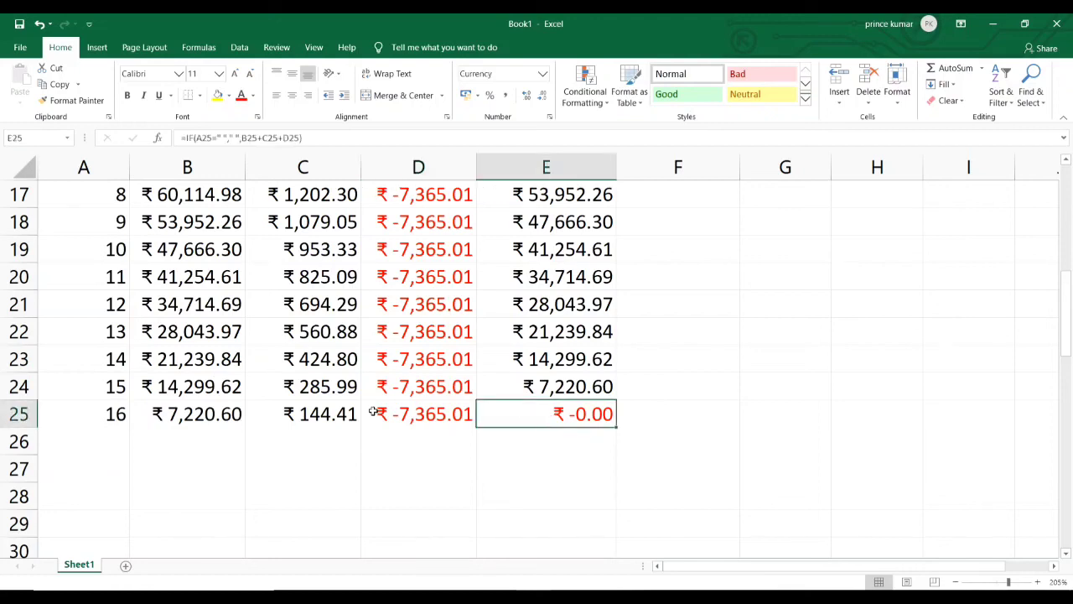
Step: Examine the payment number formula in A25 and the total number of periods in B5
left_click(119, 411)
scroll(313, 380, "up", 1)
scroll(312, 380, "up", 5)
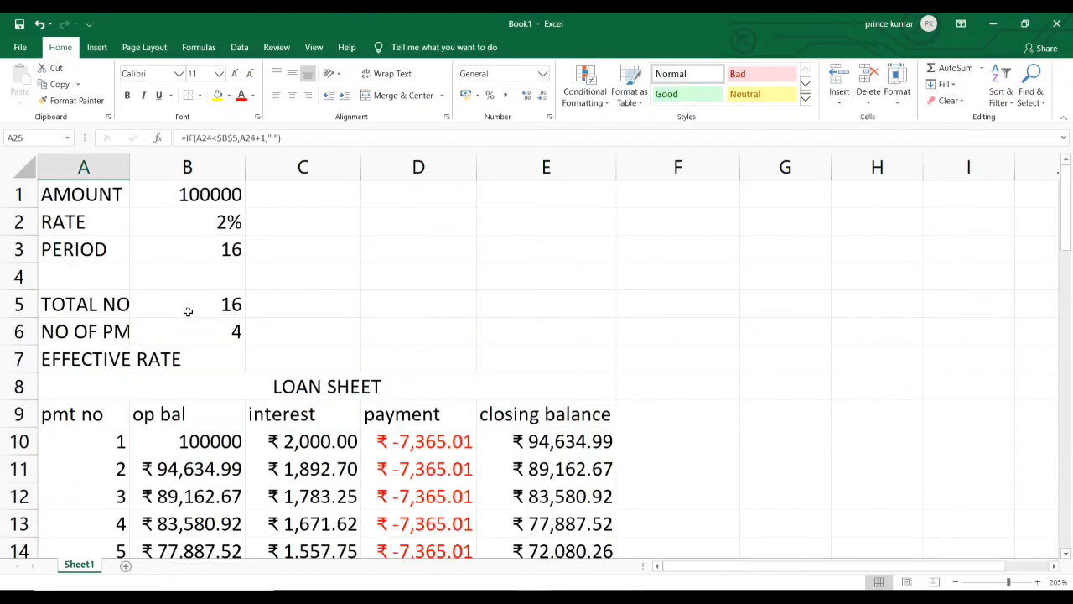
left_click(255, 300)
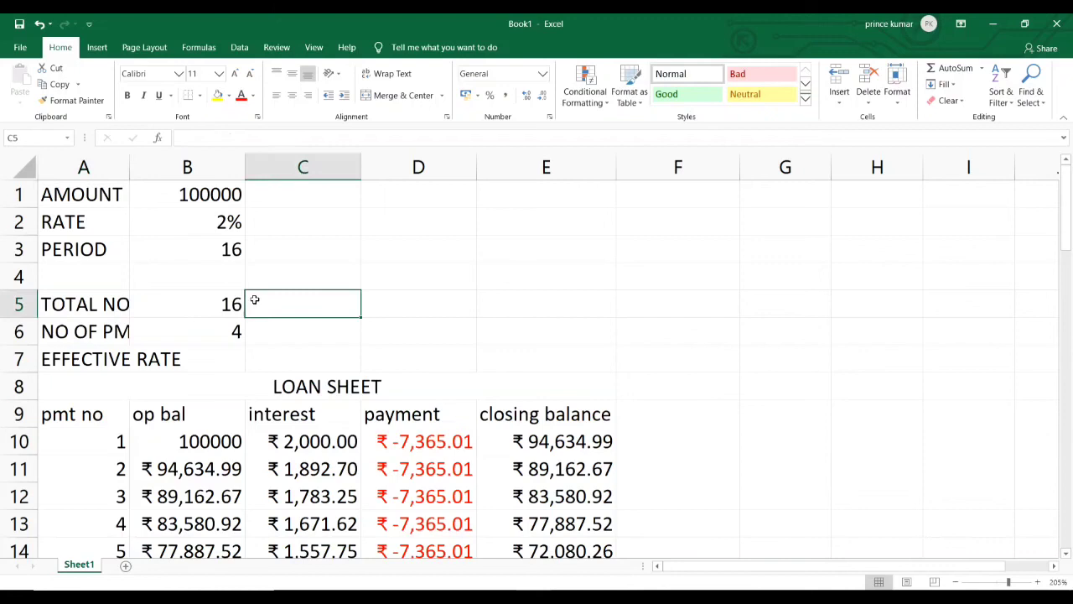
left_click(200, 304)
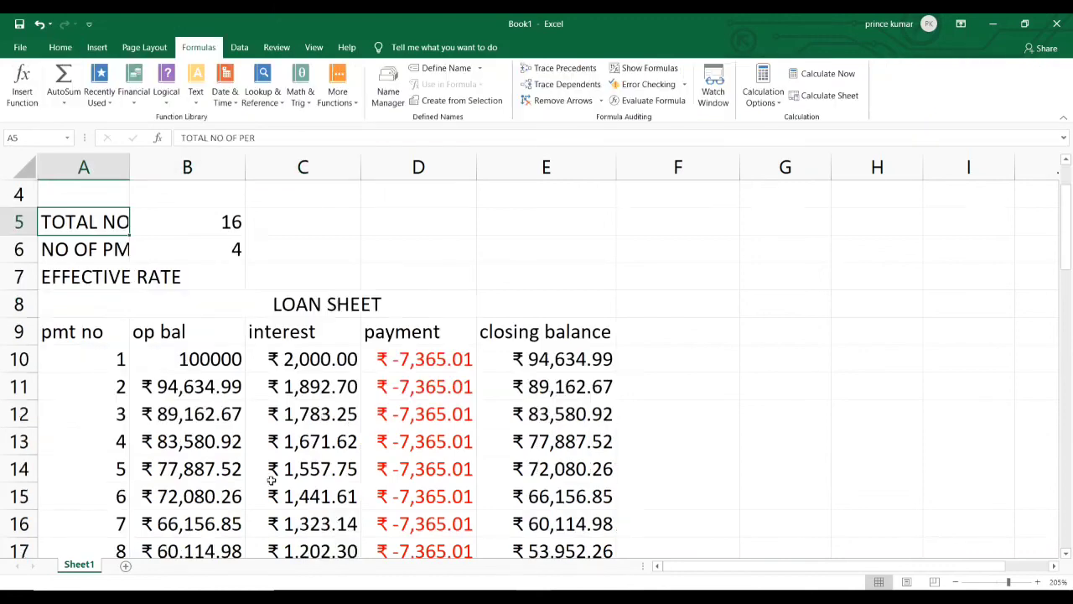
key("Up")
key("Up")
key("Up")
key("Up")
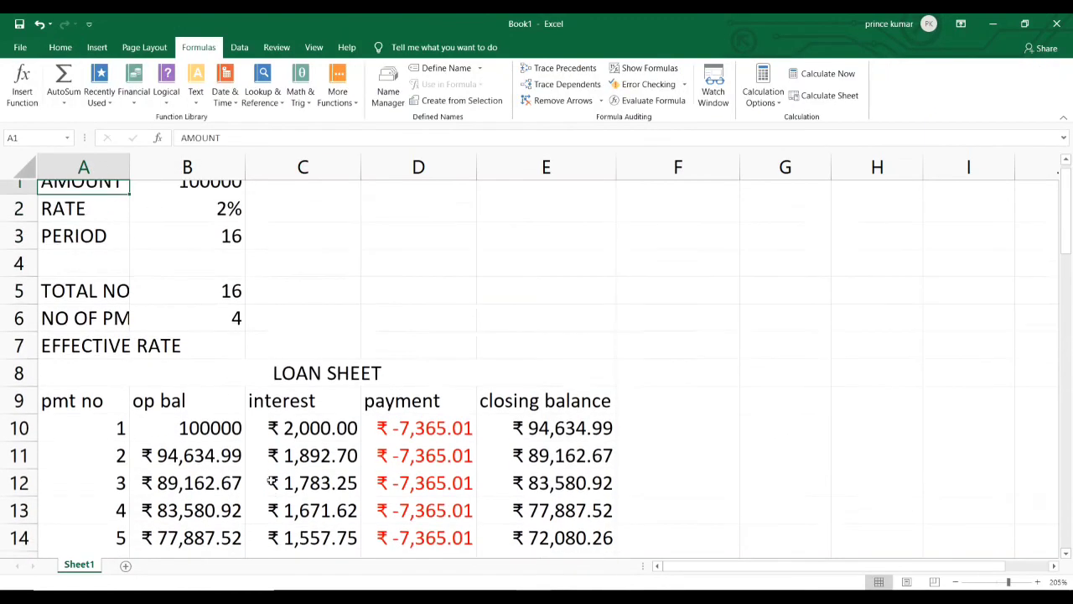
key("Down")
key("Down")
key("Down")
key("Down")
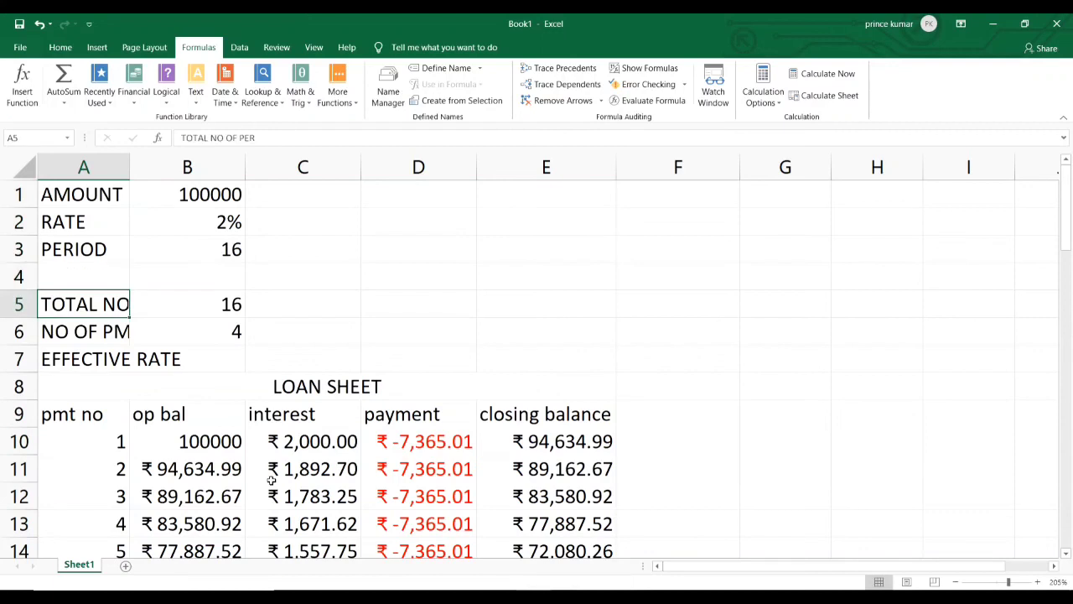
key("Down")
key("Down")
key("Down")
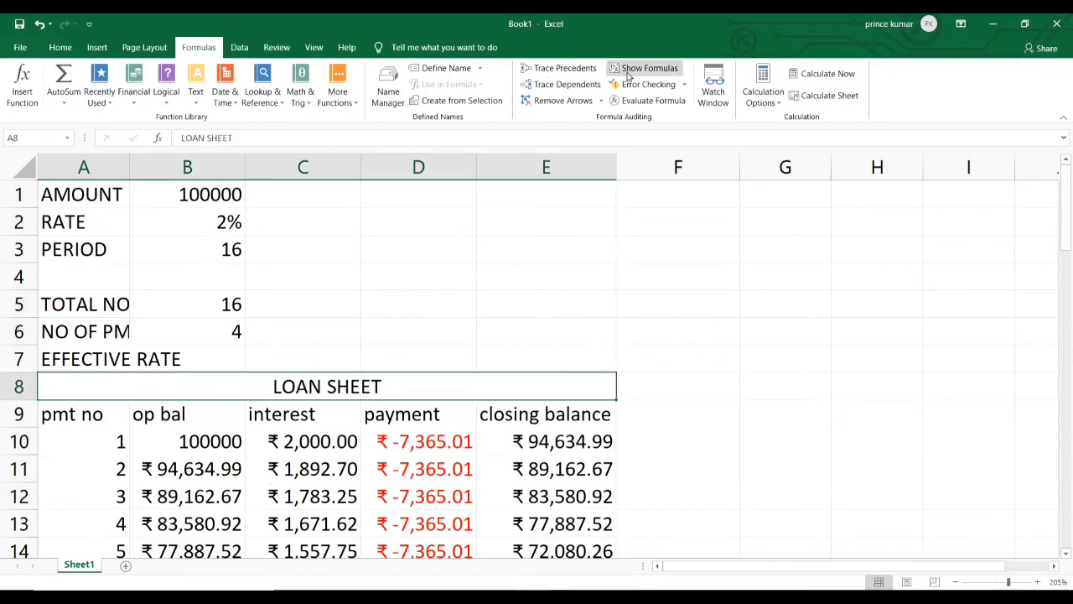
Step: Display the formulas in the worksheet cells instead of their results and collapse the ribbon
left_click(630, 70)
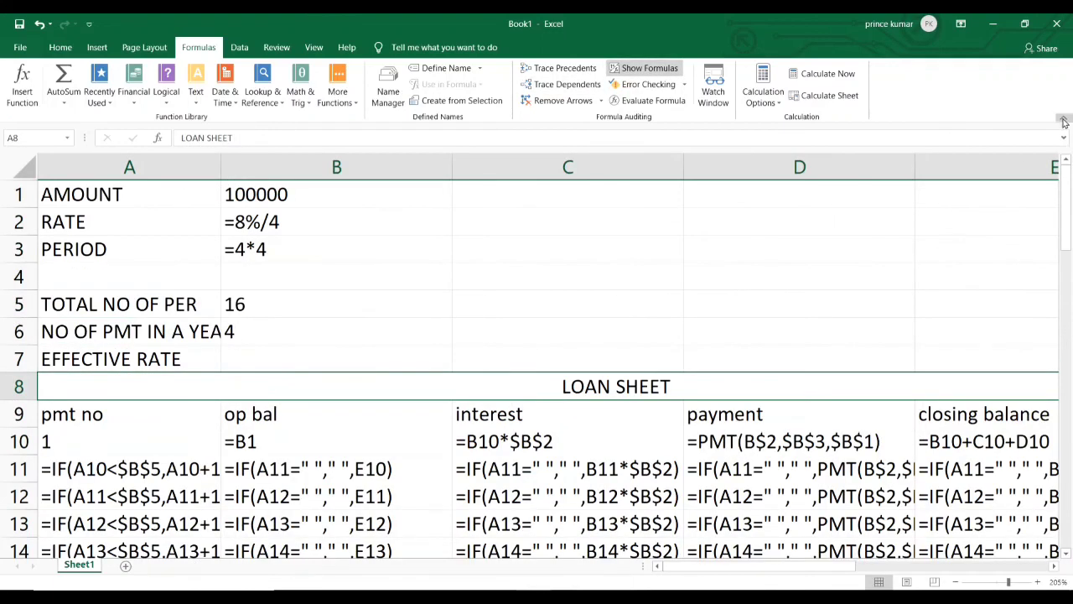
left_click(1064, 123)
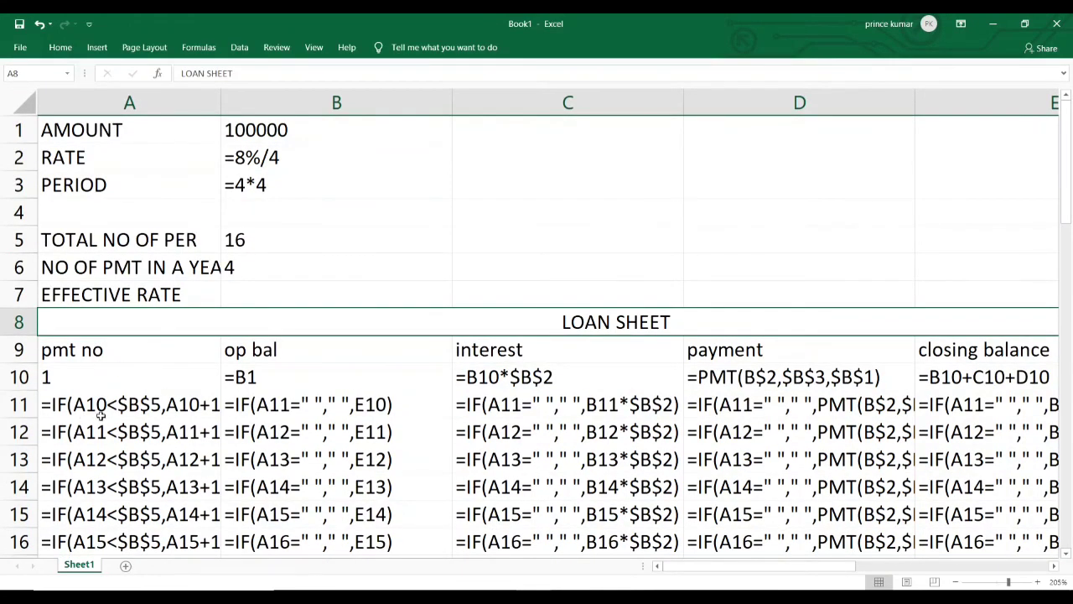
Step: Inspect the payment number formula in A11 and fit the widths of columns A to D to their formulas
double_click(101, 414)
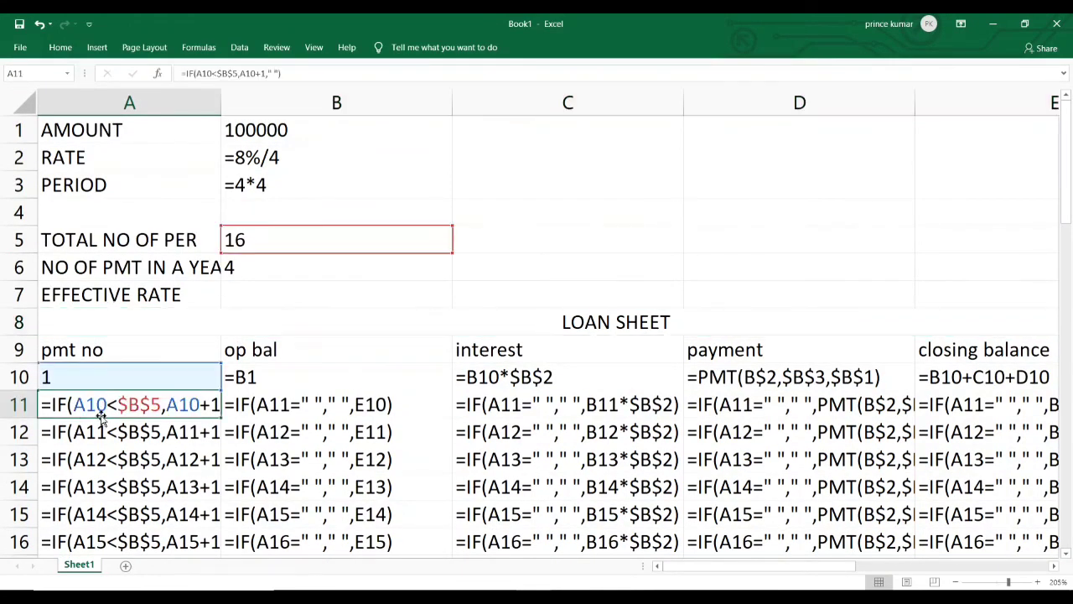
double_click(207, 409)
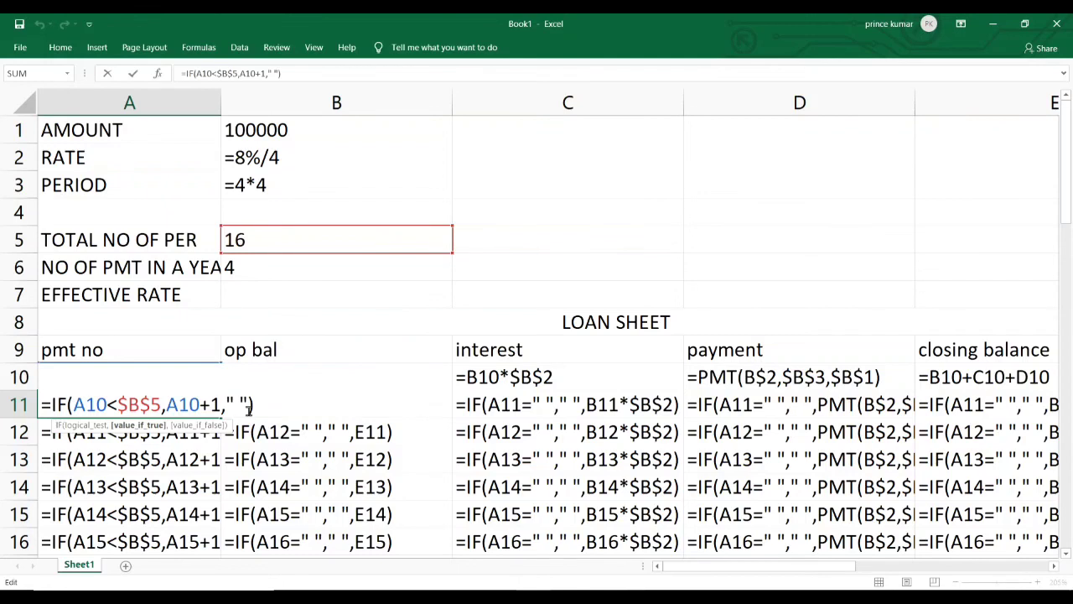
key("Return")
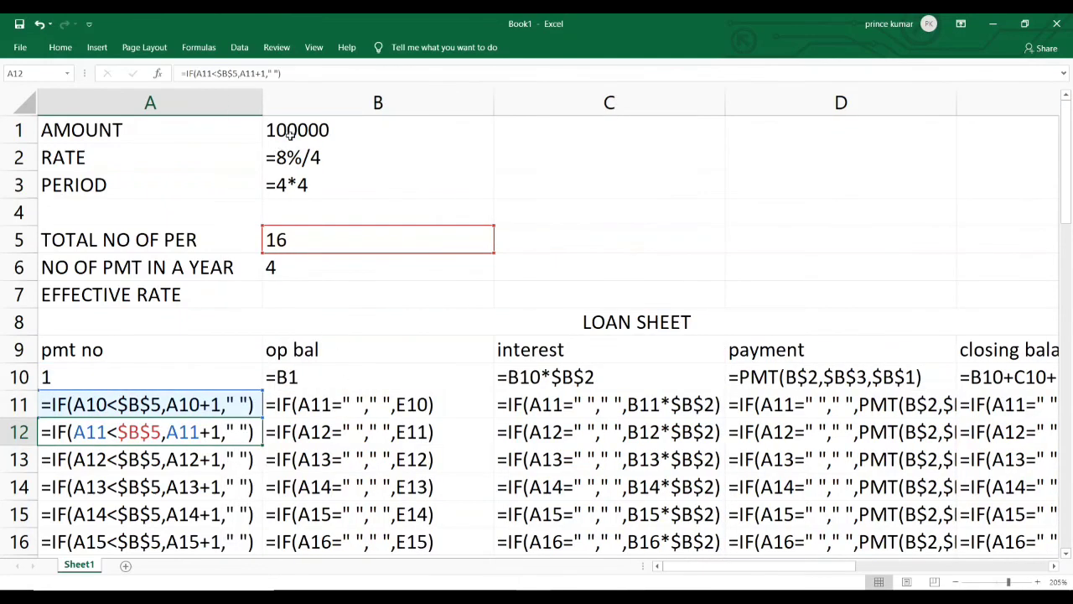
double_click(492, 110)
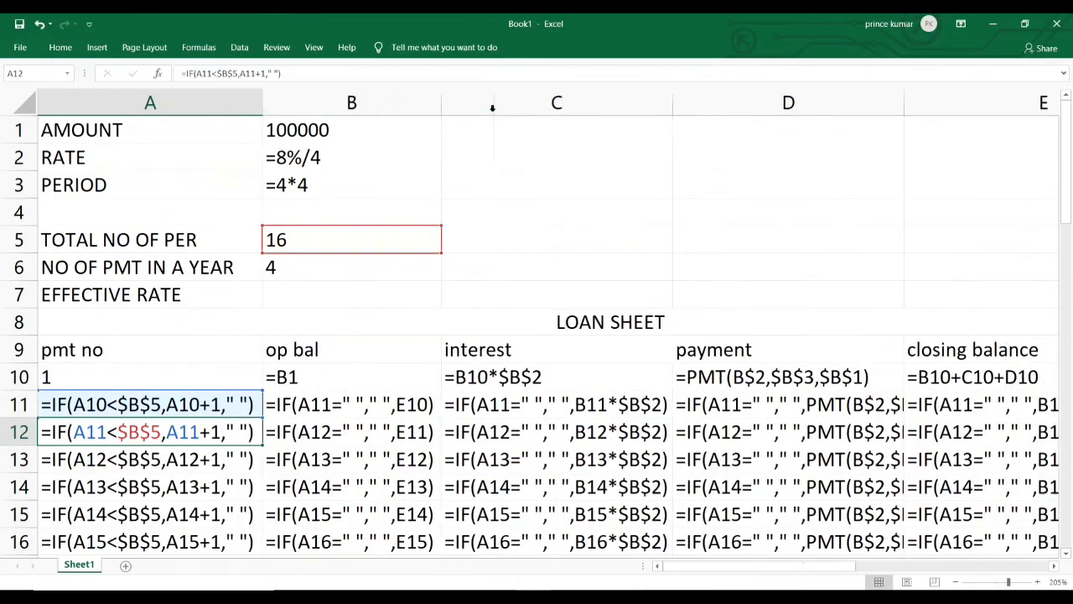
double_click(676, 107)
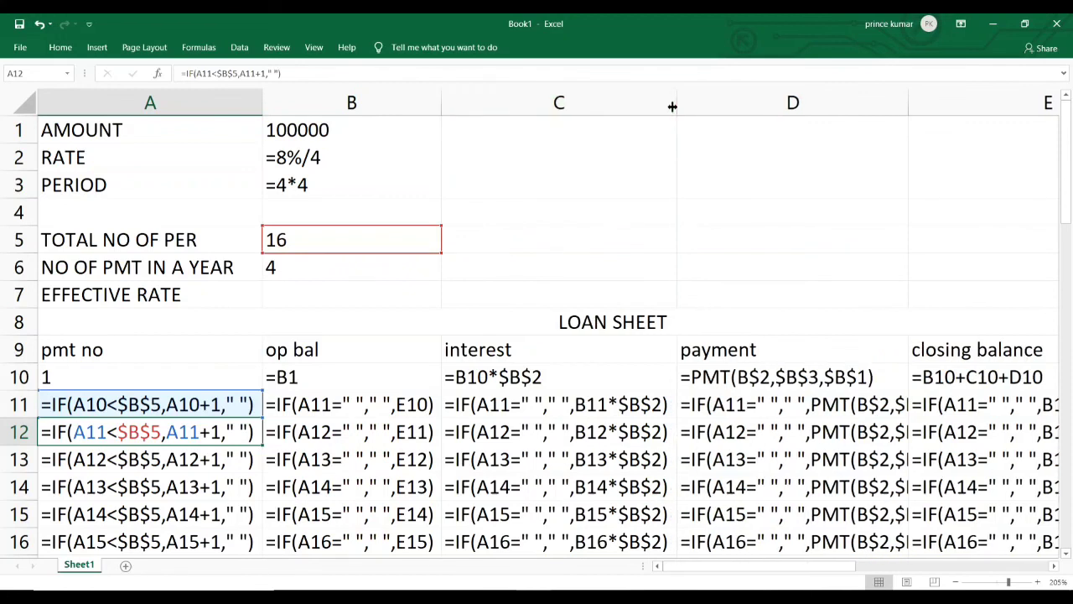
double_click(909, 105)
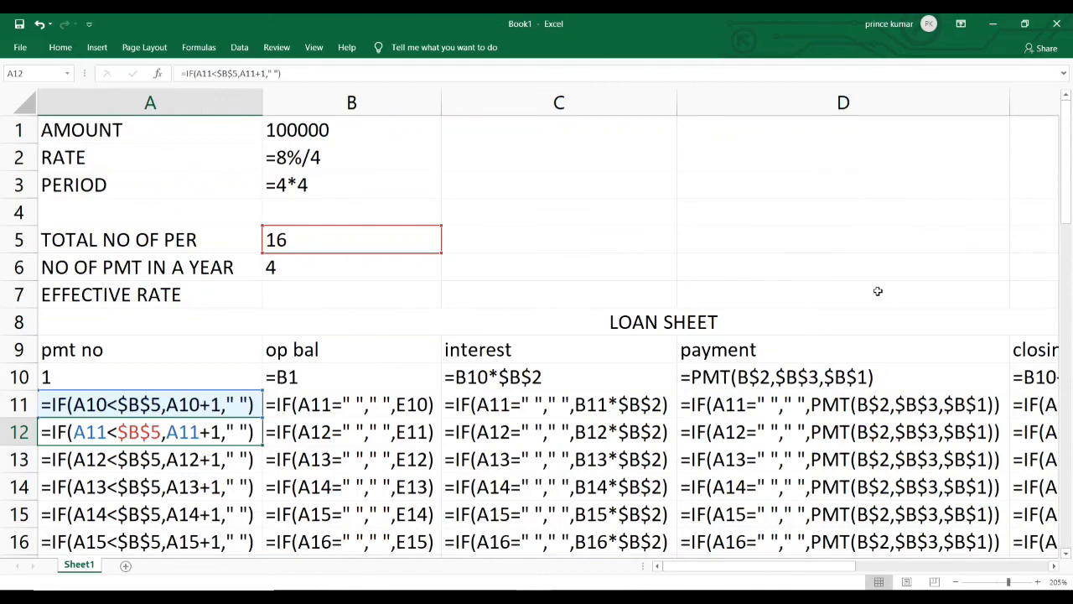
Step: Examine the displayed formulas of all five loan schedule columns down to row 58
scroll(878, 291, "down", 2)
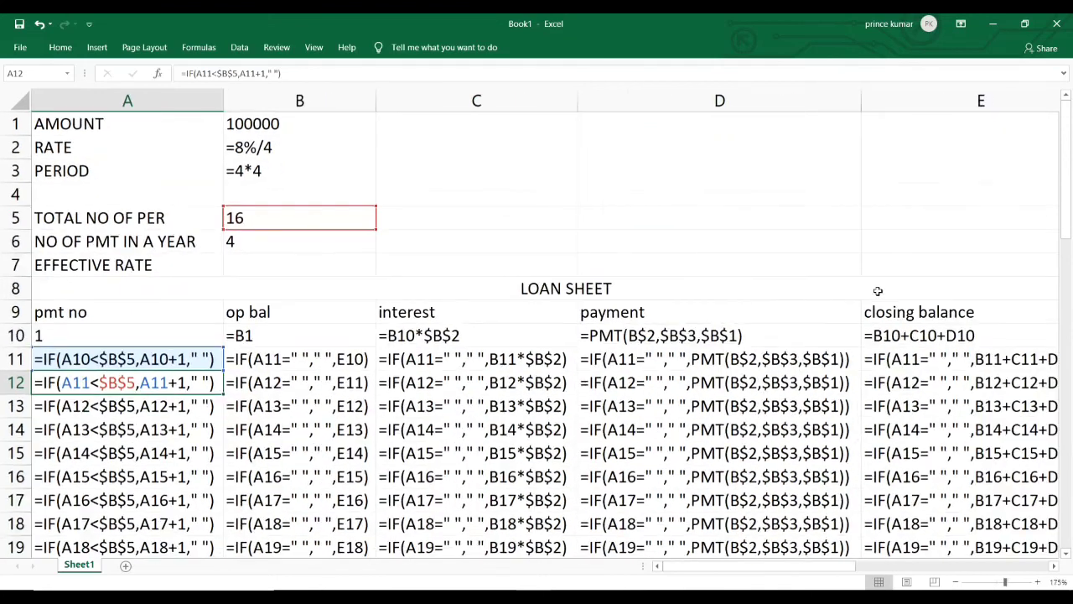
scroll(877, 291, "down", 1)
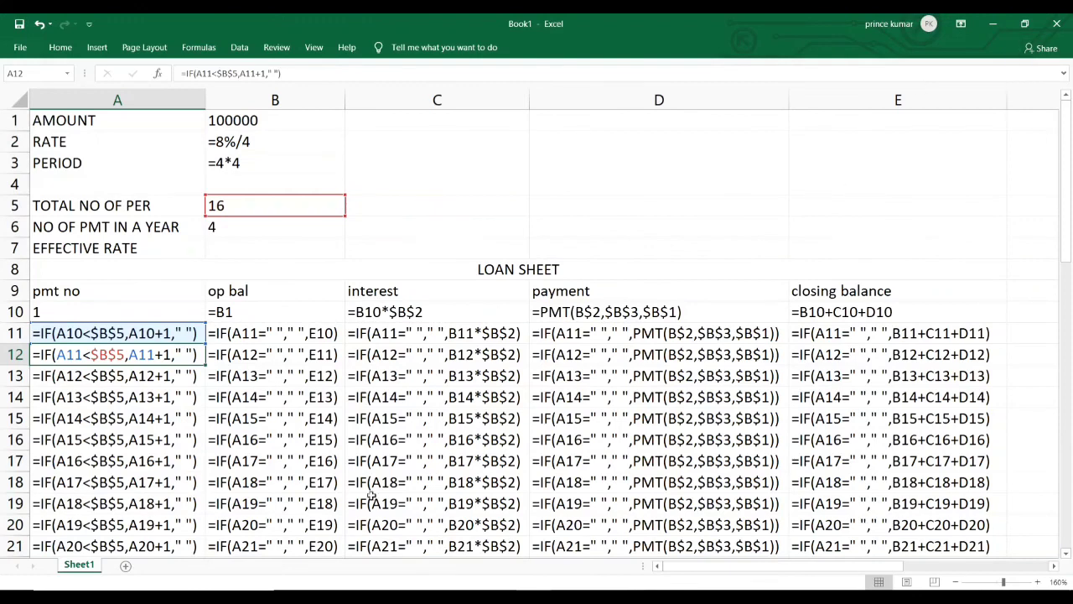
scroll(812, 495, "down", 18)
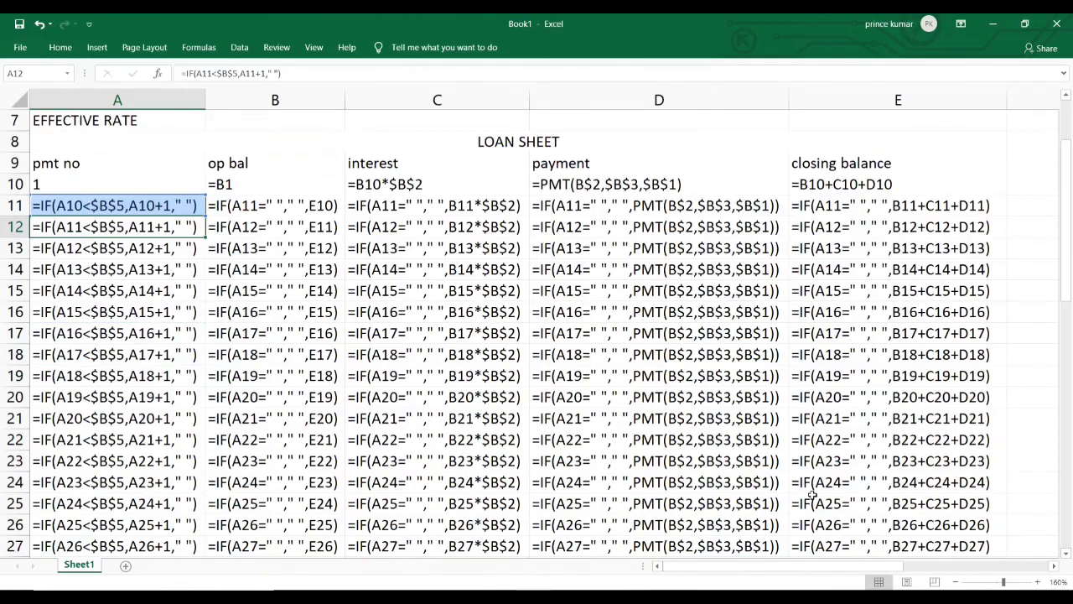
scroll(813, 495, "up", 1)
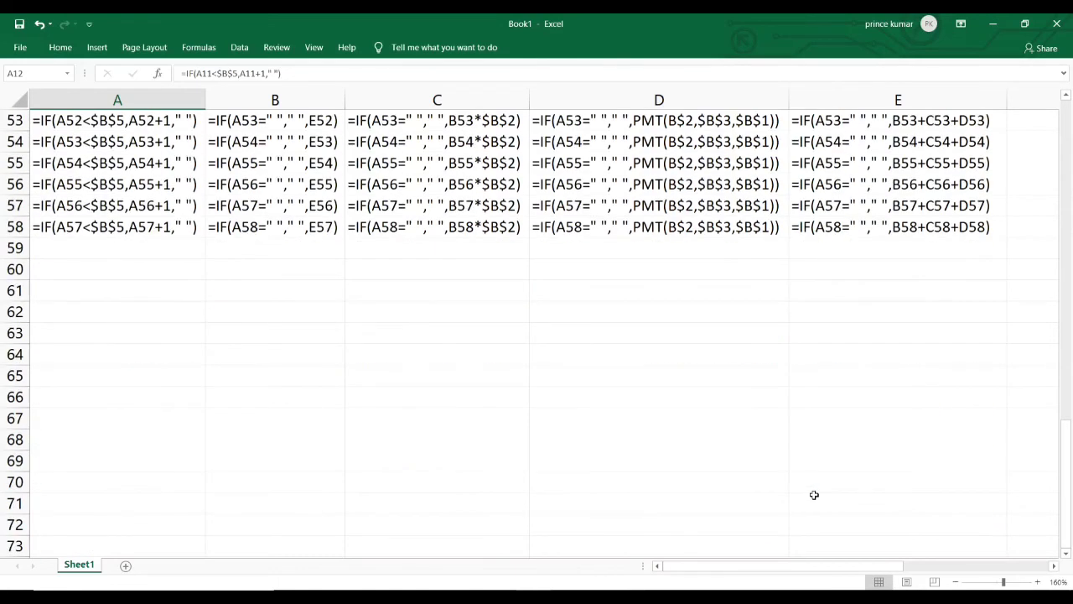